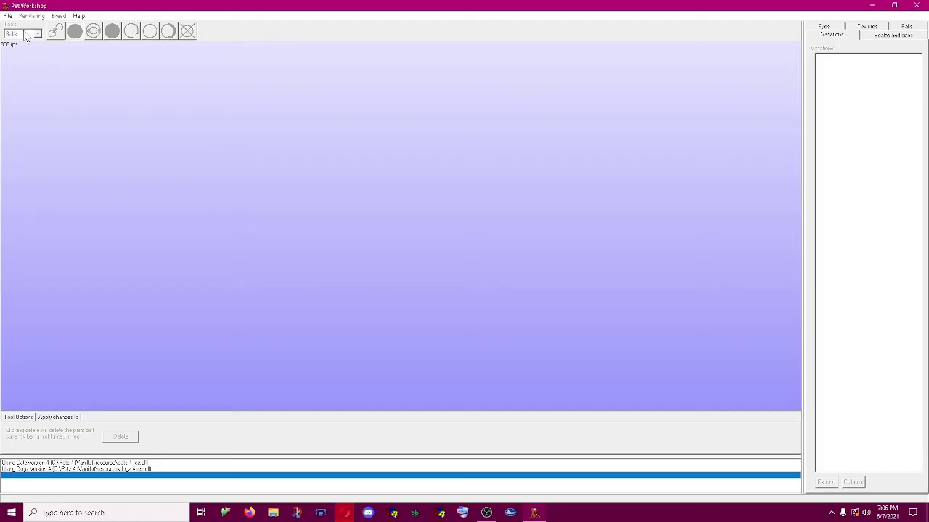
- Check in the settings that the Petz 4 path is C:\Petz 4 (Vanilla) and accept it
click(7, 16)
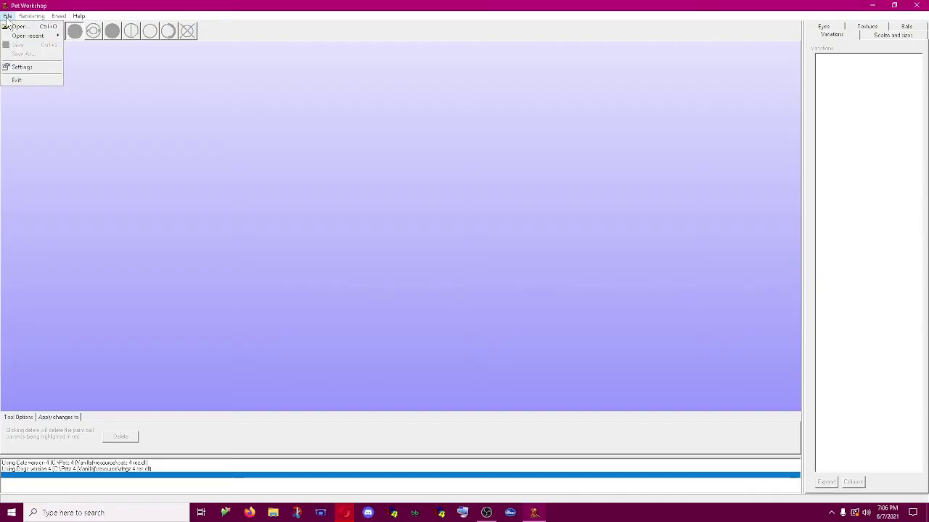
click(7, 16)
click(7, 16)
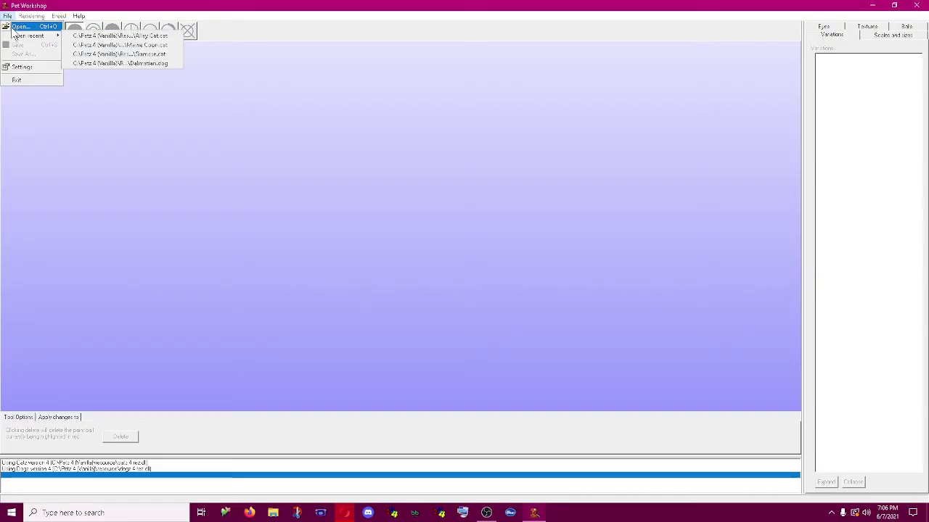
click(30, 68)
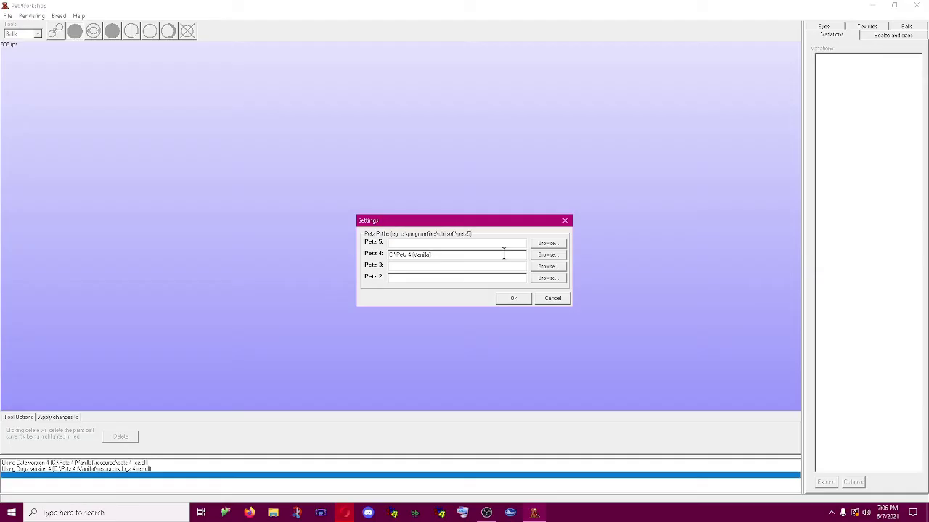
drag(457, 227, 253, 145)
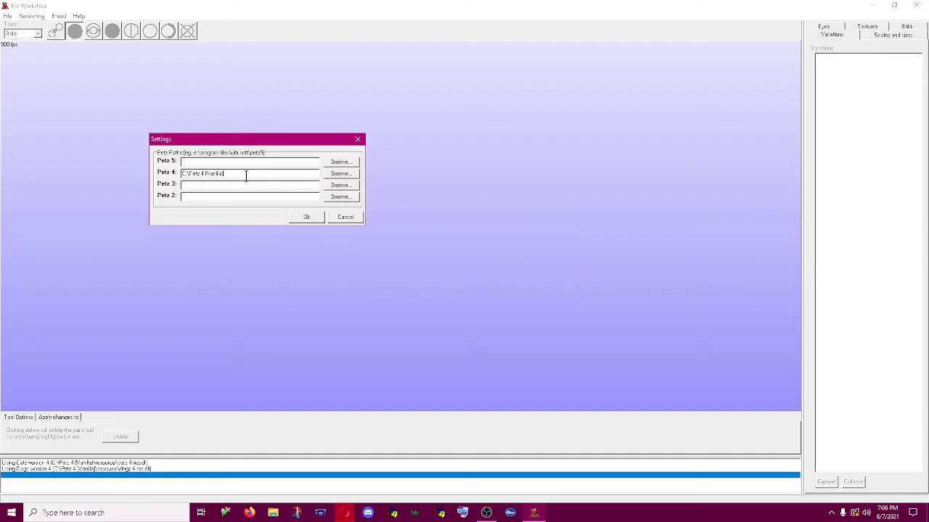
drag(246, 177, 151, 182)
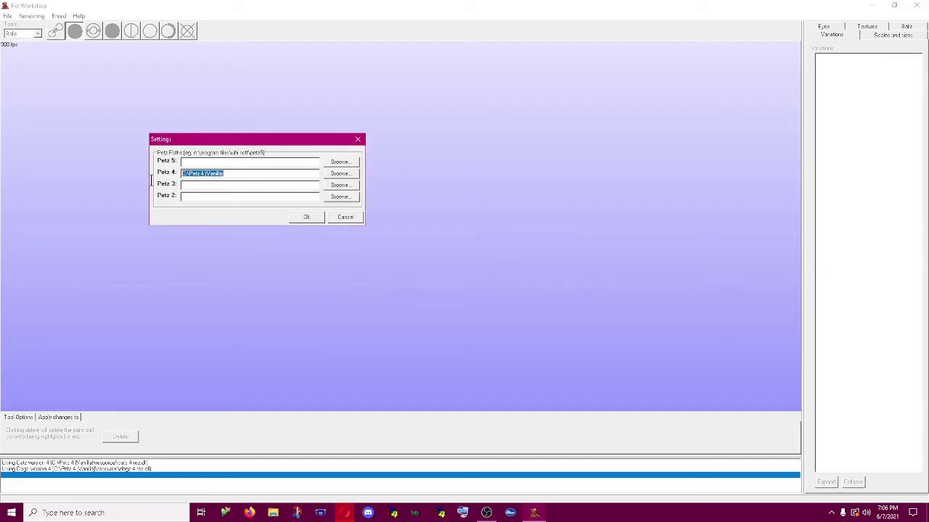
click(302, 218)
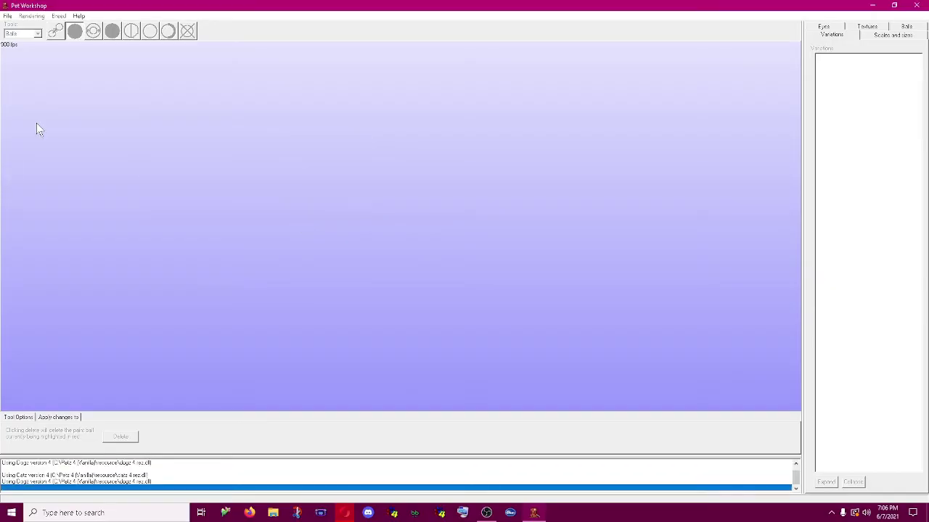
- Open the Alley Cat breed file from the Resource\Catz folder of Petz 4 (Vanilla)
click(7, 16)
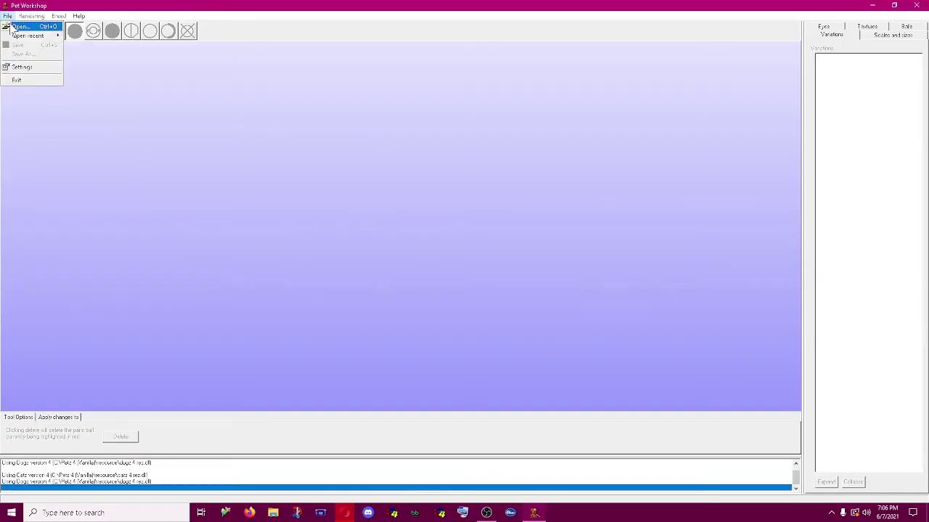
click(14, 28)
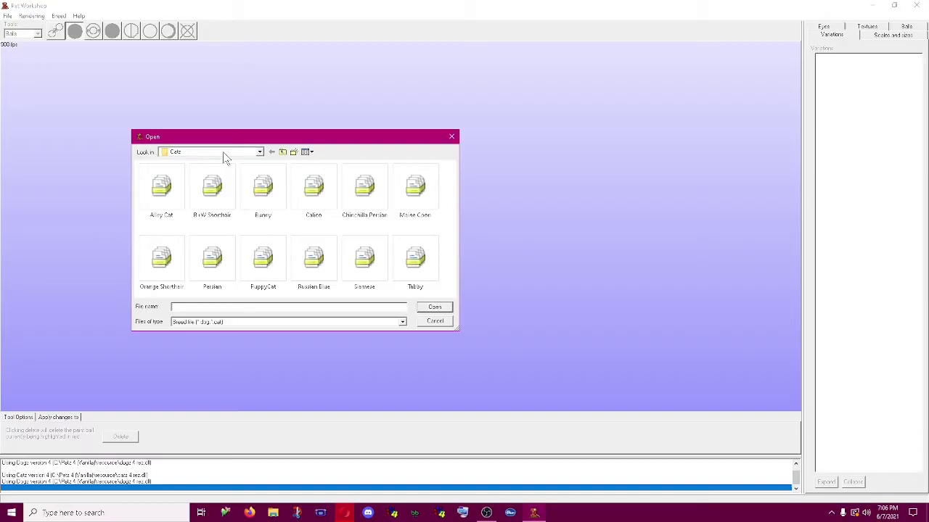
click(223, 152)
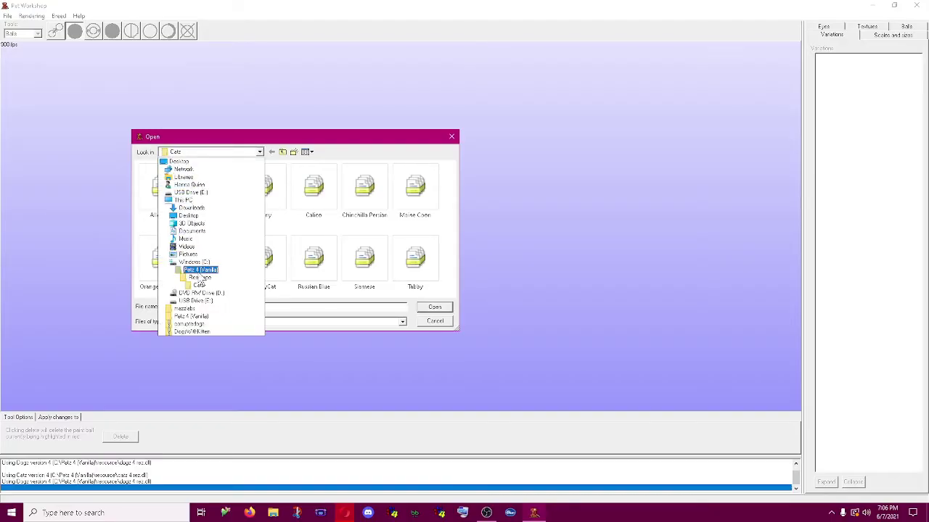
click(190, 273)
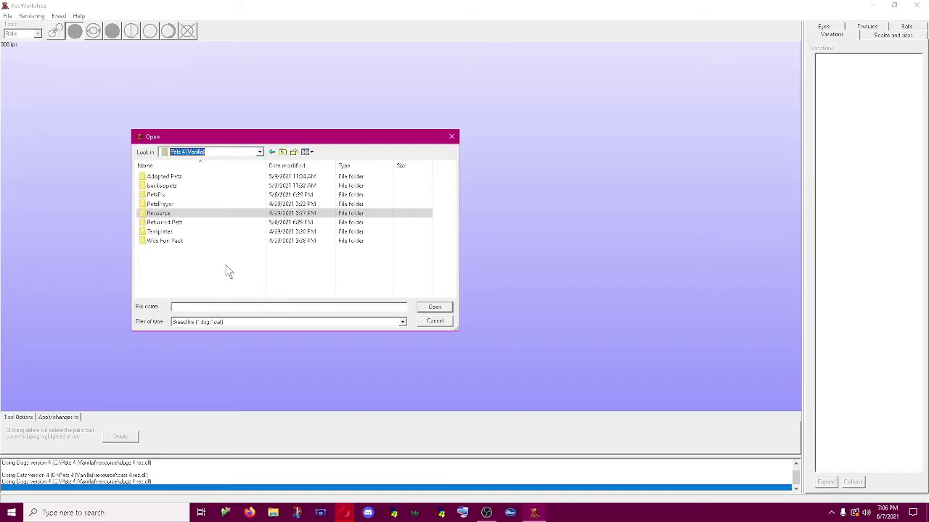
double_click(177, 221)
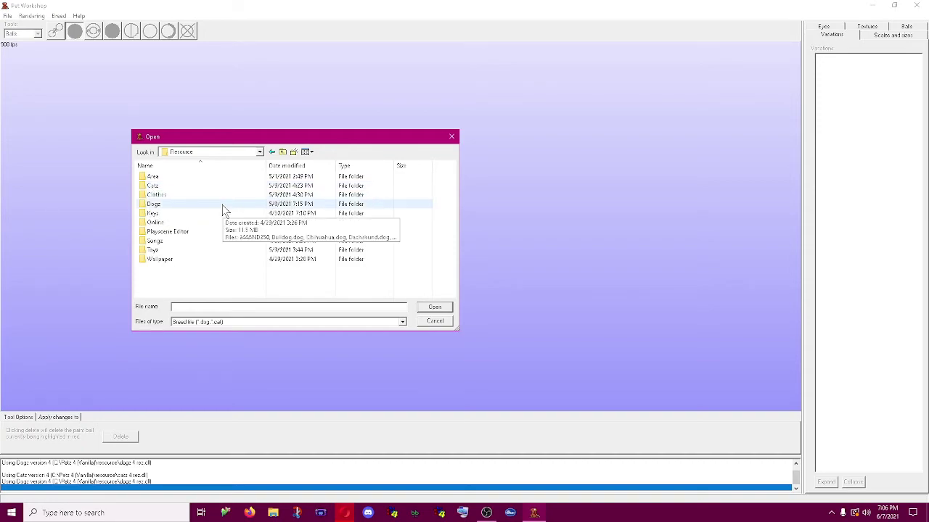
double_click(154, 187)
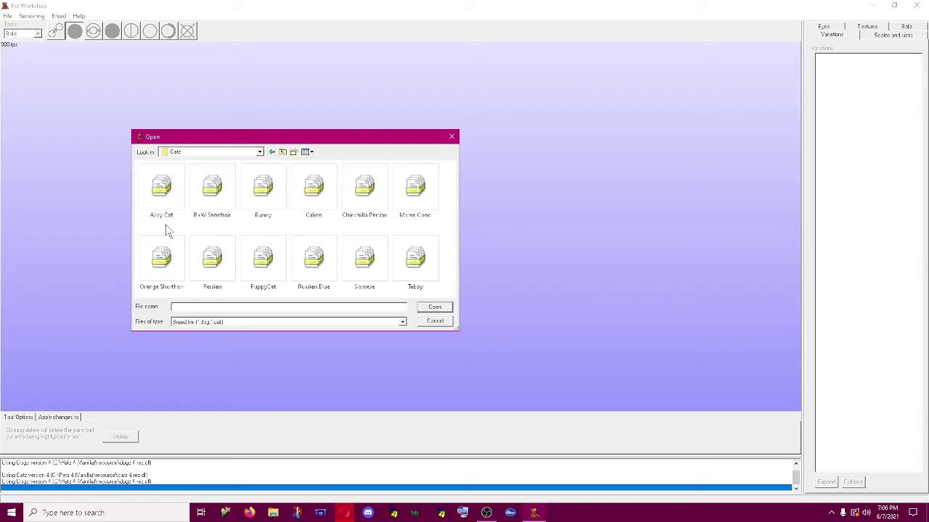
click(161, 212)
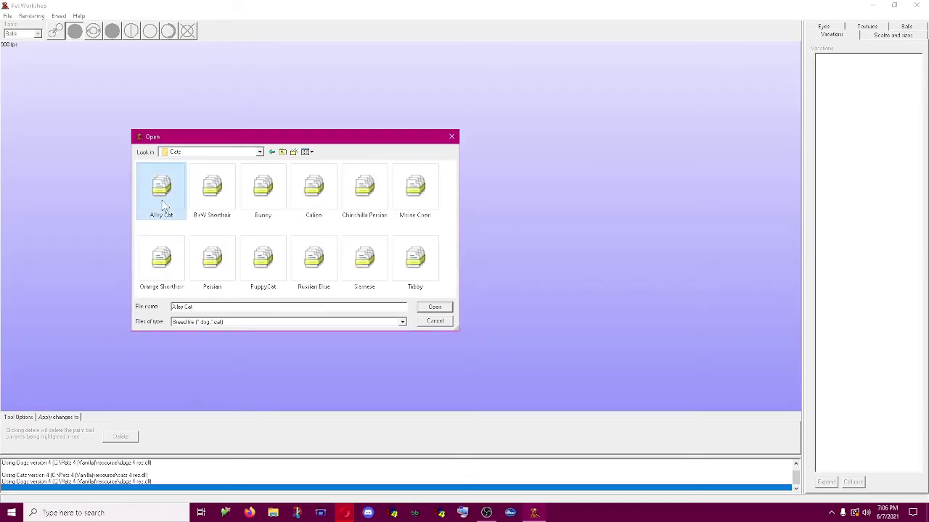
click(434, 308)
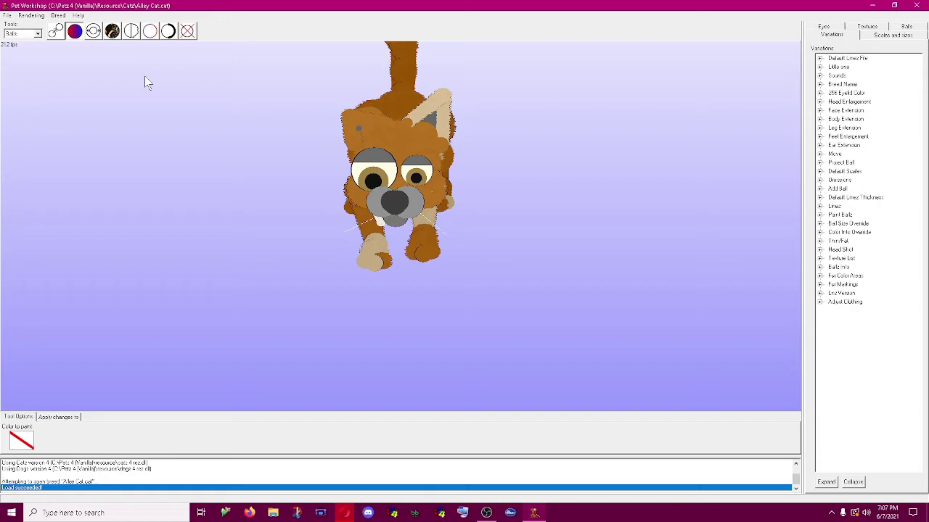
click(56, 34)
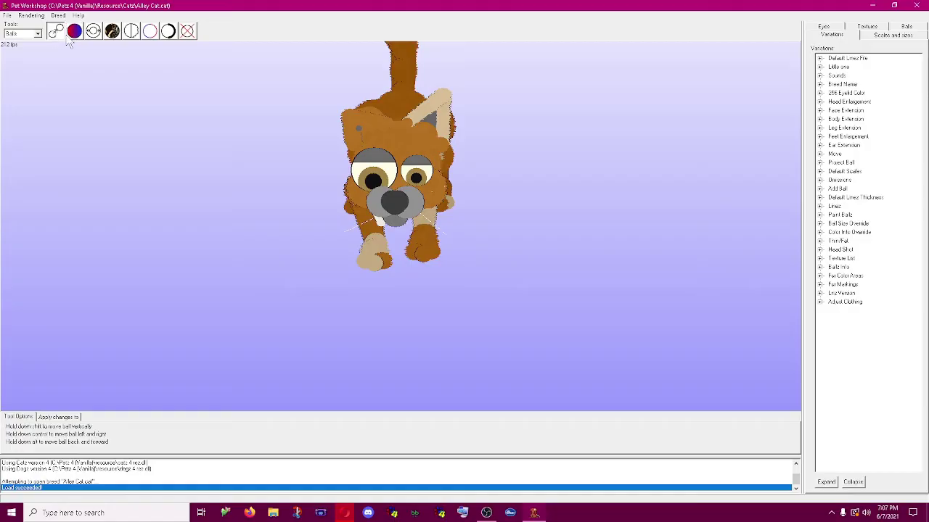
click(72, 36)
click(92, 34)
click(114, 33)
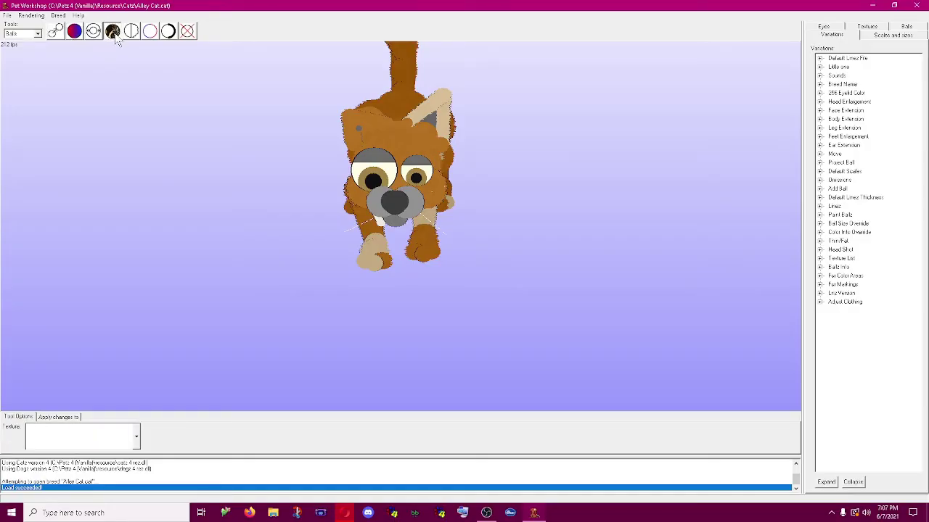
click(134, 33)
- Choose the ball colouring tool with paint colour 10 and recolour the cat's forehead balls
click(75, 35)
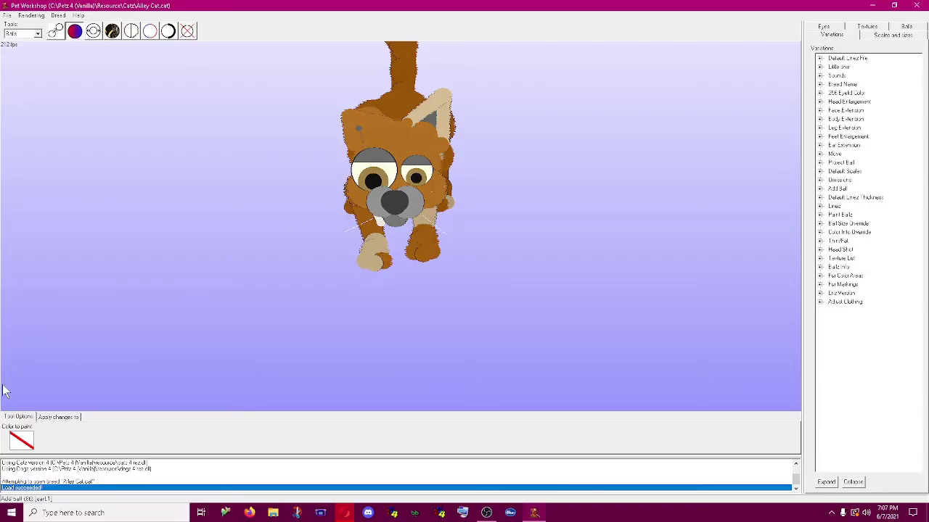
click(24, 446)
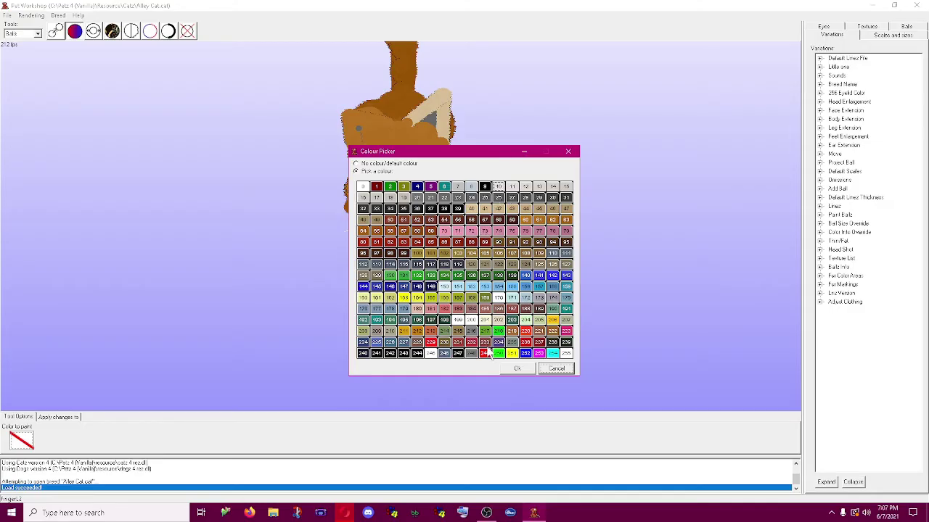
click(499, 188)
click(522, 369)
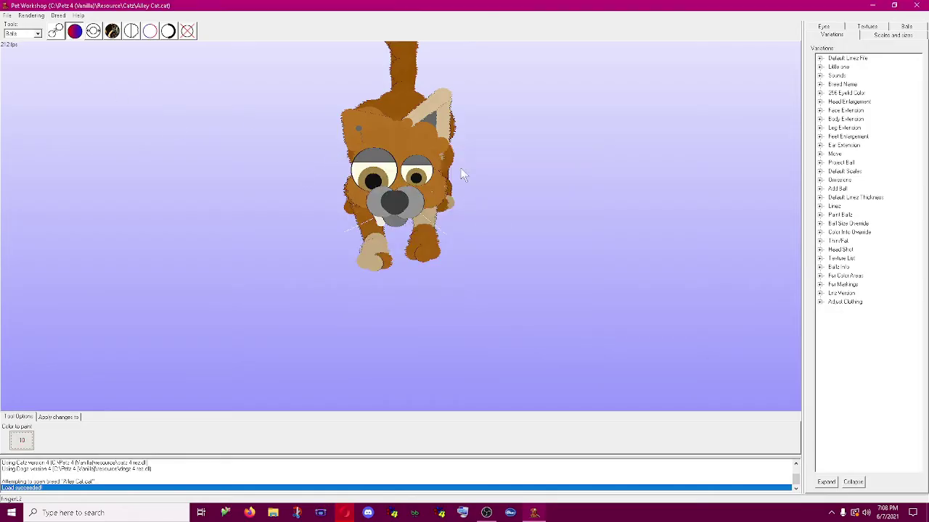
click(385, 134)
click(427, 136)
click(401, 126)
- Paint the cat's upright left ear with colour 10, covering its base, edges and tip
click(406, 123)
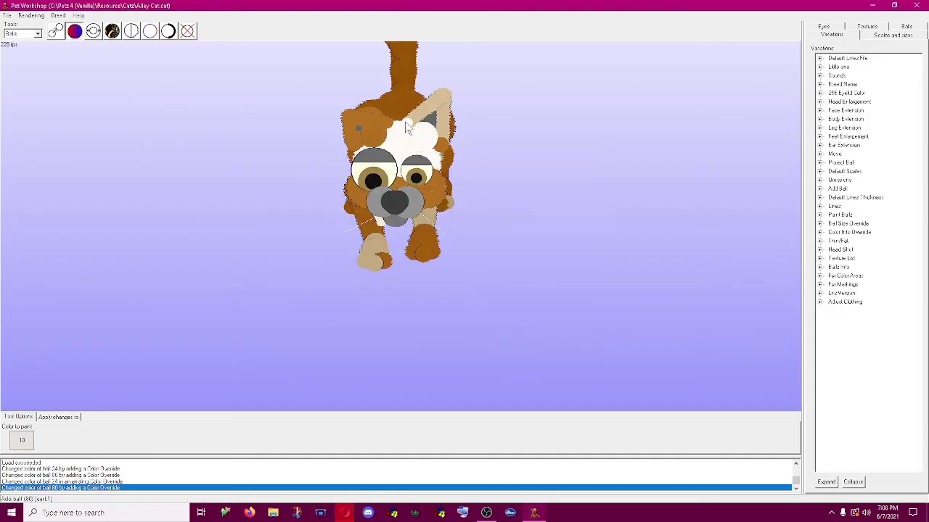
click(446, 139)
click(441, 144)
click(442, 145)
click(446, 142)
click(442, 145)
click(433, 107)
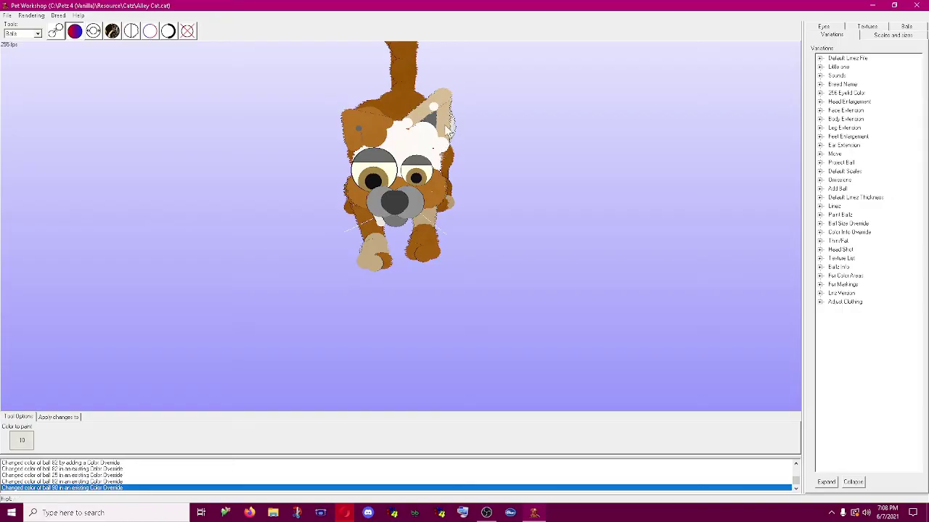
click(444, 134)
click(443, 134)
click(442, 134)
click(444, 89)
- Paint the large body balls behind the cat's head with colour 10
click(407, 116)
drag(408, 116, 363, 122)
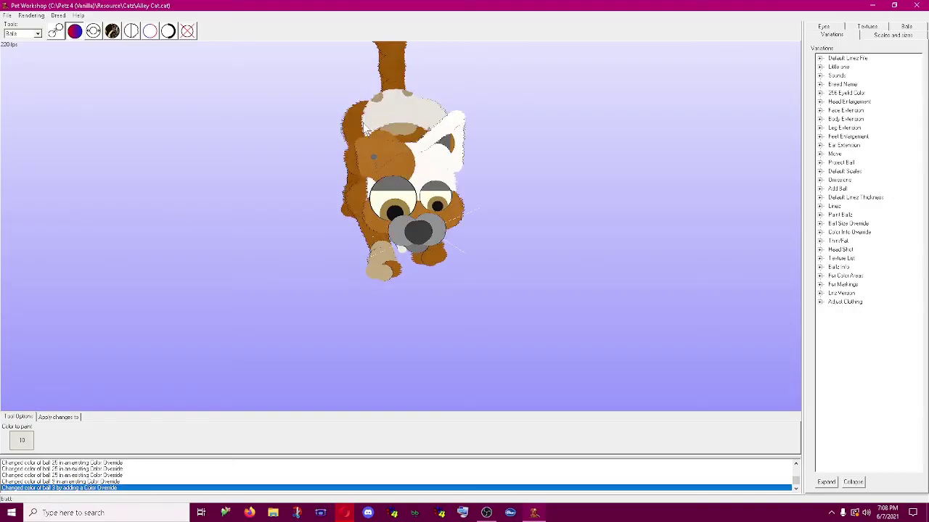
click(362, 121)
- Paint the right side of the forehead and the base of the folded right ear with colour 10
click(396, 142)
click(398, 139)
click(403, 137)
click(392, 153)
click(386, 165)
click(386, 154)
click(404, 148)
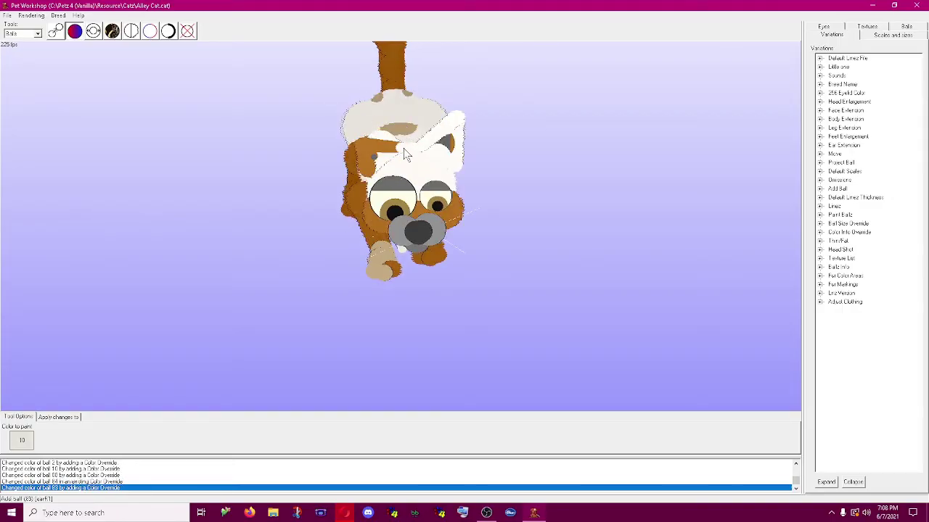
click(404, 148)
- Paint the rest of the folded right ear and its small inner spot with colour 10
click(372, 166)
click(365, 154)
click(365, 152)
click(385, 150)
click(375, 152)
click(374, 157)
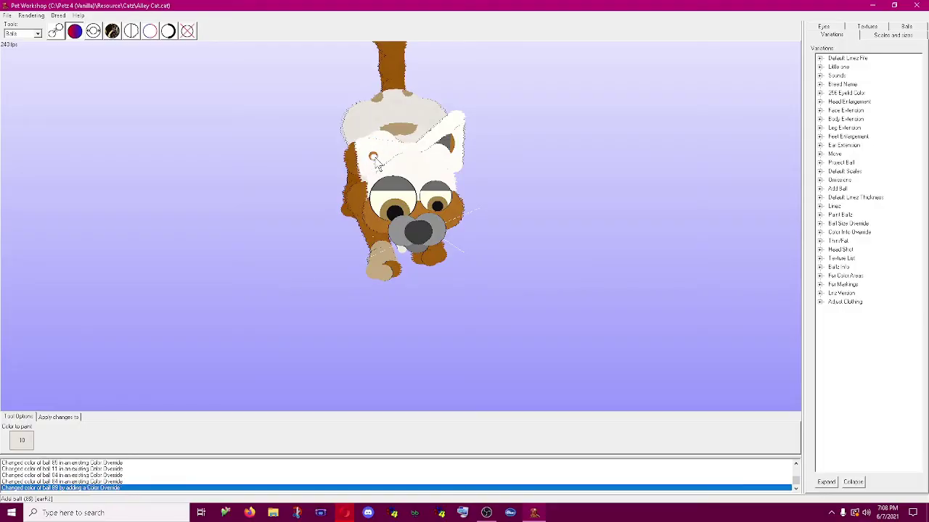
click(374, 158)
- Paint the cat's right thigh, hind leg and hind foot with colour 10
drag(333, 184, 424, 146)
click(410, 174)
click(410, 176)
click(406, 185)
click(406, 186)
mouse_move(405, 188)
mouse_down()
mouse_move(405, 288)
mouse_move(386, 275)
mouse_up()
click(410, 237)
click(423, 234)
click(426, 234)
click(373, 224)
click(387, 225)
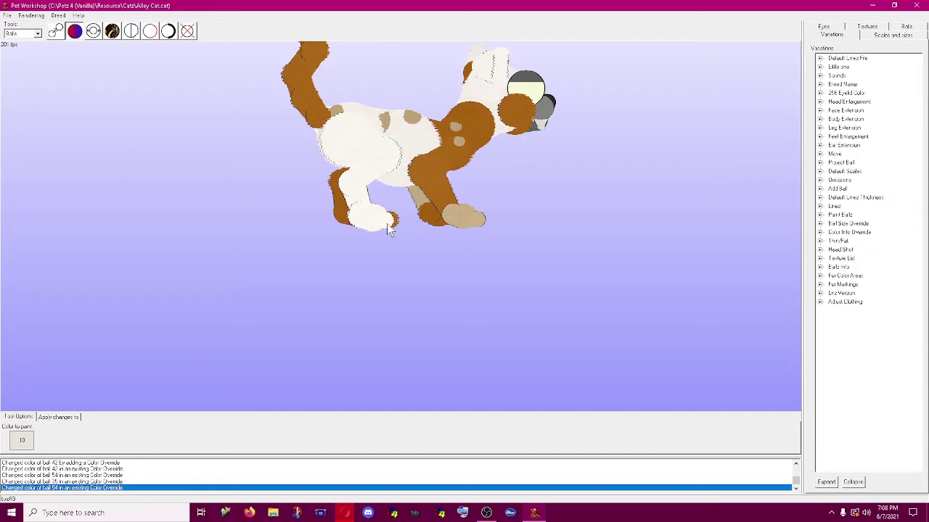
- Paint the toes of the right hind paw with colour 10, working from the underside
drag(388, 225, 389, 206)
click(384, 222)
click(389, 205)
click(384, 200)
click(382, 190)
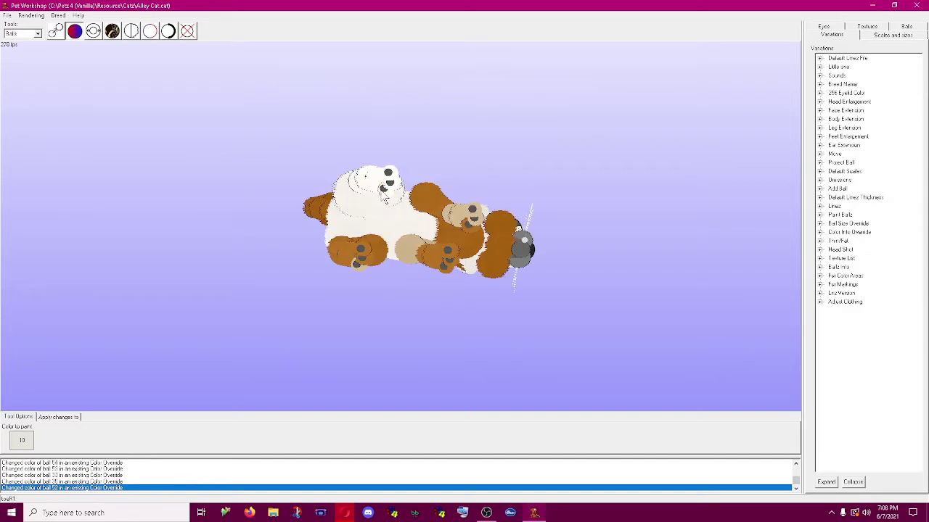
- Paint the left hind paw, its toes and the rest of the left hind leg with colour 10
click(374, 242)
click(372, 251)
click(364, 258)
click(360, 263)
click(354, 264)
click(346, 253)
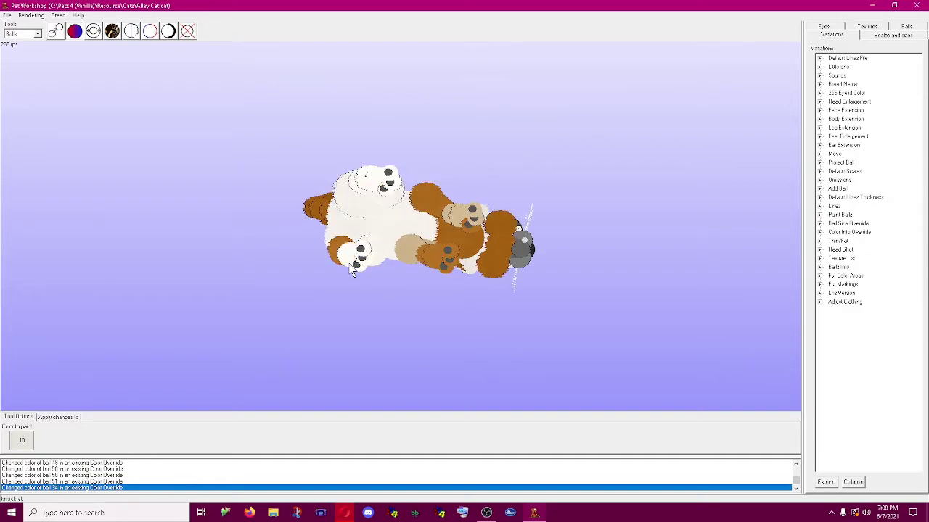
click(339, 242)
click(338, 251)
click(337, 248)
- Paint the tan patch beside the left front leg, then that leg, its paw and toes, with colour 10
click(421, 243)
click(424, 248)
click(398, 251)
click(434, 253)
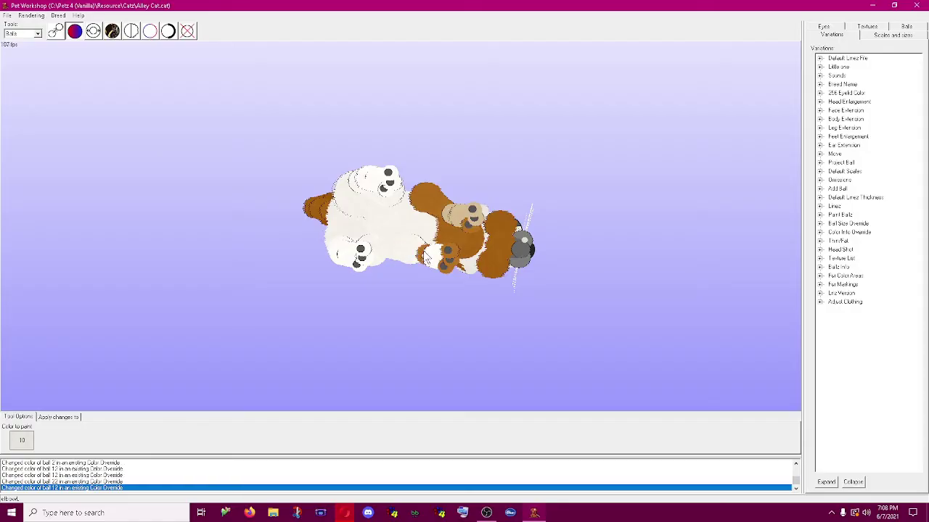
click(425, 254)
click(449, 249)
click(447, 259)
click(442, 265)
- Paint the brown toe of the right front paw and the cat's chest and neck with colour 10
click(470, 226)
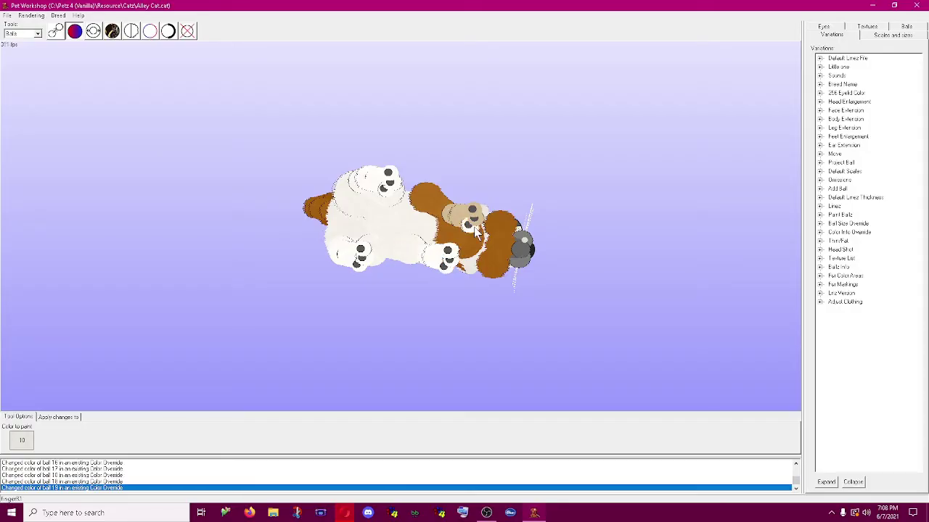
click(460, 236)
click(468, 240)
click(472, 247)
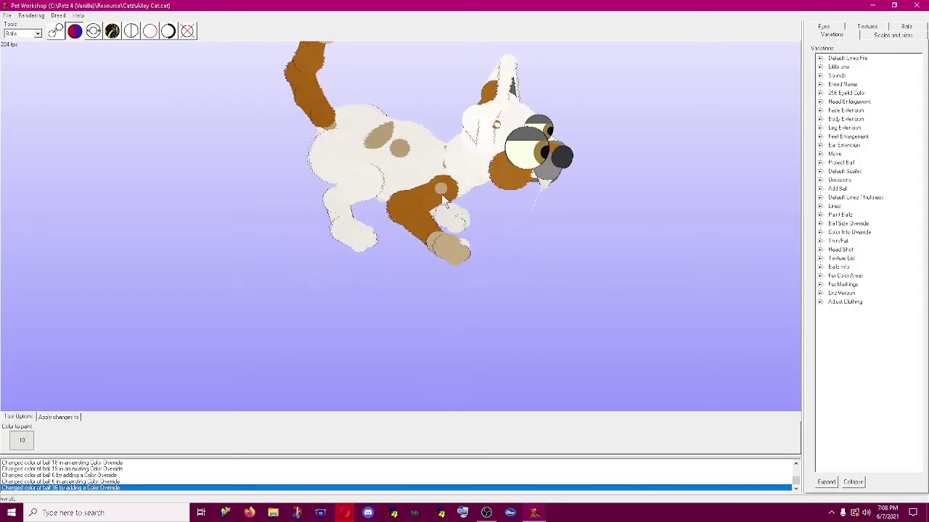
- Paint the brown right front leg and shoulder with colour 10
click(402, 205)
click(432, 228)
click(442, 189)
- Paint both cheeks, the bridge of the snout and the brown area around the left ear with colour 10
click(512, 176)
drag(517, 181, 533, 318)
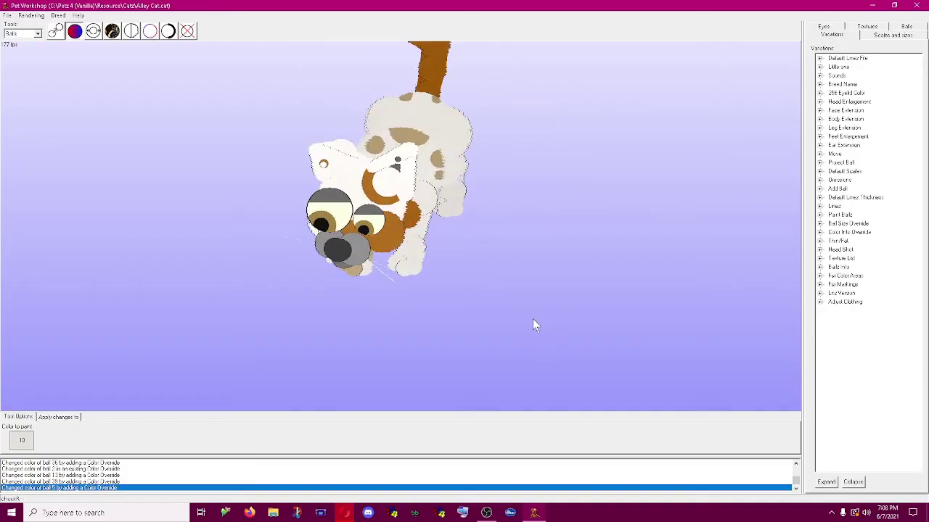
click(390, 254)
click(350, 230)
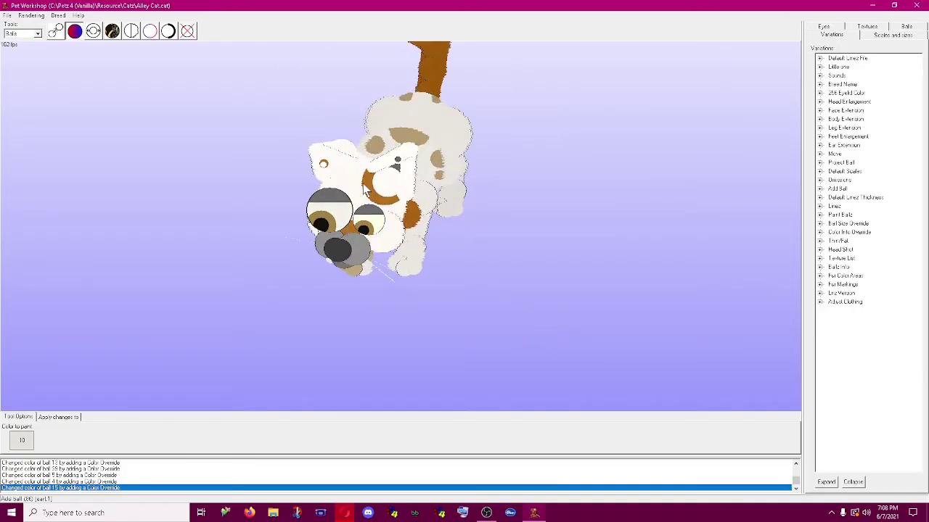
click(367, 188)
click(293, 190)
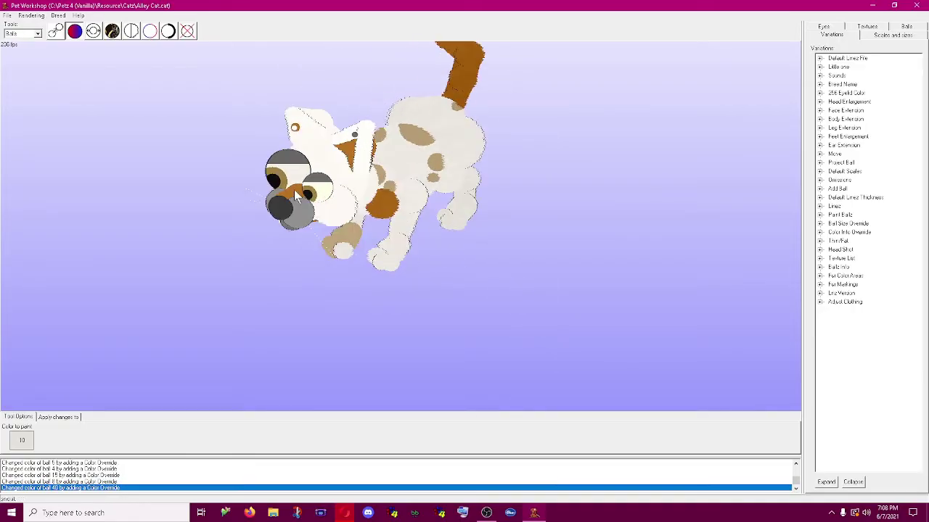
- Paint the left shoulder and the remaining brown inside of the left ear with colour 10
click(383, 206)
click(318, 139)
click(351, 157)
- Paint the base, middle segments and tip of the brown tail with colour 10
click(454, 108)
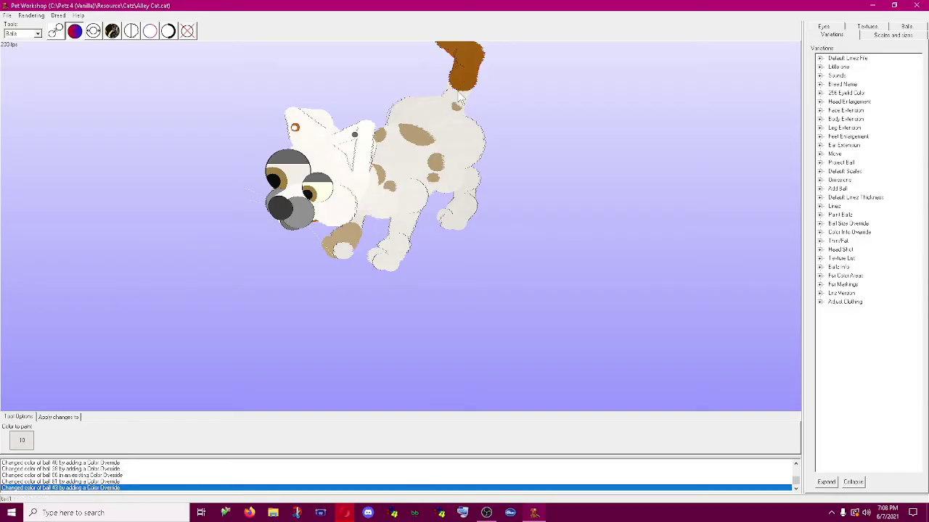
click(462, 82)
click(465, 54)
click(498, 81)
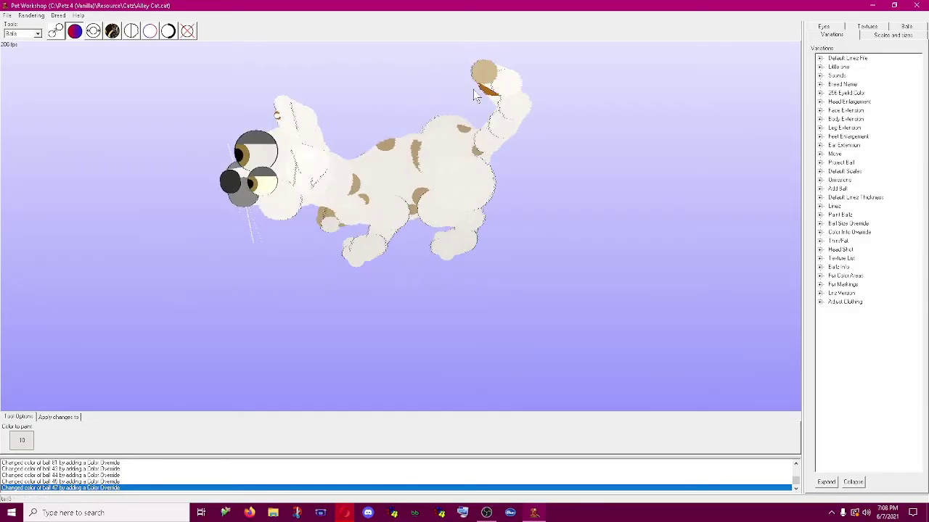
click(472, 65)
click(472, 67)
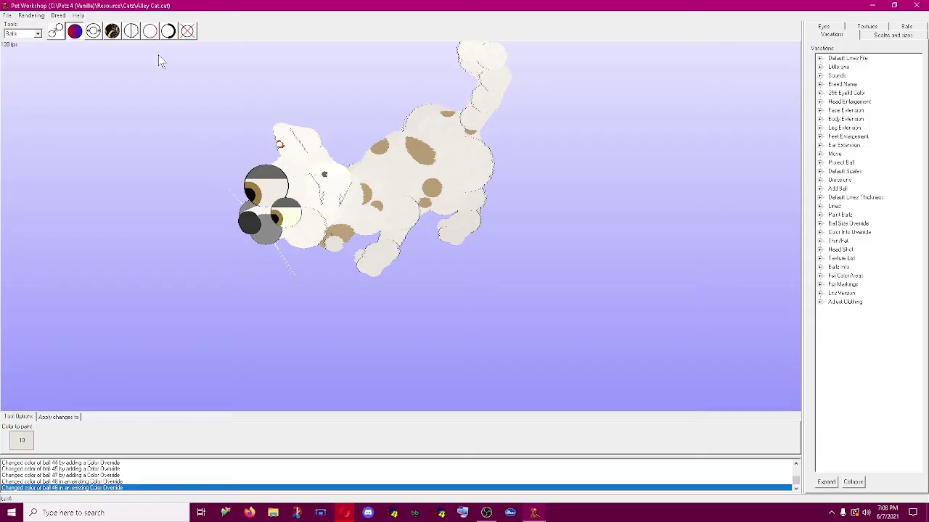
- Set the ball size tool to increase size by 18 and enlarge the cat's head three times
click(93, 30)
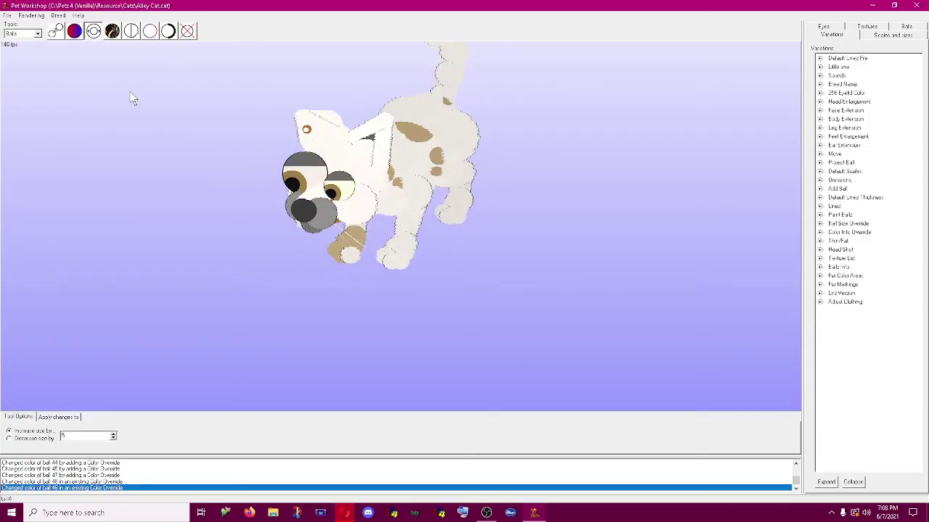
click(74, 30)
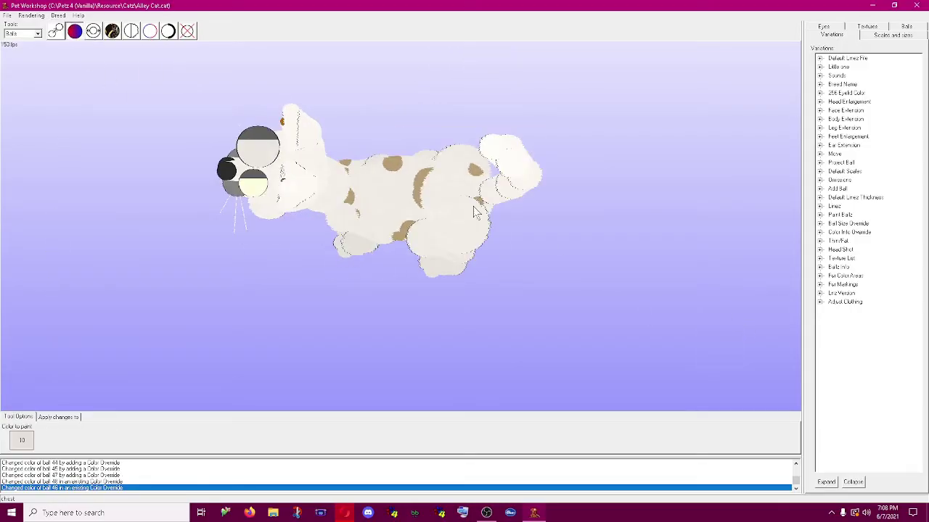
click(93, 30)
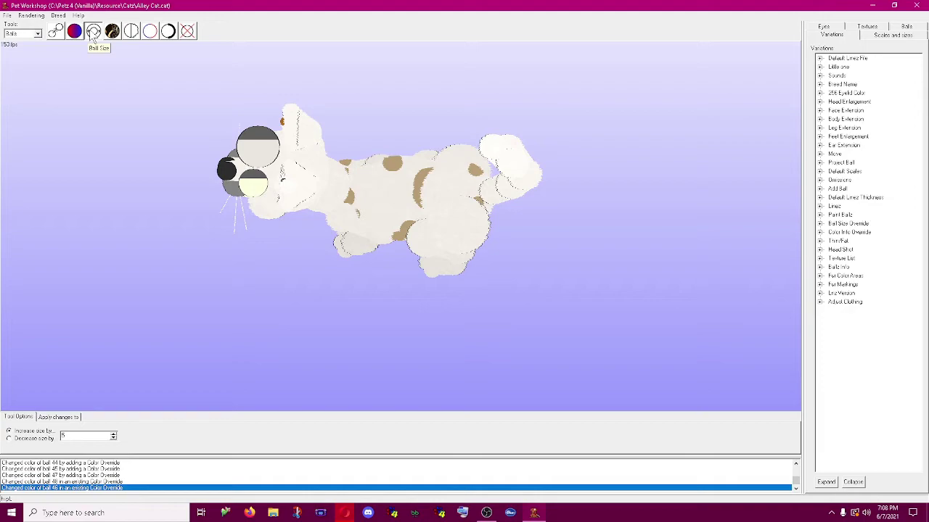
click(37, 431)
click(113, 433)
click(113, 433)
click(112, 432)
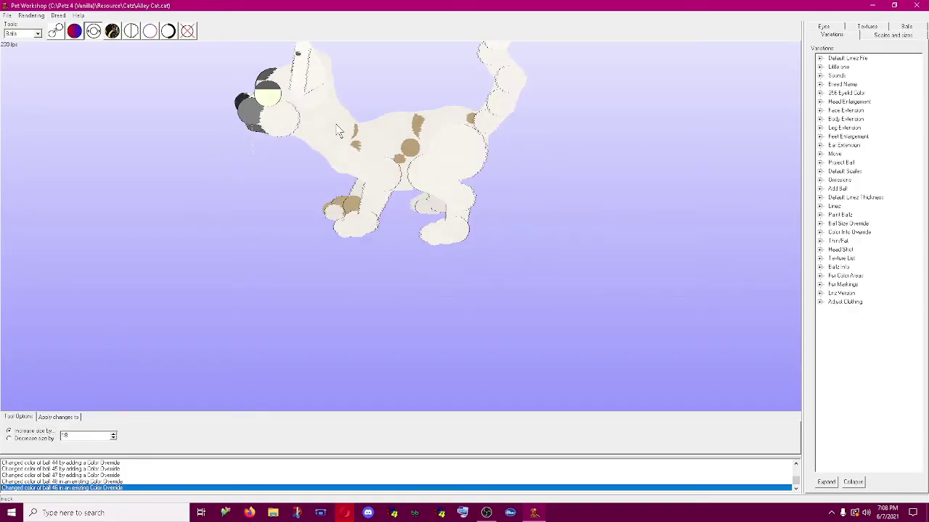
click(324, 112)
click(318, 120)
click(318, 120)
click(318, 120)
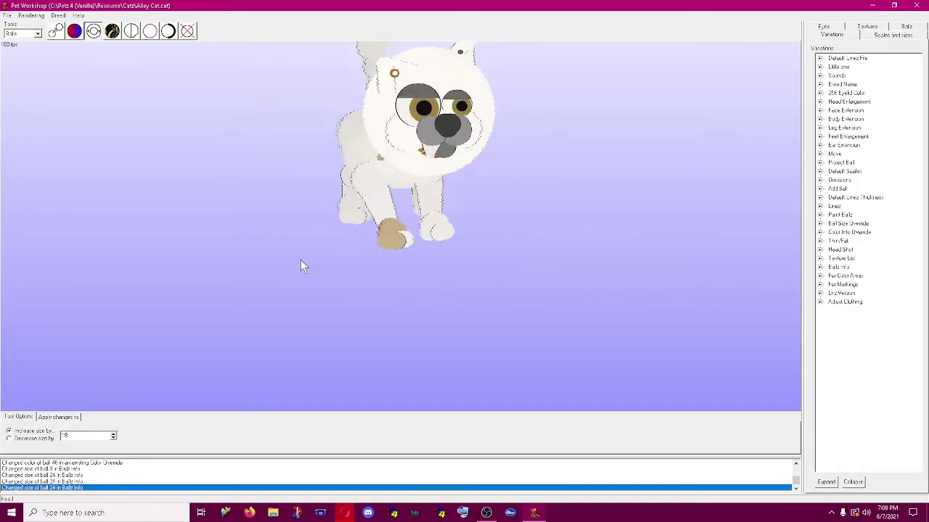
drag(275, 261, 316, 207)
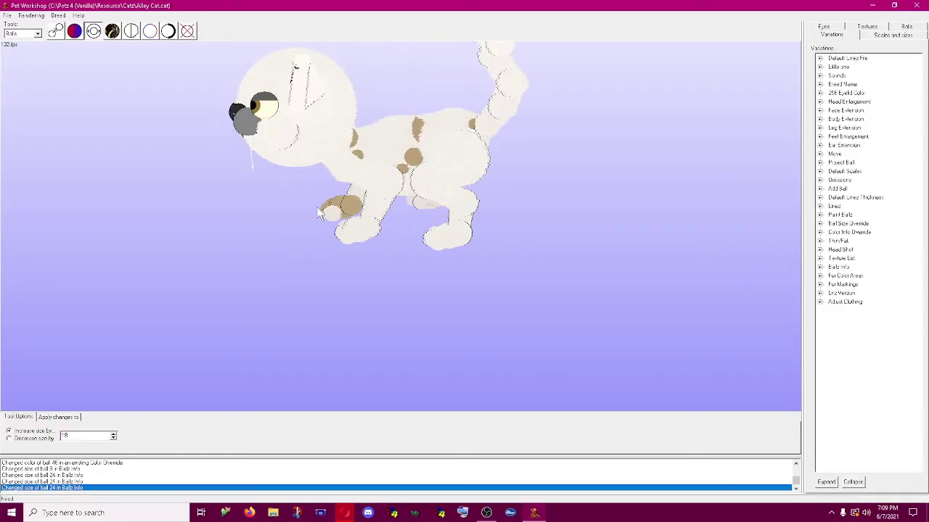
- Enlarge the cat's chest, belly and rump repeatedly with the size increase of 18
click(351, 134)
click(351, 133)
click(414, 128)
click(444, 114)
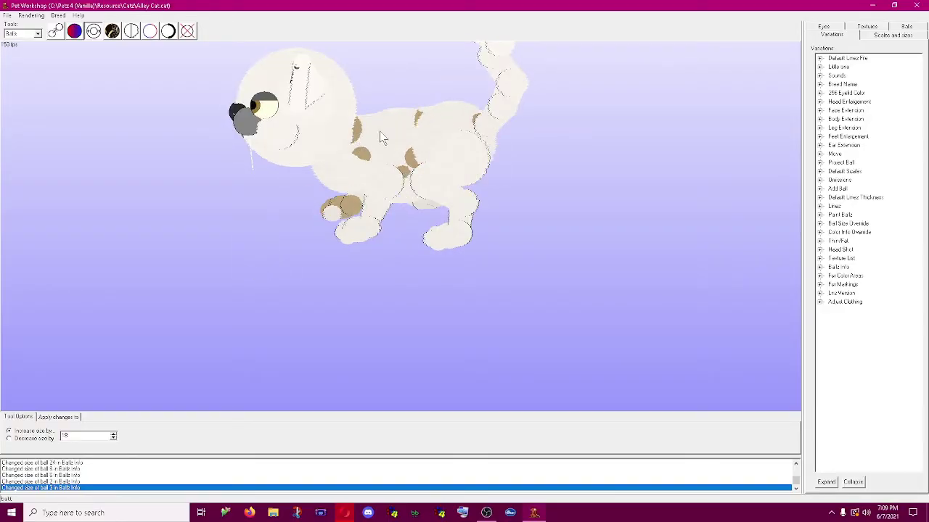
click(378, 131)
click(413, 129)
click(451, 126)
- Enlarge the tail segments and tip repeatedly by 18 to form a big puffy tail
click(495, 106)
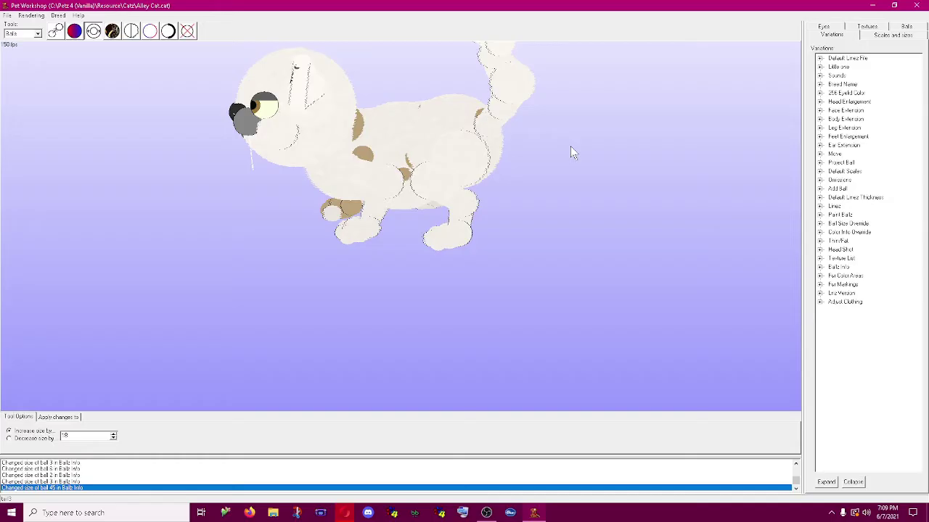
drag(570, 146, 586, 149)
click(481, 93)
click(505, 96)
click(486, 81)
click(511, 108)
click(505, 101)
click(504, 100)
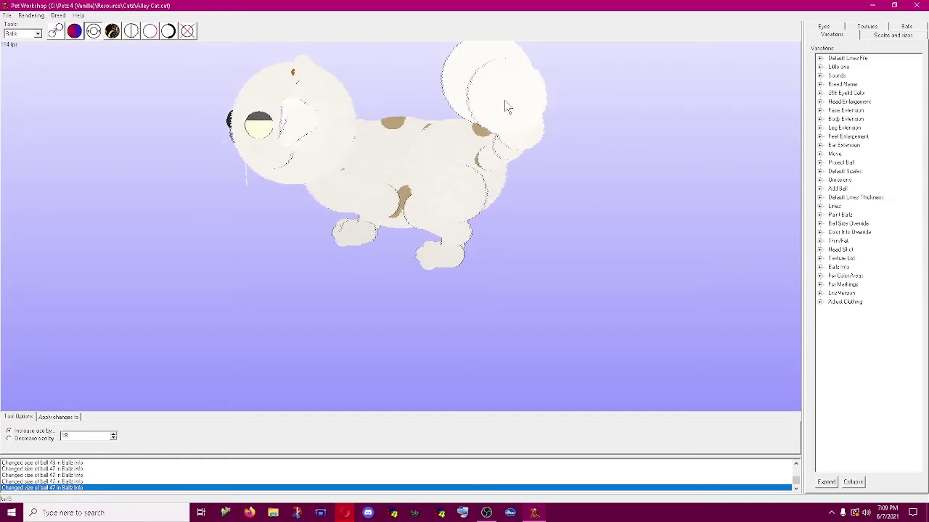
click(505, 100)
click(524, 138)
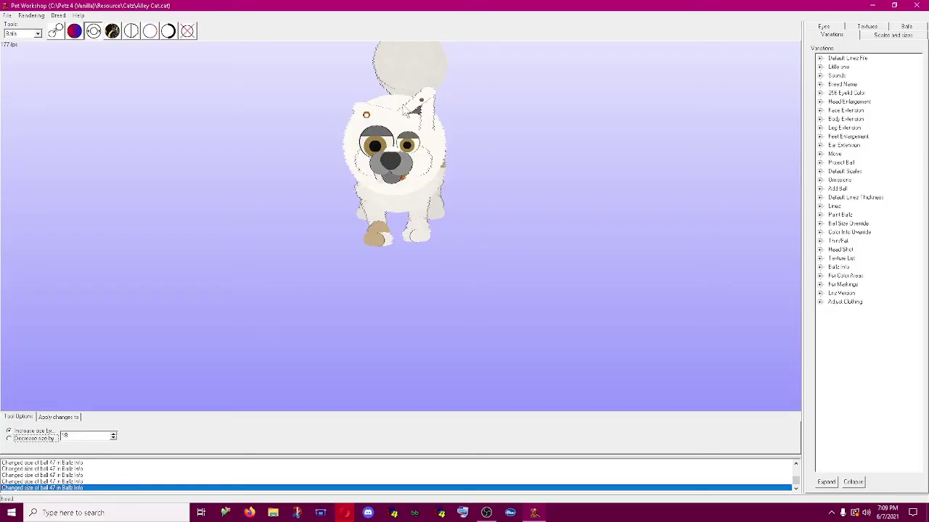
- Shrink the cat's head three times using a size decrease of 18
click(396, 108)
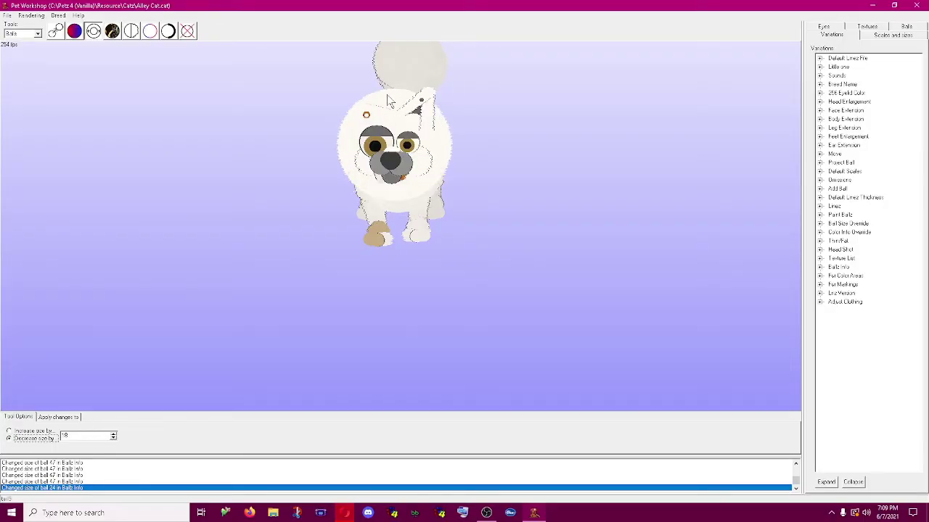
click(392, 105)
click(395, 108)
- Paint the orange ring on the right ear, the brown right front paw with its toes, and the jaw with colour 10
click(82, 34)
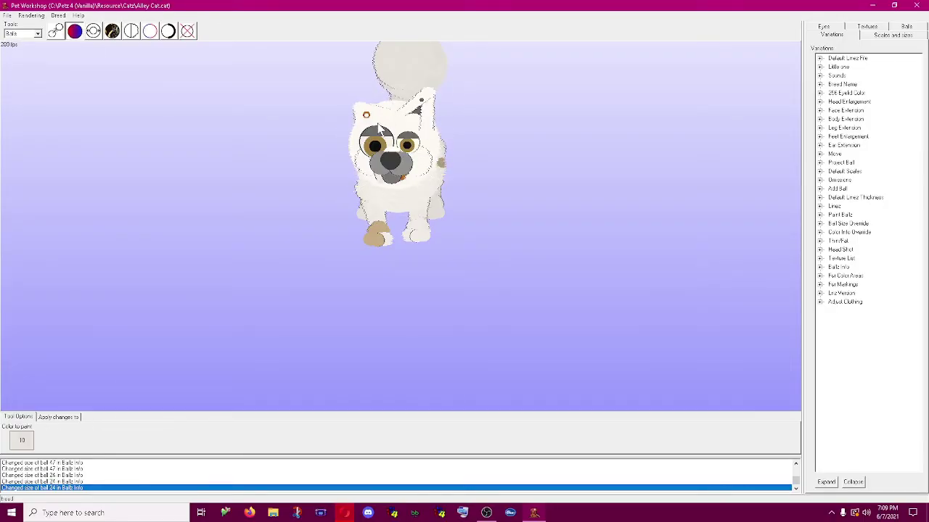
click(366, 111)
click(365, 114)
click(385, 237)
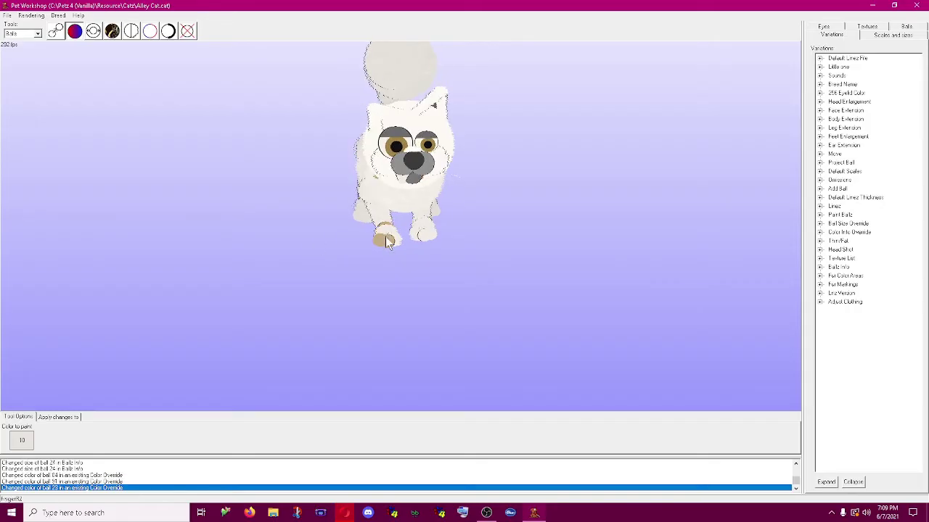
click(376, 241)
click(376, 244)
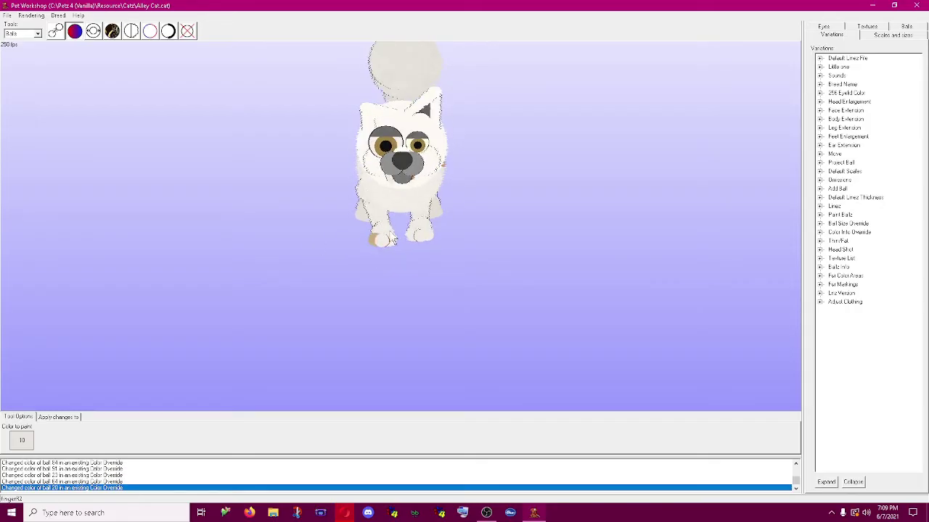
click(375, 237)
drag(419, 185, 396, 149)
click(320, 133)
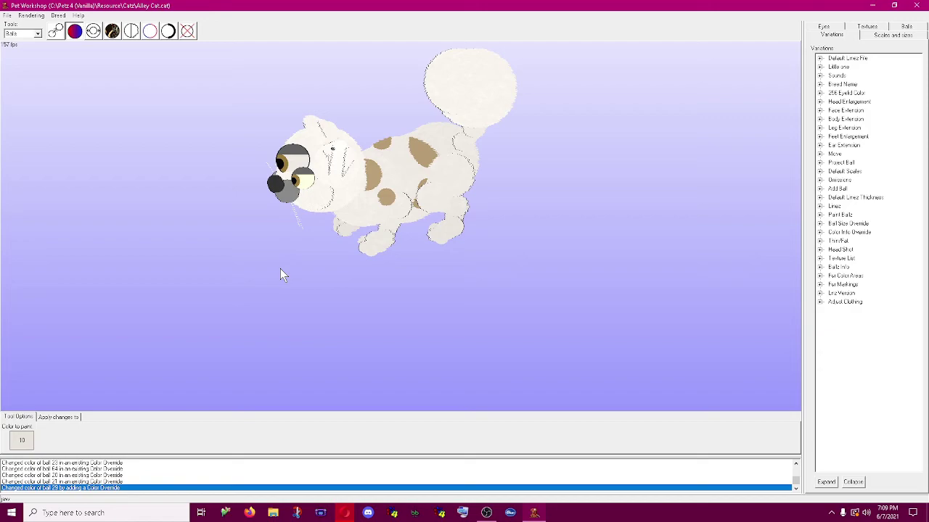
- Enlarge the toes of both front paws with the ball size tool set to increase by 18
click(93, 30)
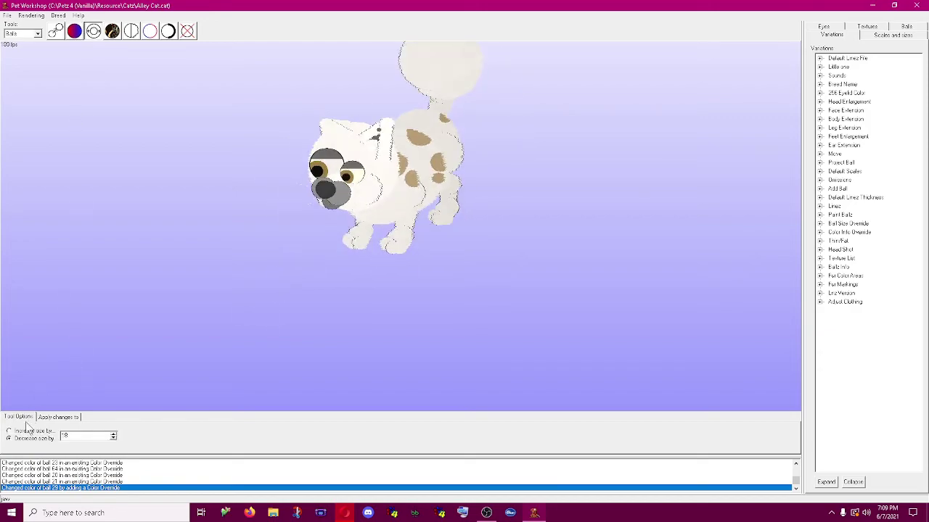
click(396, 211)
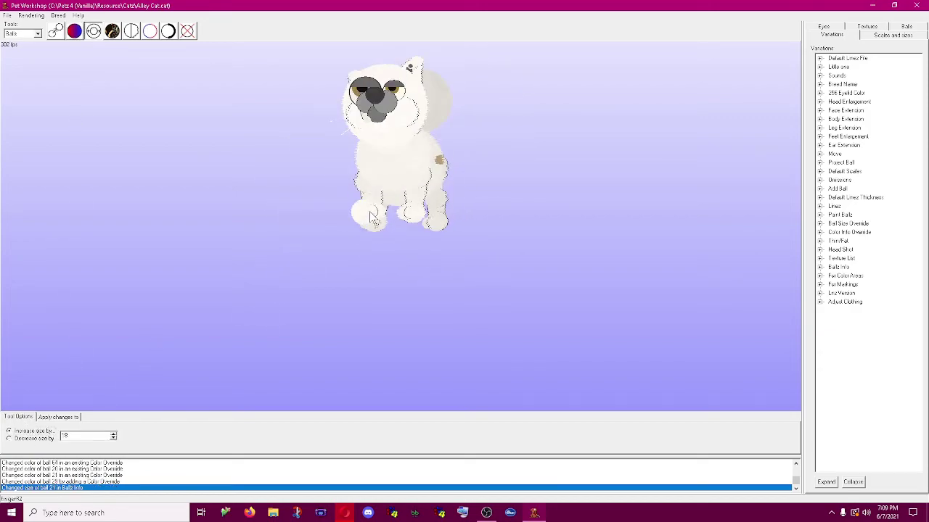
click(371, 218)
click(370, 190)
click(394, 192)
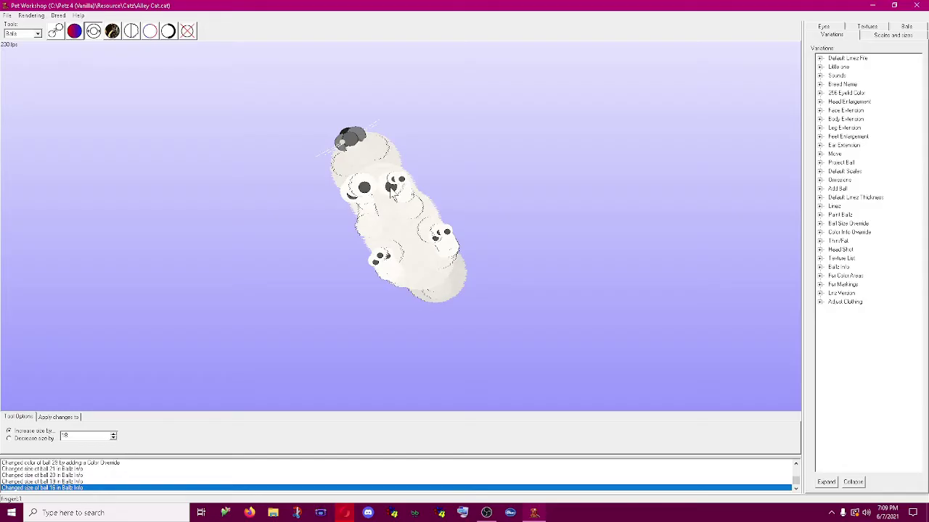
click(395, 183)
click(403, 178)
- Enlarge the toes of both hind paws with the size increase of 18
click(373, 263)
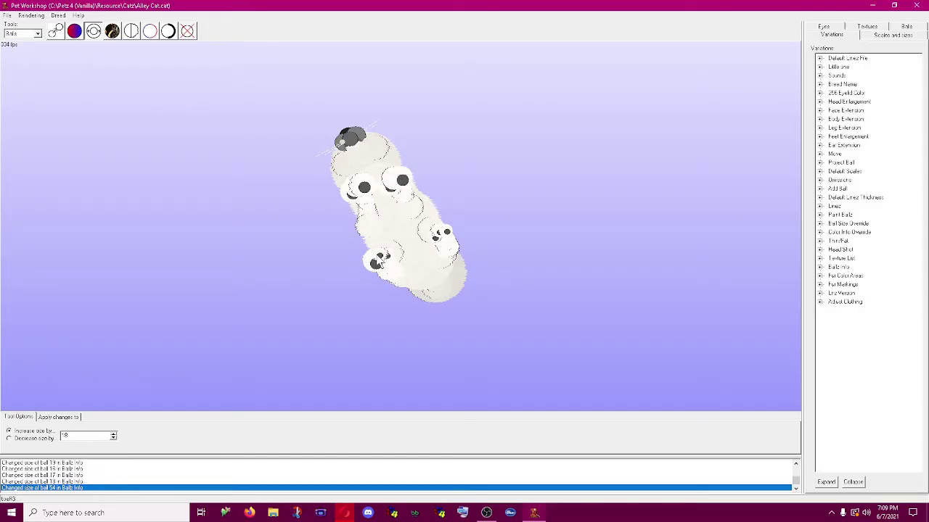
click(379, 255)
drag(391, 266, 307, 348)
click(425, 242)
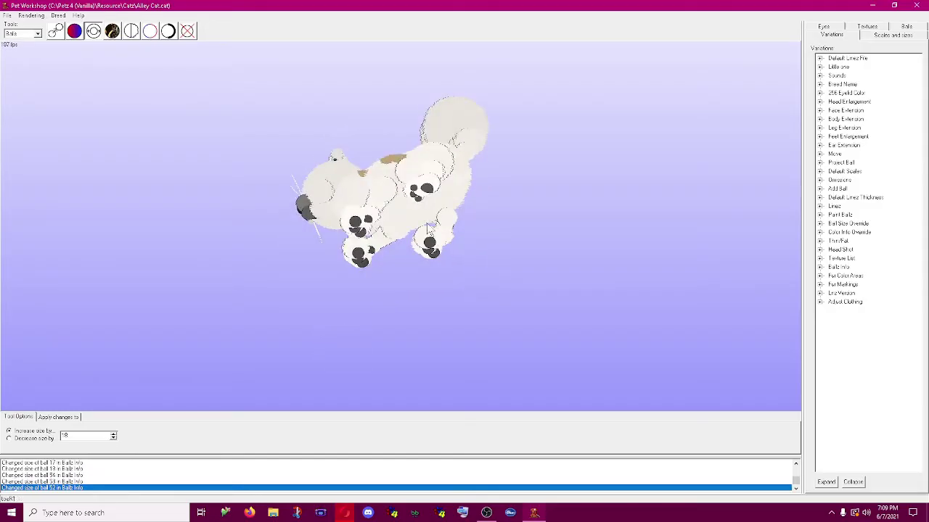
click(422, 187)
drag(419, 211, 542, 165)
click(448, 245)
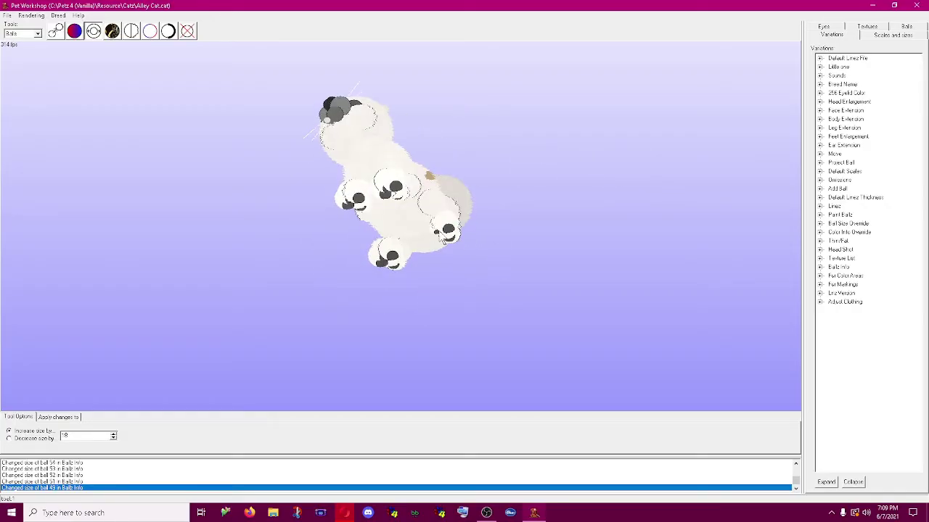
mouse_move(448, 245)
mouse_down()
mouse_move(488, 278)
mouse_move(435, 247)
mouse_up()
drag(602, 283, 602, 327)
- Set the outline fuzziness to 0 and apply it to the cat's head
click(112, 31)
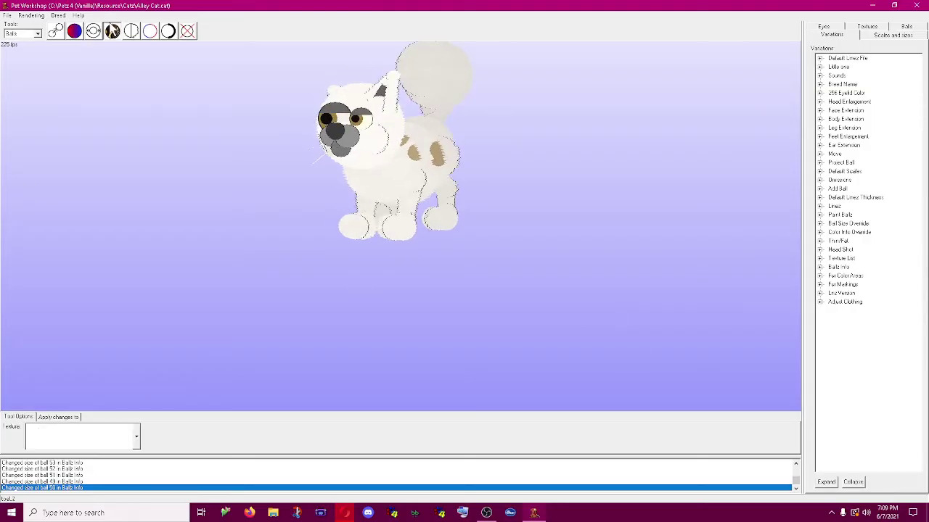
click(131, 31)
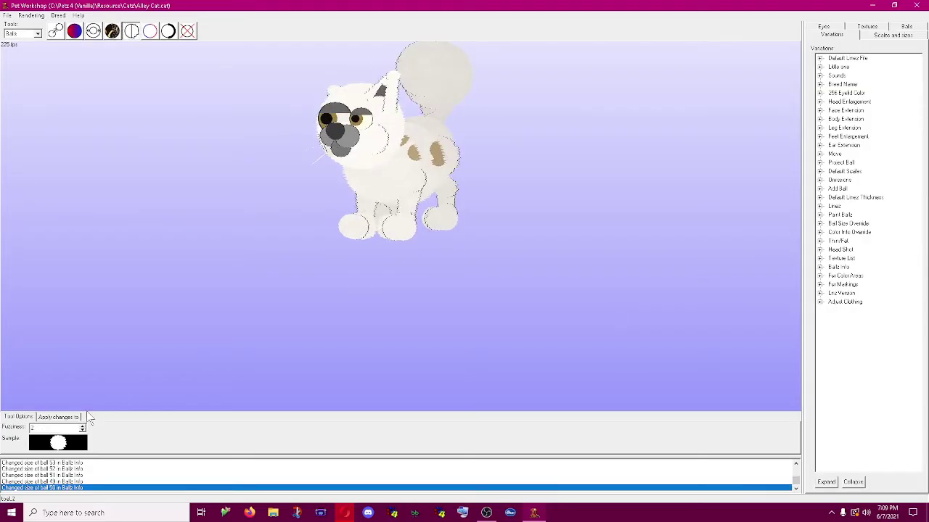
click(82, 426)
drag(183, 277, 348, 277)
click(360, 144)
click(360, 136)
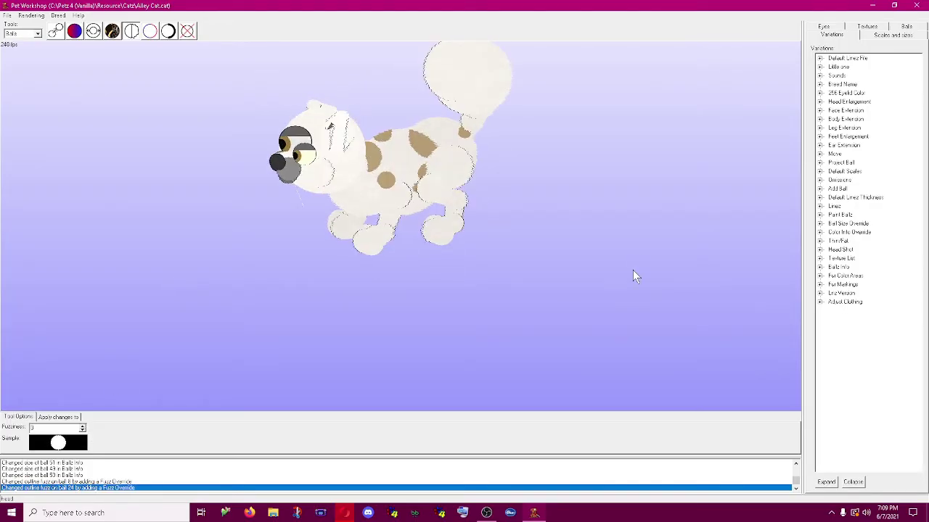
- Apply the outline fuzziness of 0 to the belly, left cheek, chest, neck and rump
drag(633, 270, 606, 264)
click(402, 172)
click(398, 141)
click(316, 145)
click(332, 177)
click(351, 148)
drag(552, 132, 538, 131)
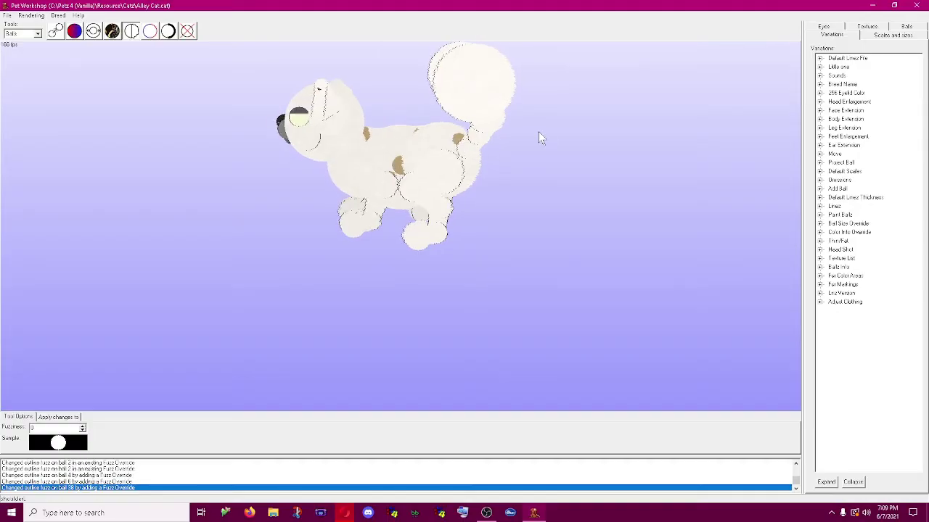
click(284, 124)
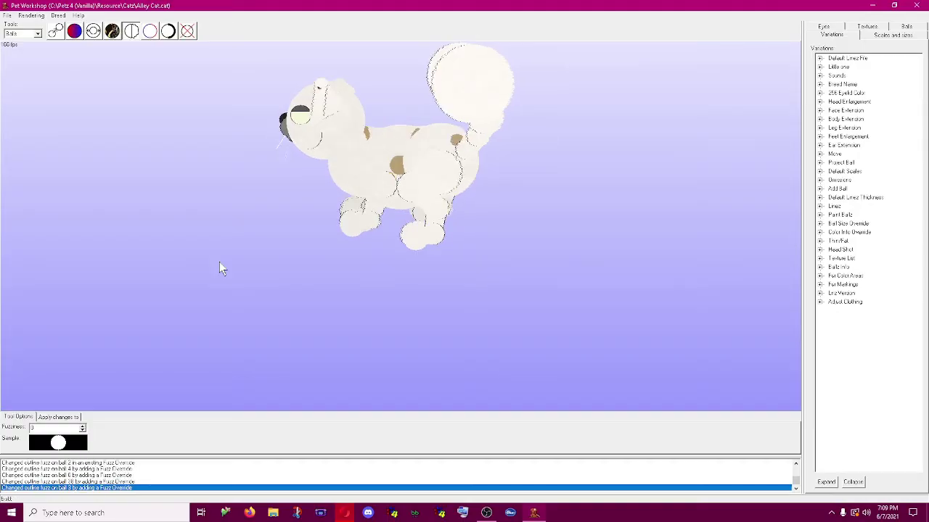
- Set the outline fuzziness to 10 and apply it to the cat's torso and head
click(82, 426)
click(82, 426)
click(82, 426)
click(82, 426)
click(391, 143)
click(392, 140)
click(413, 134)
click(363, 134)
click(359, 133)
click(359, 133)
click(360, 133)
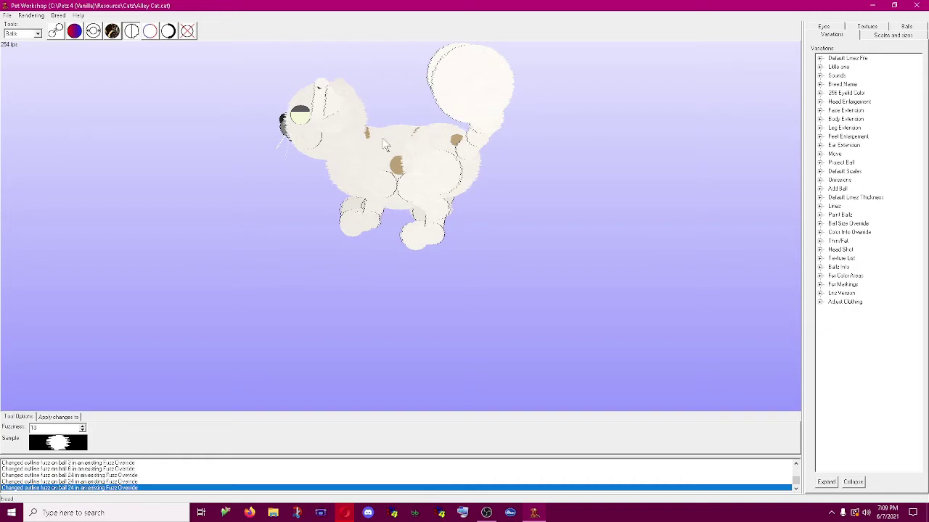
- Apply the outline fuzziness of 10 to the large balls of the puffy tail
click(468, 67)
click(468, 64)
click(468, 63)
click(446, 63)
click(464, 76)
click(479, 94)
click(487, 109)
drag(488, 112, 588, 214)
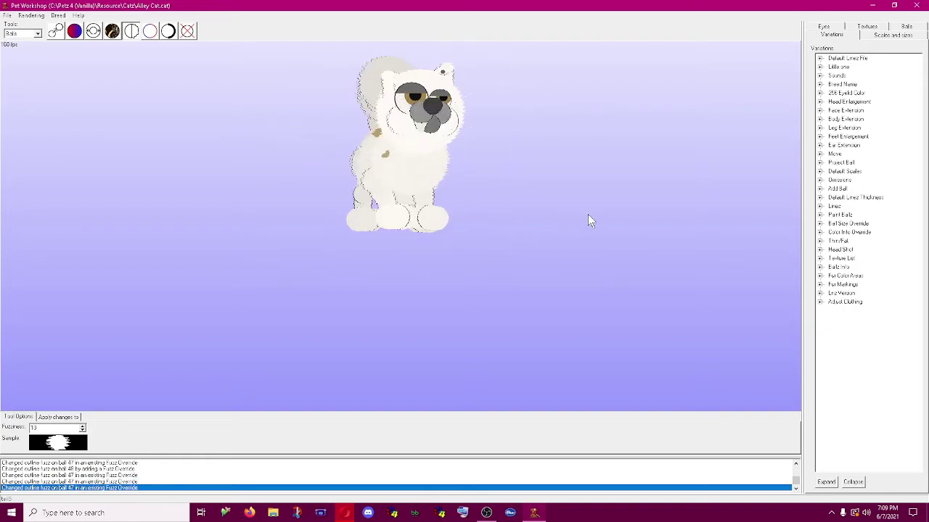
- Apply the outline fuzziness of 10 to the upper right front leg, the belly and the right hind ankle
click(372, 186)
click(364, 175)
click(363, 164)
click(363, 161)
click(355, 201)
drag(355, 201, 500, 239)
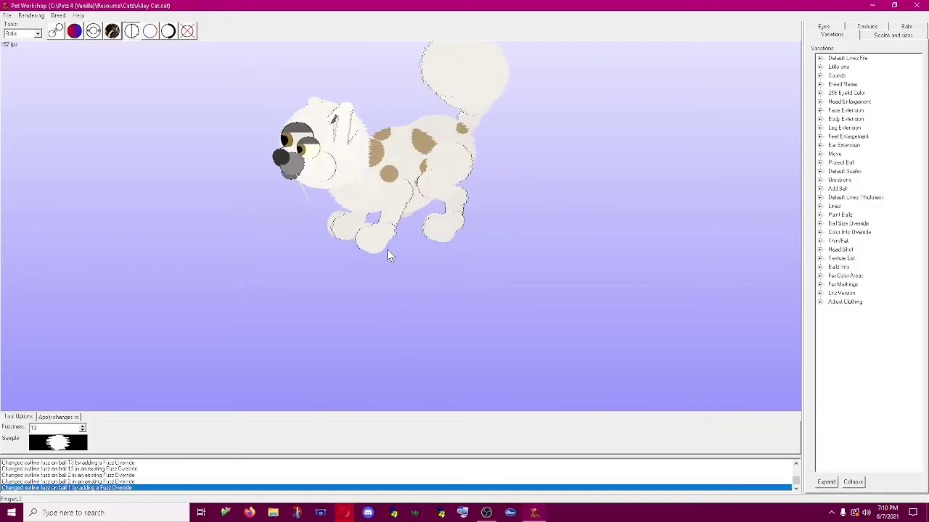
- Apply the outline fuzziness of 10 to both cheeks
click(331, 184)
drag(263, 295, 307, 229)
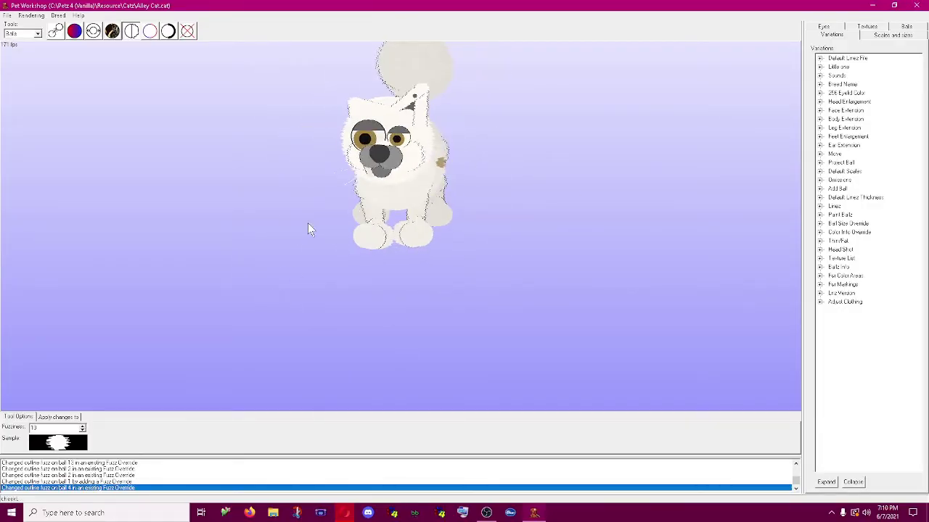
click(352, 155)
drag(228, 214, 234, 215)
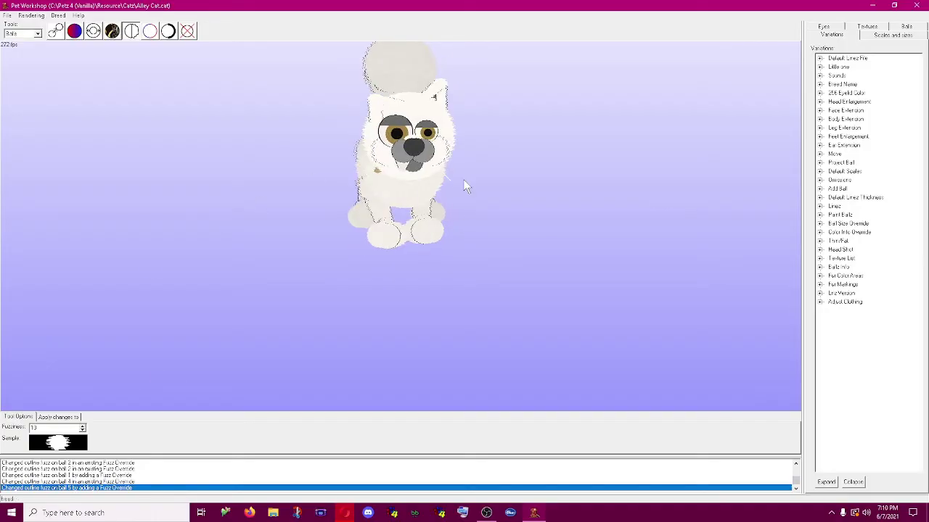
- Set the ball colour to 70 and paint both muzzle balls and the chin with it
click(74, 30)
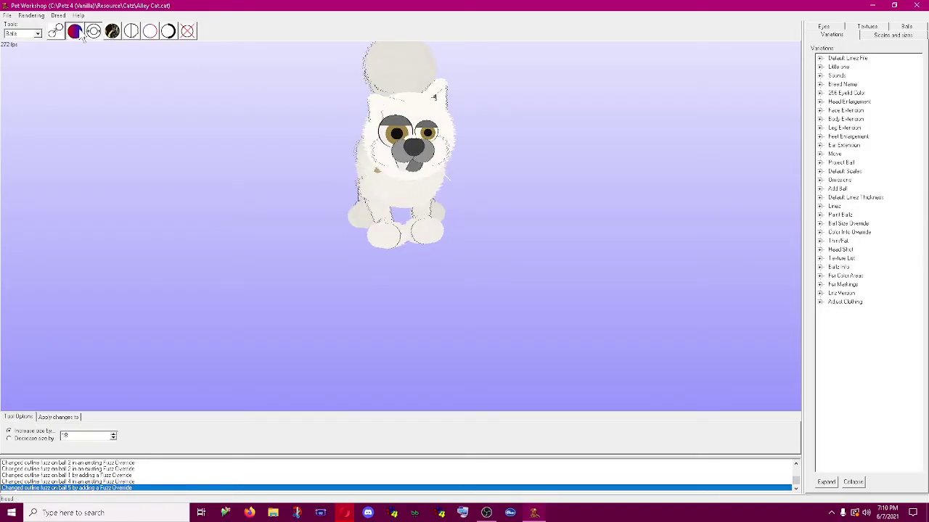
click(16, 443)
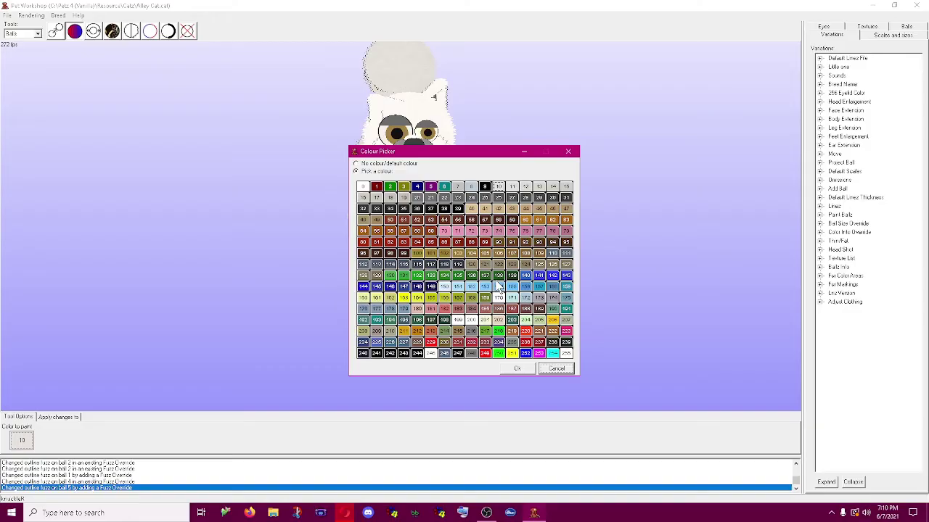
click(444, 230)
click(515, 369)
click(400, 157)
click(424, 167)
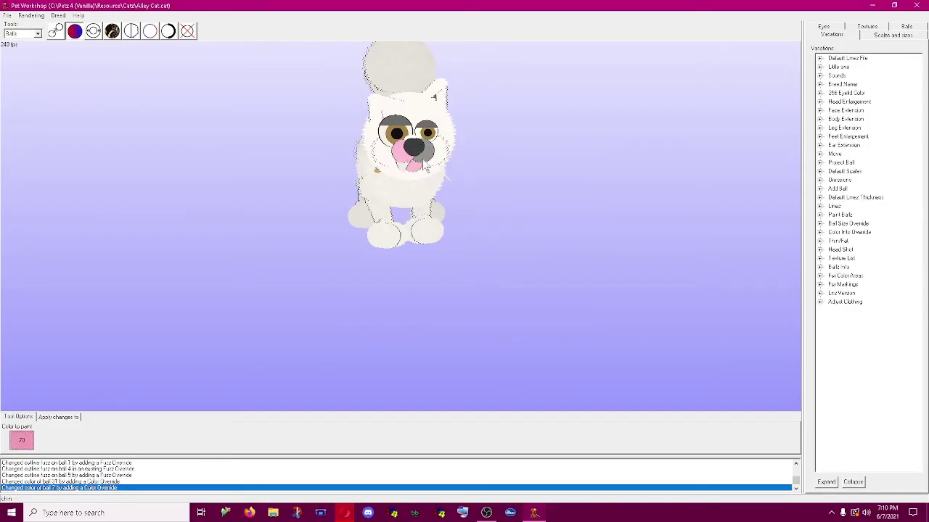
click(427, 164)
- Recolour the balls of both ears and the head with colour 70
click(441, 93)
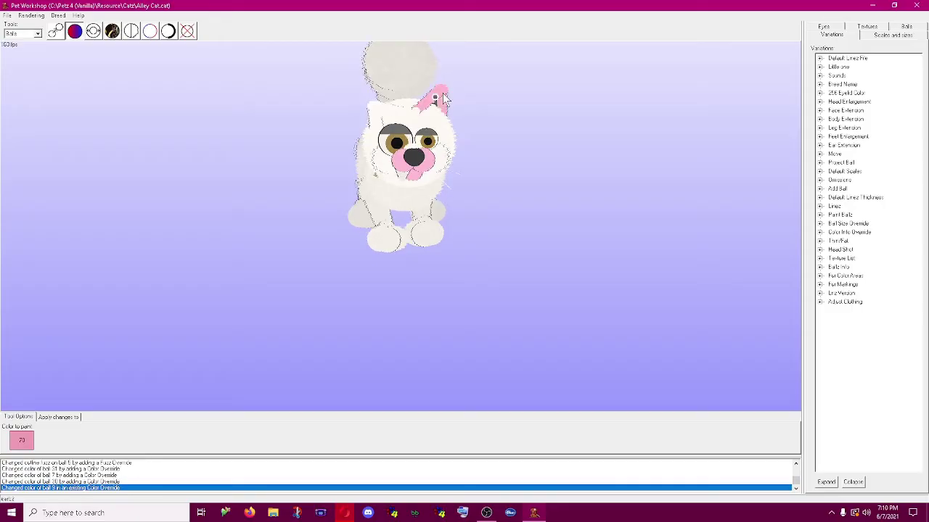
click(439, 99)
click(437, 102)
click(439, 102)
click(378, 114)
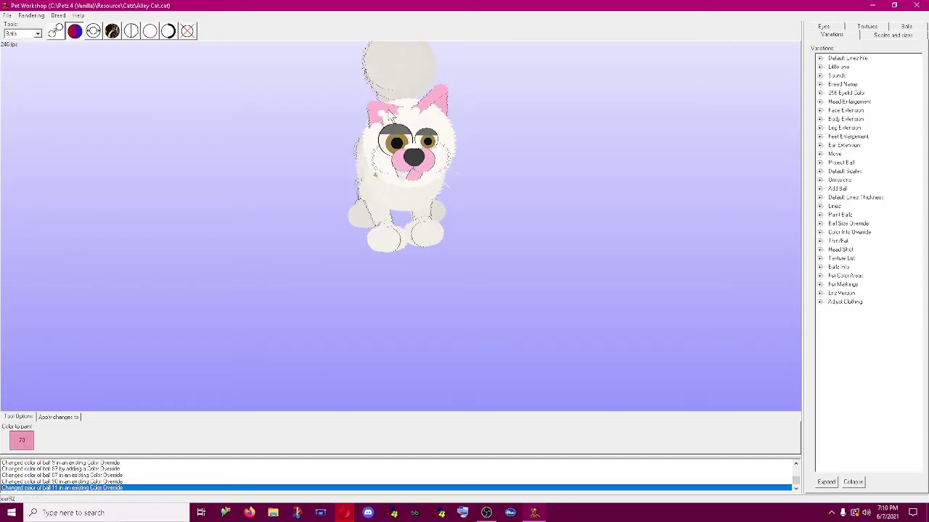
click(402, 113)
click(381, 131)
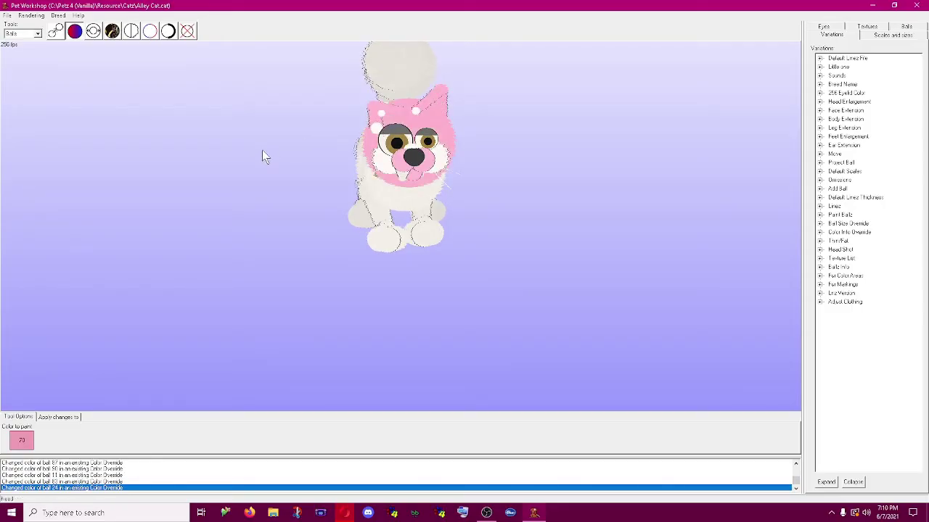
- Recolour the small white balls left around the cat's right ear with colour 70
click(375, 127)
click(381, 113)
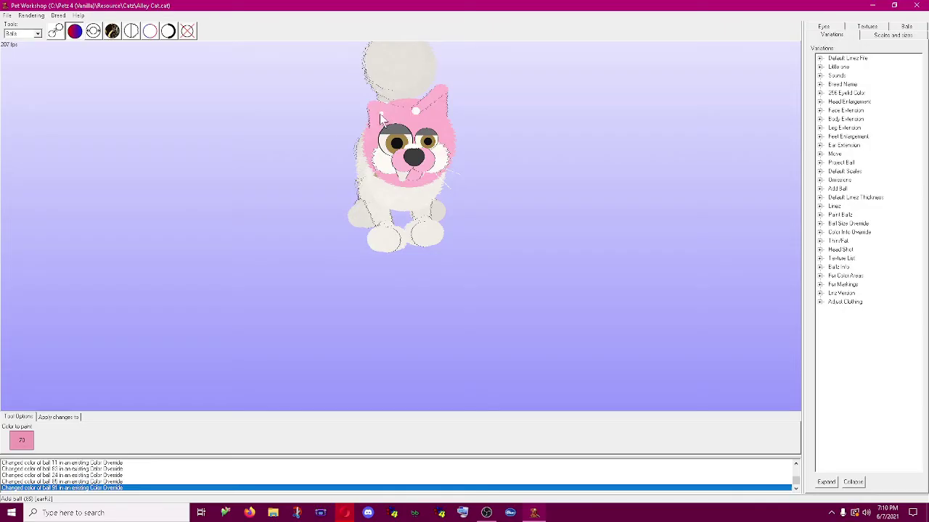
click(381, 114)
- Recolour the large balls of the puffy tail with colour 70
drag(189, 196, 217, 195)
click(353, 69)
click(331, 90)
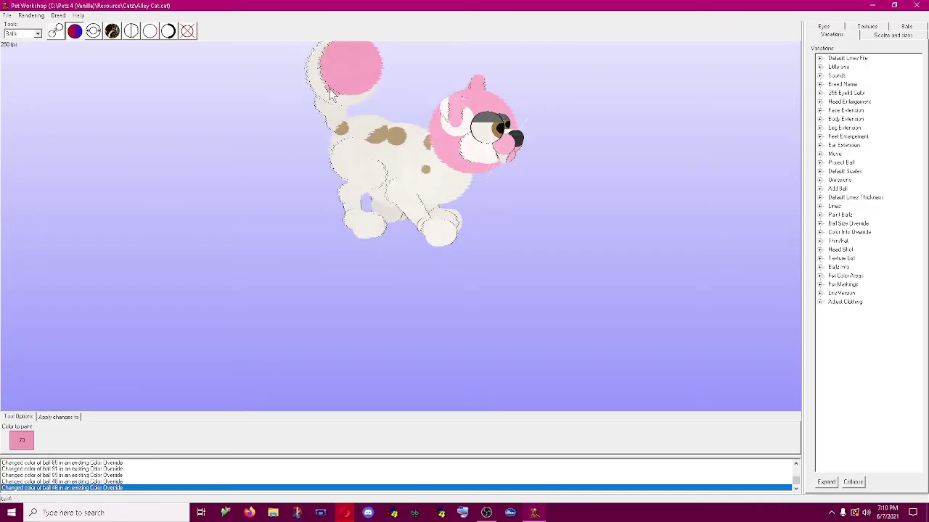
click(330, 95)
- Recolour the remaining white balls around the left ear and the left side of the head with colour 70
drag(307, 104, 307, 166)
click(411, 123)
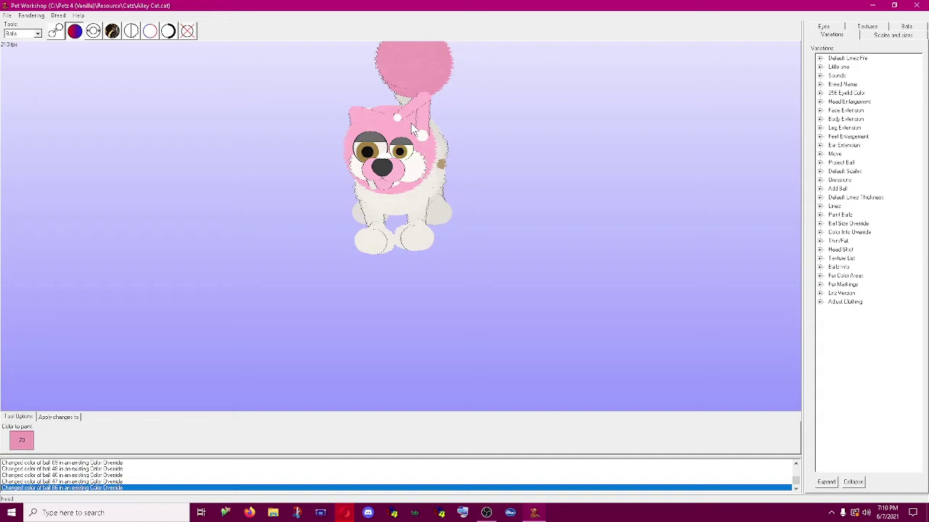
click(399, 119)
click(420, 133)
drag(519, 154, 475, 158)
click(348, 133)
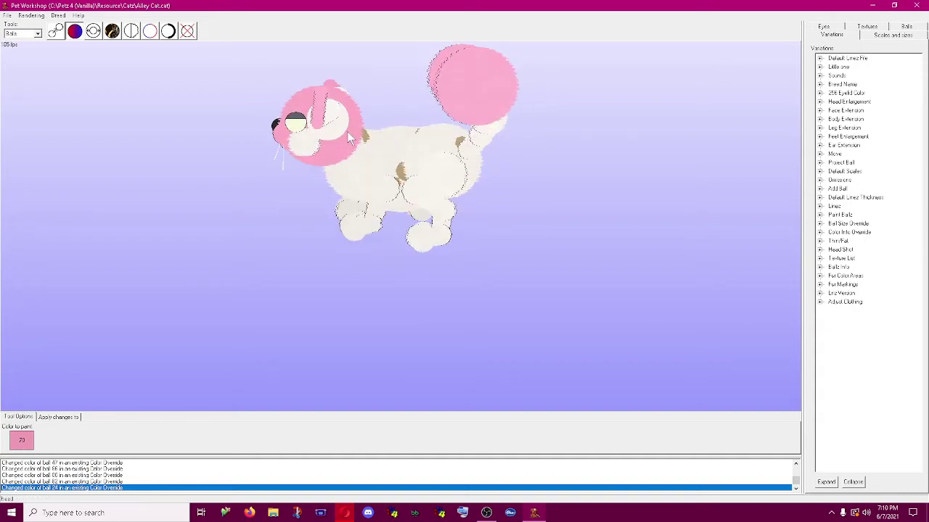
click(348, 137)
click(351, 98)
click(343, 90)
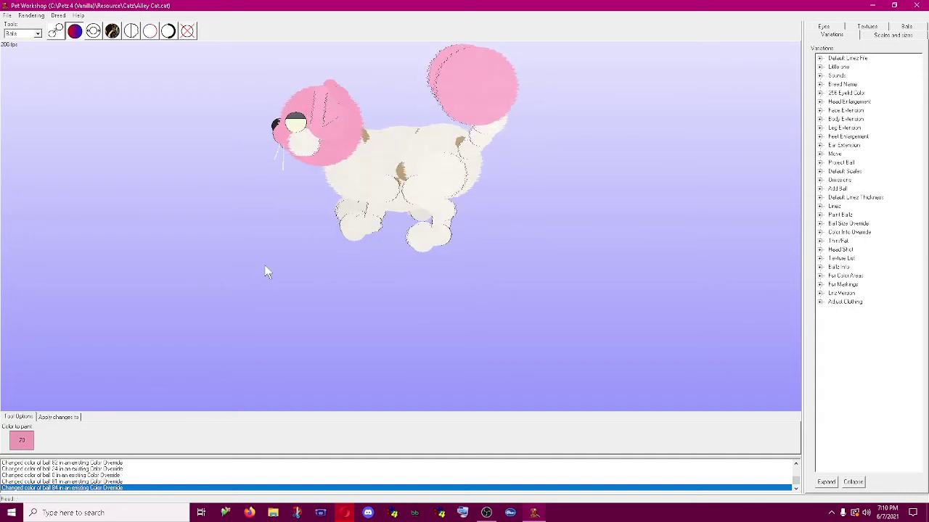
drag(264, 264, 309, 261)
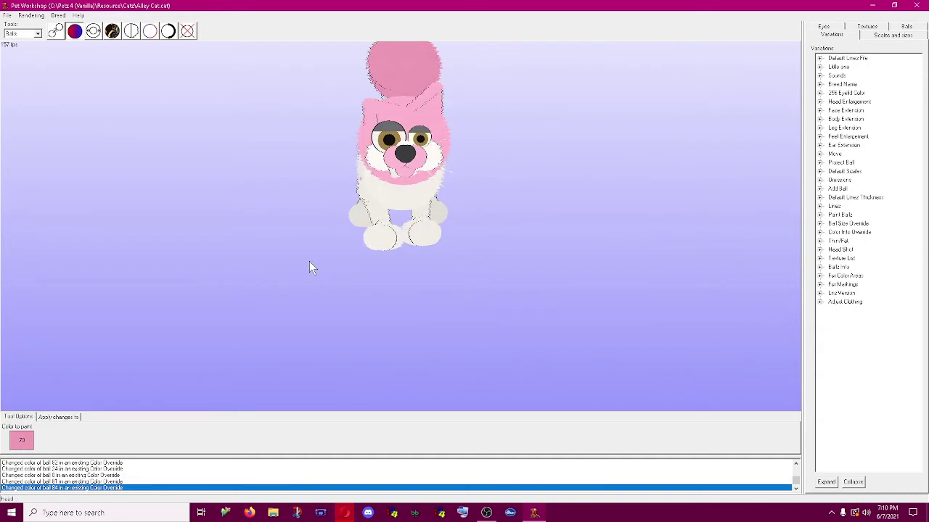
- Set the outline colour to 213 and apply it to the head and the left ear
click(131, 30)
click(149, 30)
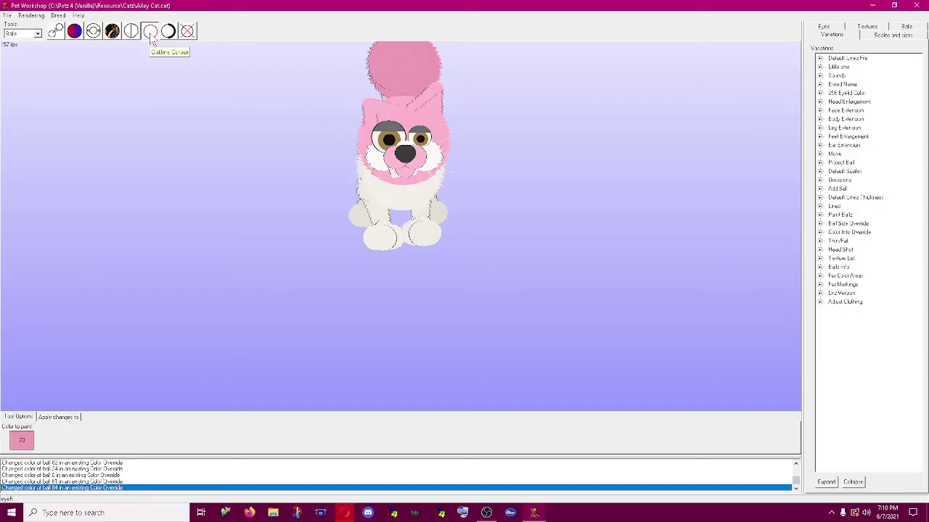
click(28, 442)
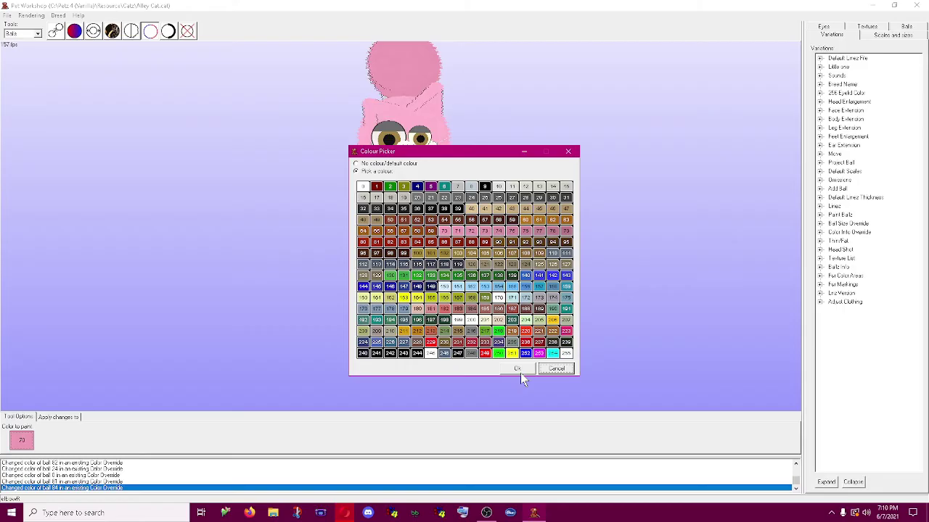
click(502, 371)
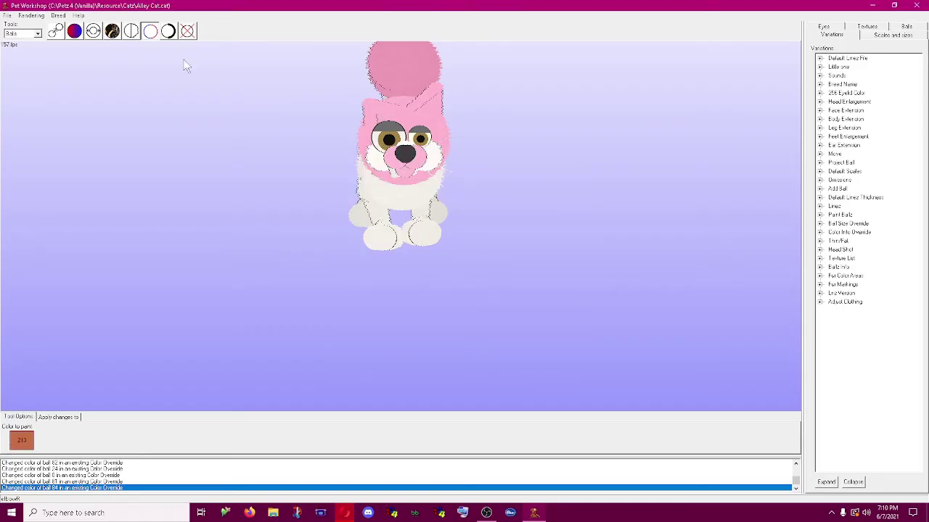
click(400, 101)
click(433, 97)
click(433, 93)
- Apply outline colour 213 to the large balls of the puffy tail
drag(433, 94, 390, 63)
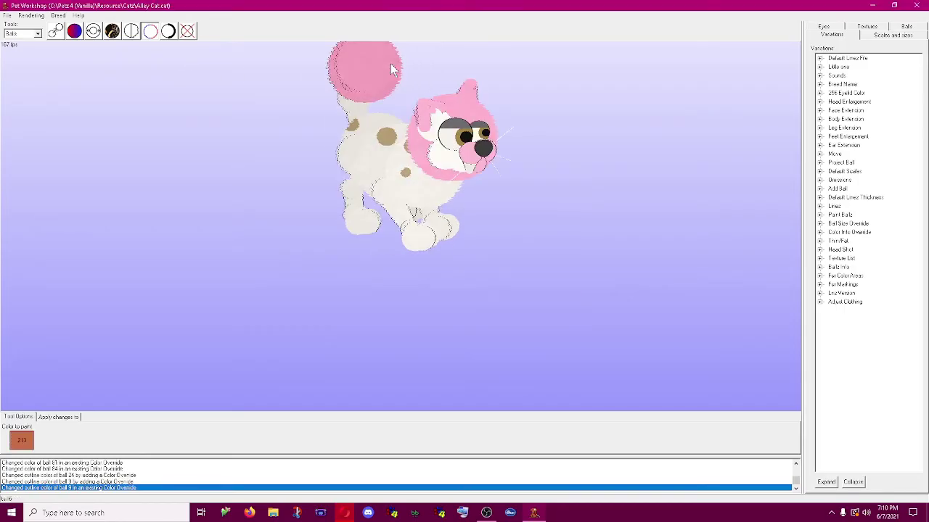
click(391, 63)
click(349, 86)
click(338, 89)
scroll(158, 222, up, 2)
drag(158, 222, 226, 222)
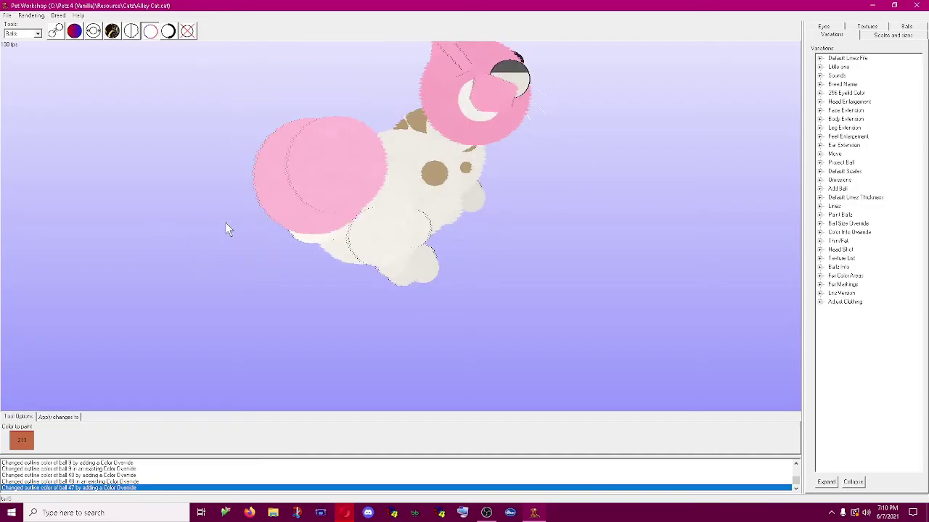
click(282, 181)
click(310, 171)
- Apply outline colour 213 to the upper leg balls on the cat's right side and to its belly
click(446, 202)
click(446, 202)
click(414, 233)
click(419, 230)
click(419, 230)
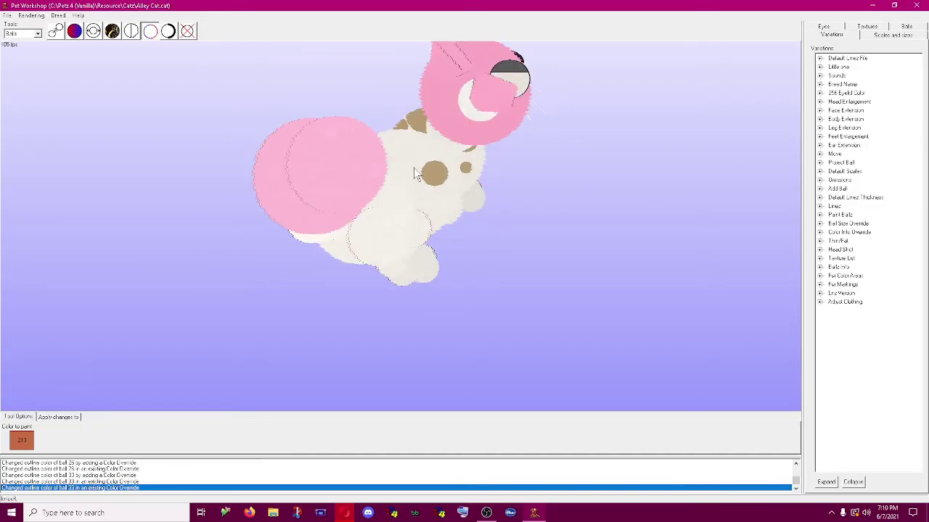
click(414, 169)
- Apply outline colour 213 to the left haunch, belly, left shoulder and left cheek
drag(276, 293, 473, 103)
click(464, 131)
click(439, 153)
click(439, 153)
click(412, 155)
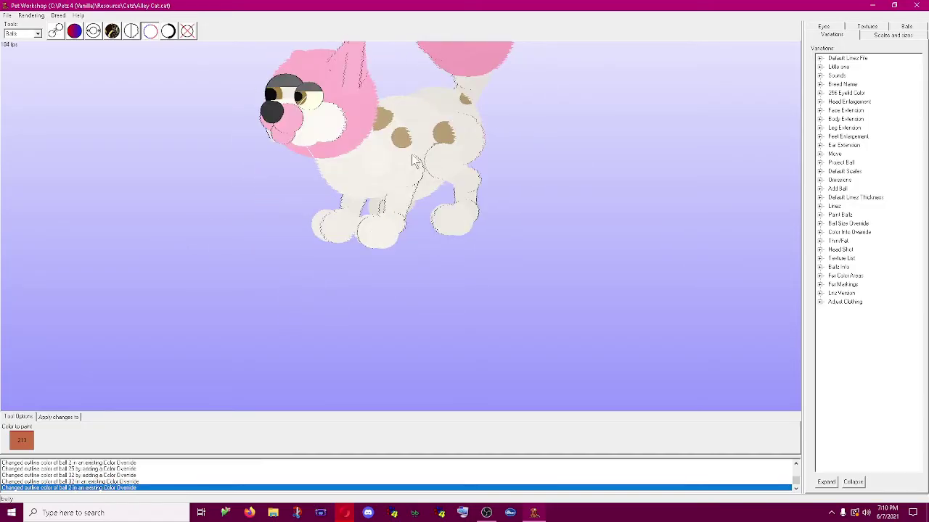
right_click(414, 161)
right_click(346, 131)
right_click(307, 138)
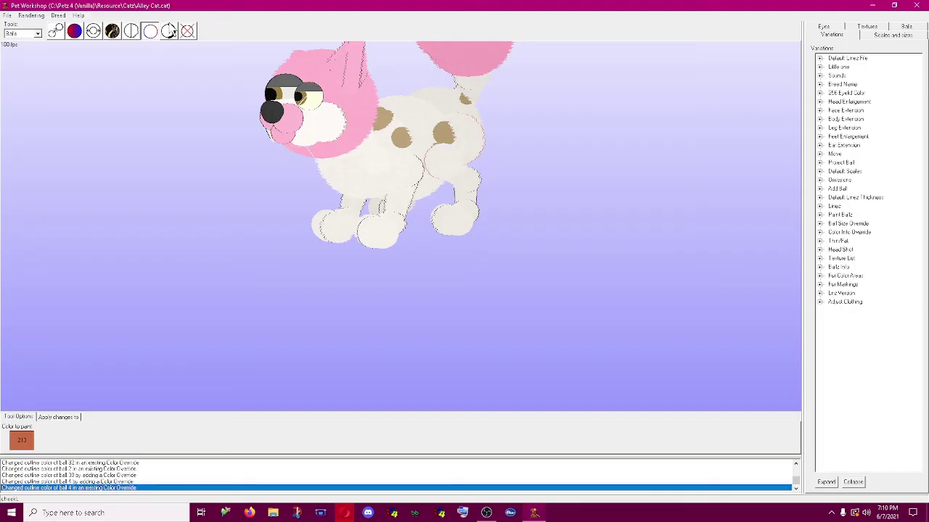
- Try a thicker both-sides outline on the head and set its thickness back to 1
click(169, 31)
click(97, 428)
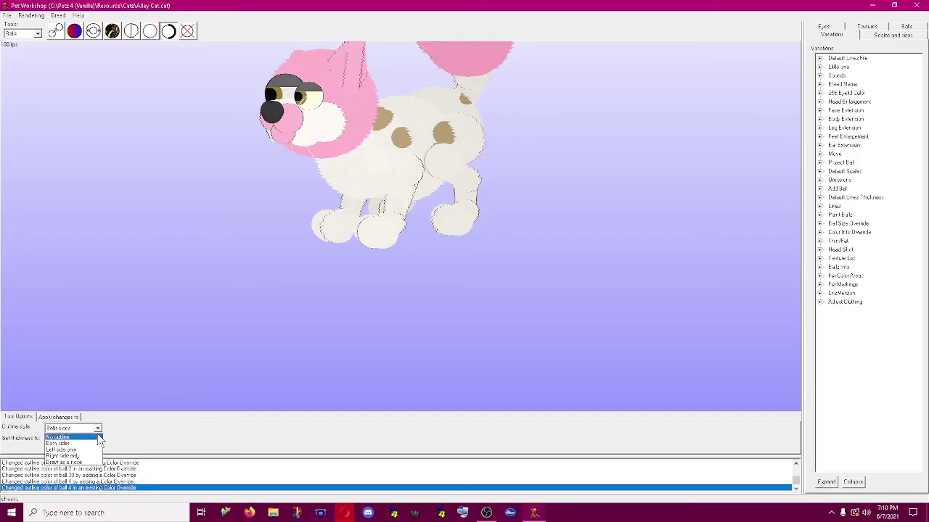
click(97, 438)
drag(72, 283, 124, 267)
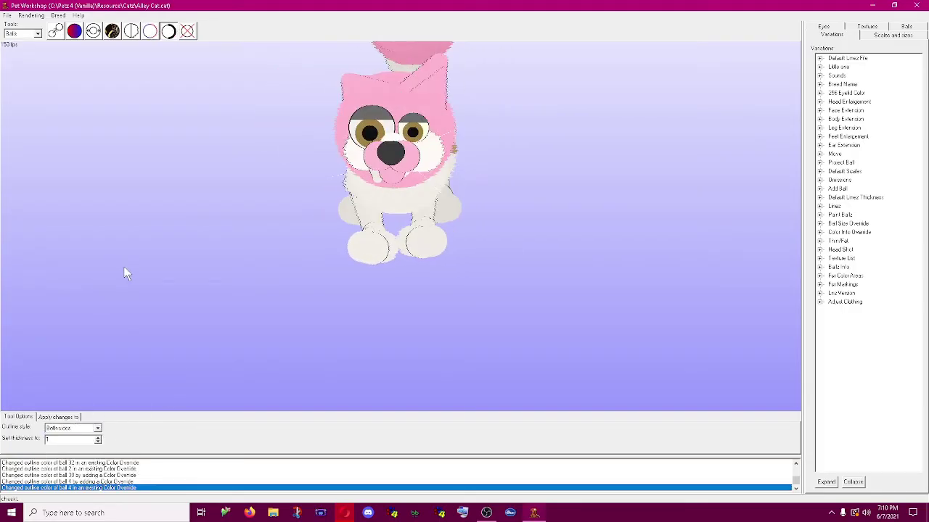
click(98, 438)
click(444, 137)
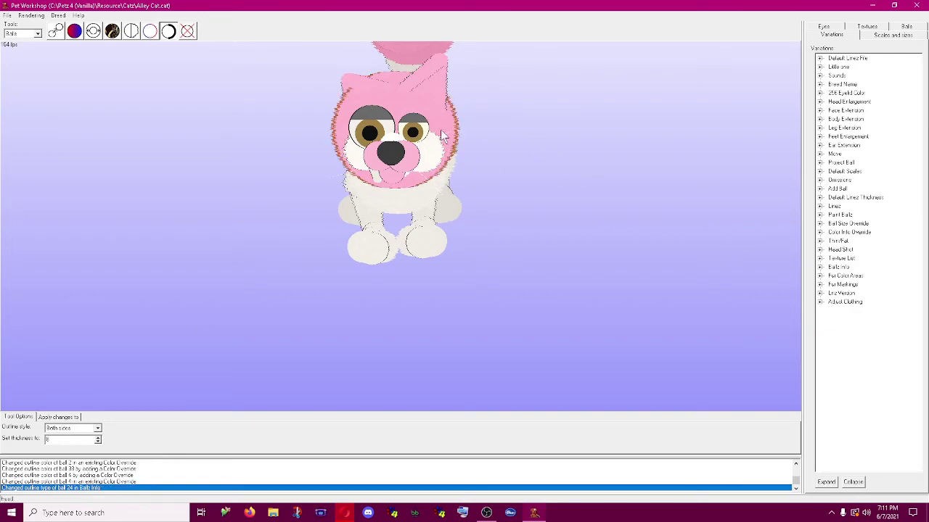
drag(212, 265, 232, 265)
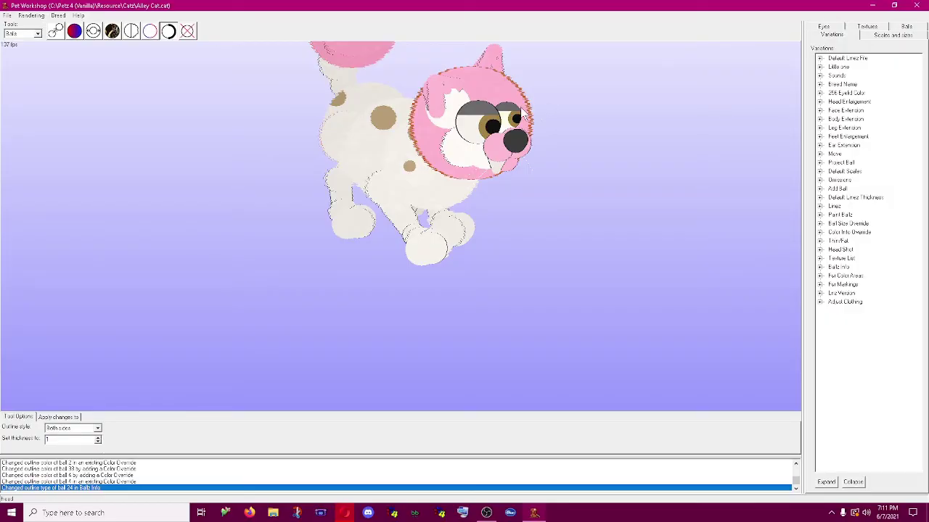
drag(434, 145, 633, 283)
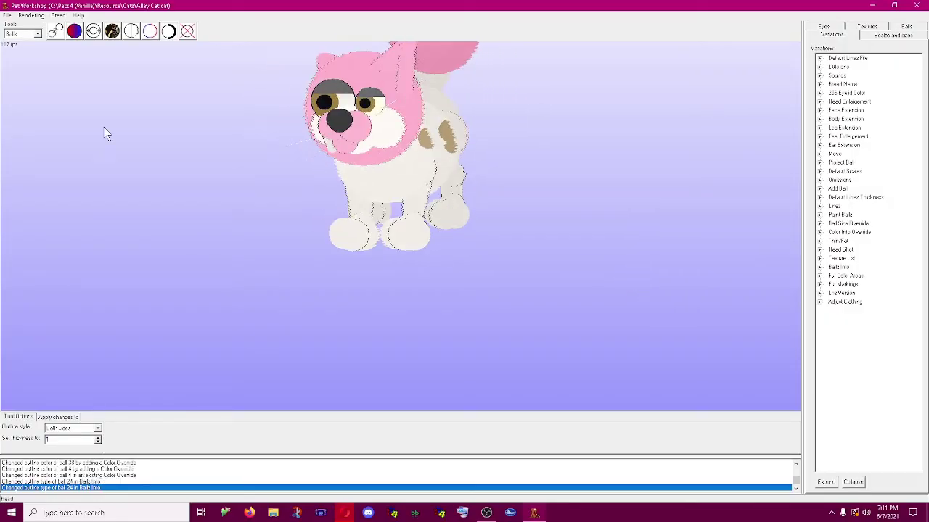
- Omit the three small tail balls between the body and the puffy pink end of the tail
click(190, 29)
drag(161, 135, 713, 323)
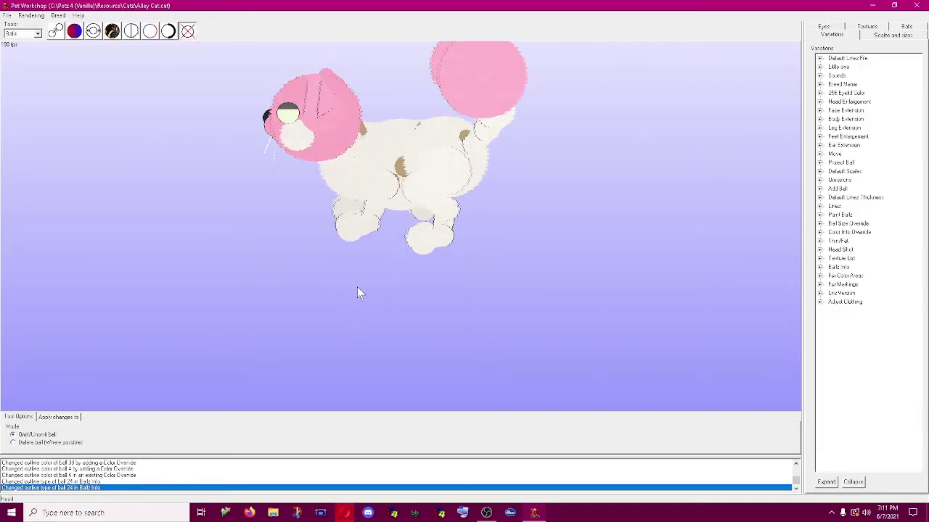
click(479, 151)
click(492, 139)
click(504, 125)
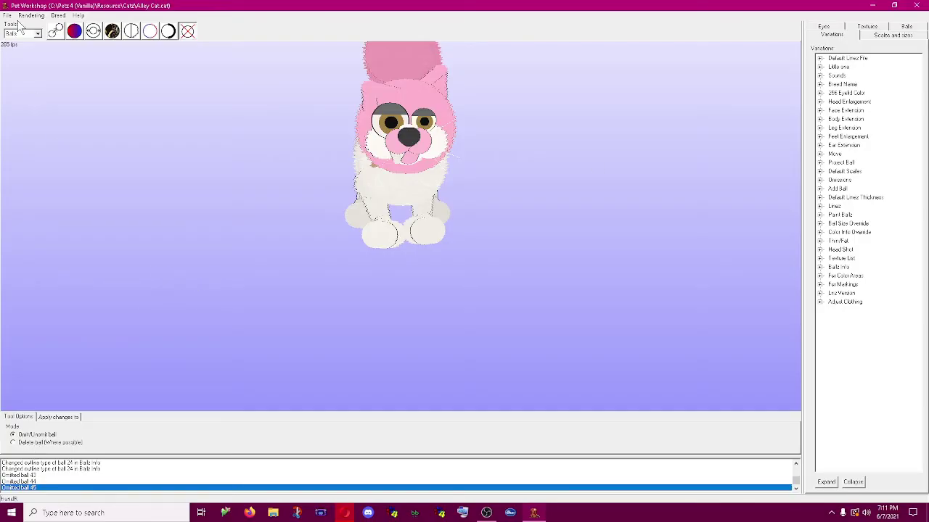
- Switch to the paintball tools and isolate the belly and chest balls to check their brown spots
click(38, 35)
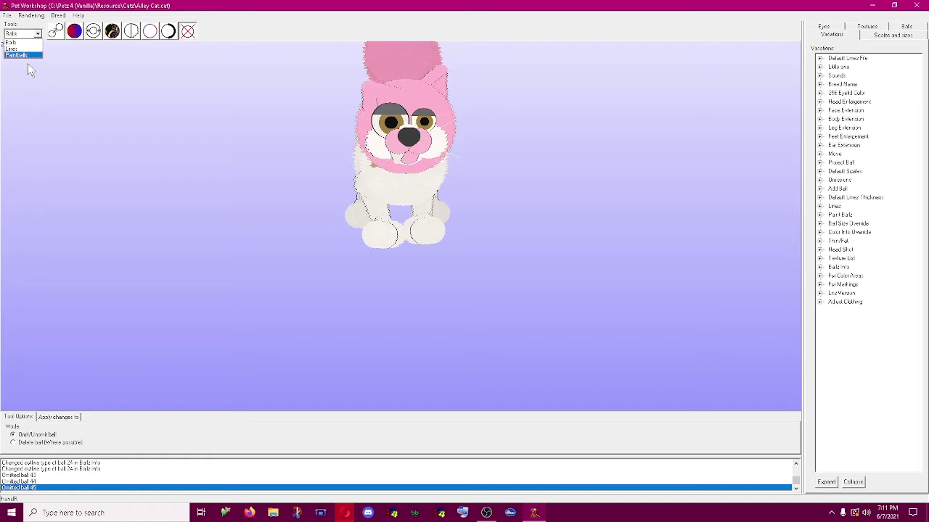
click(17, 55)
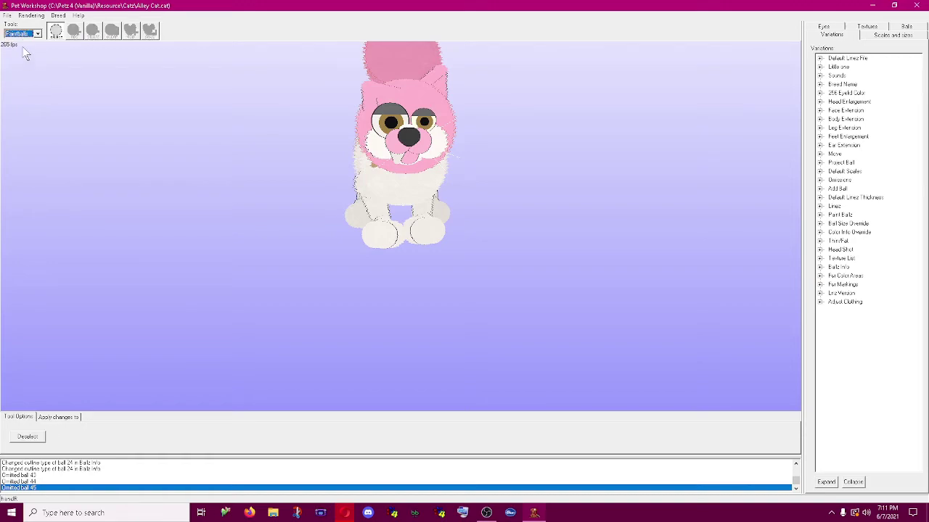
drag(120, 166, 247, 193)
click(395, 139)
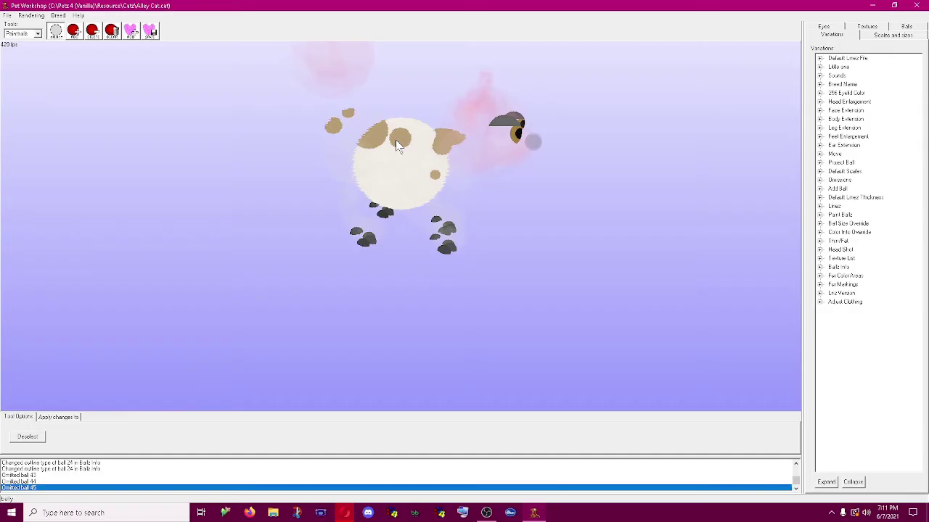
click(350, 138)
click(432, 146)
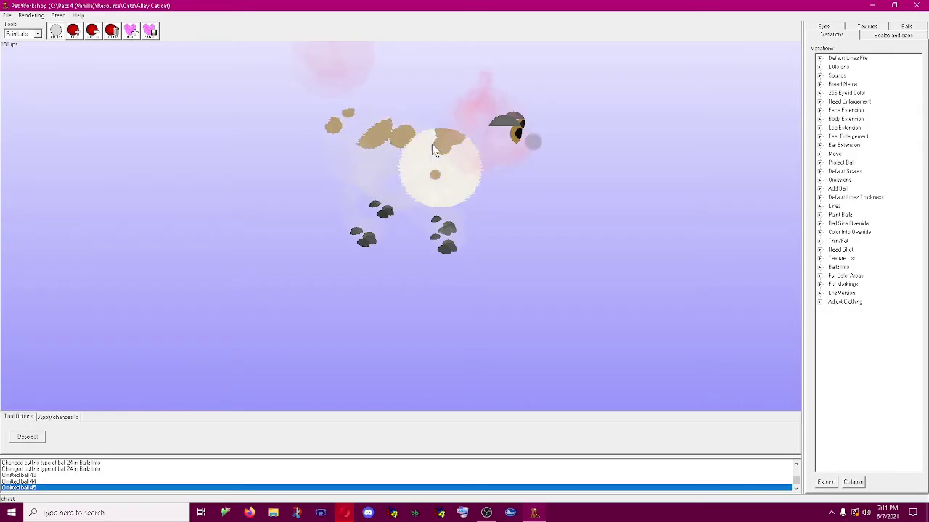
- Select the butt ball and delete its brown paintballs one by one
click(383, 135)
drag(309, 272, 334, 268)
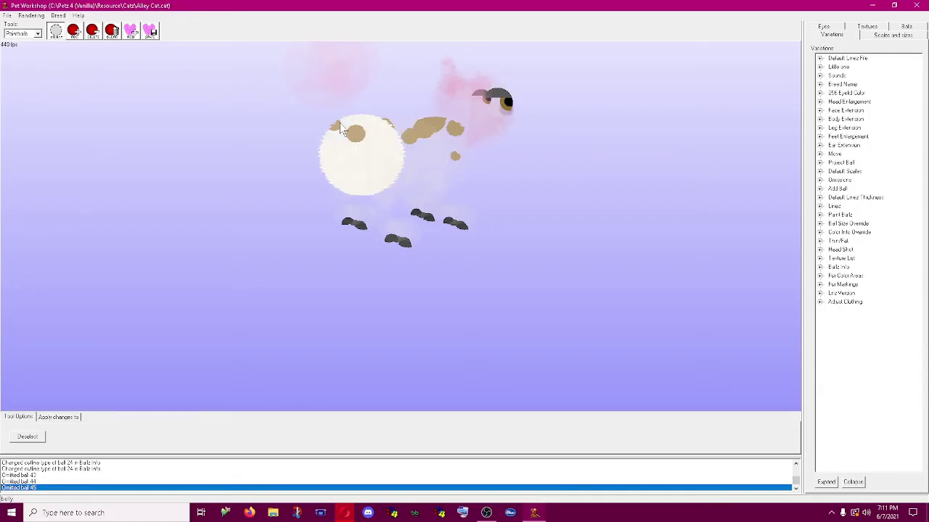
click(407, 132)
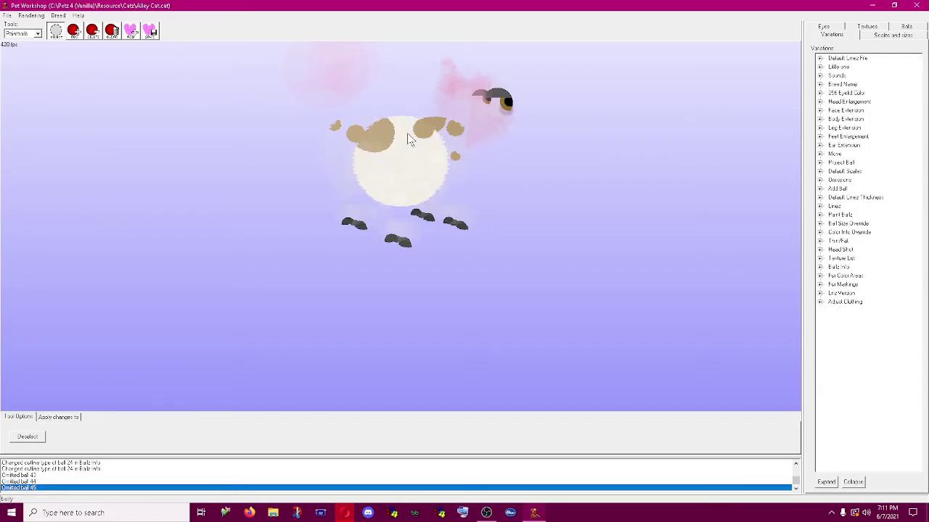
click(355, 136)
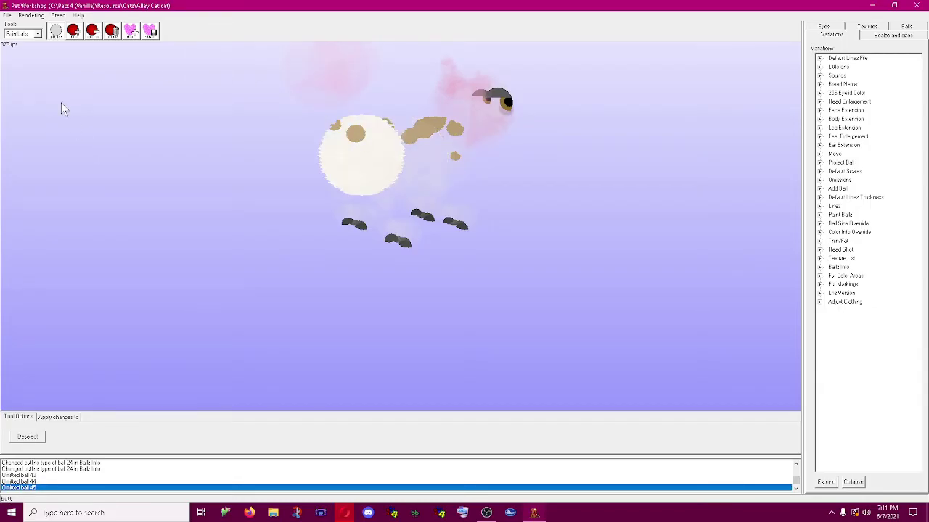
click(92, 32)
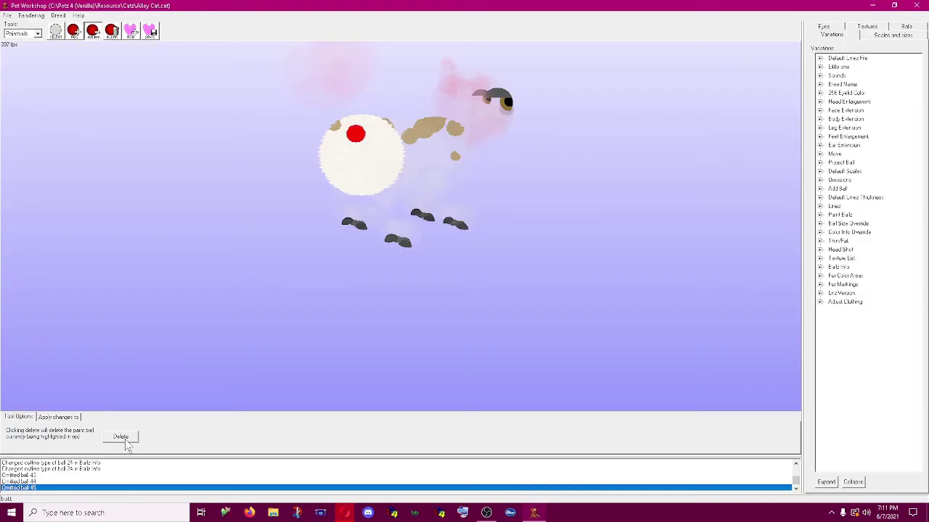
click(121, 437)
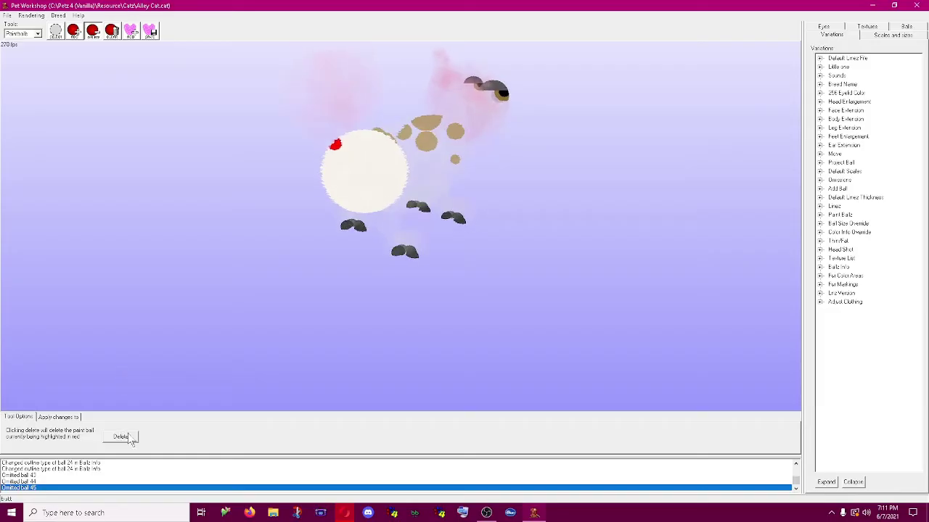
click(120, 437)
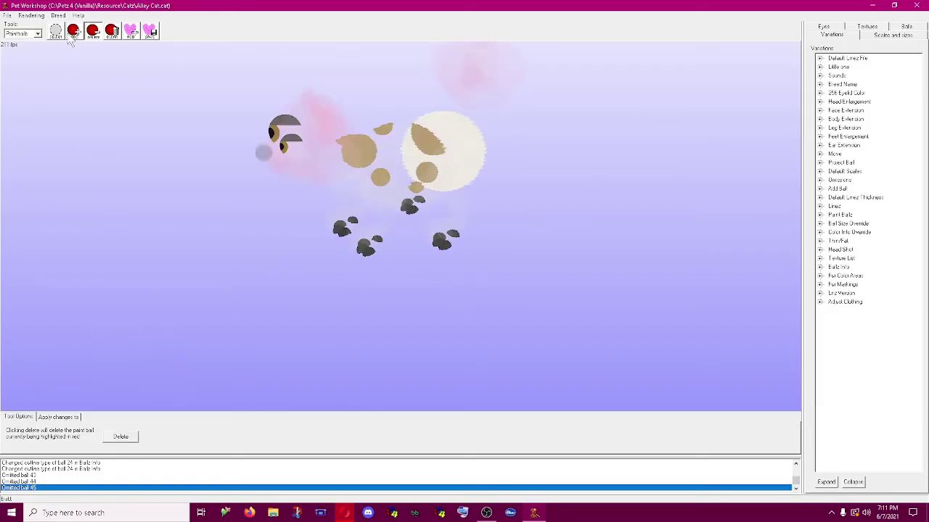
- Select the belly ball and delete its brown paintballs
click(93, 30)
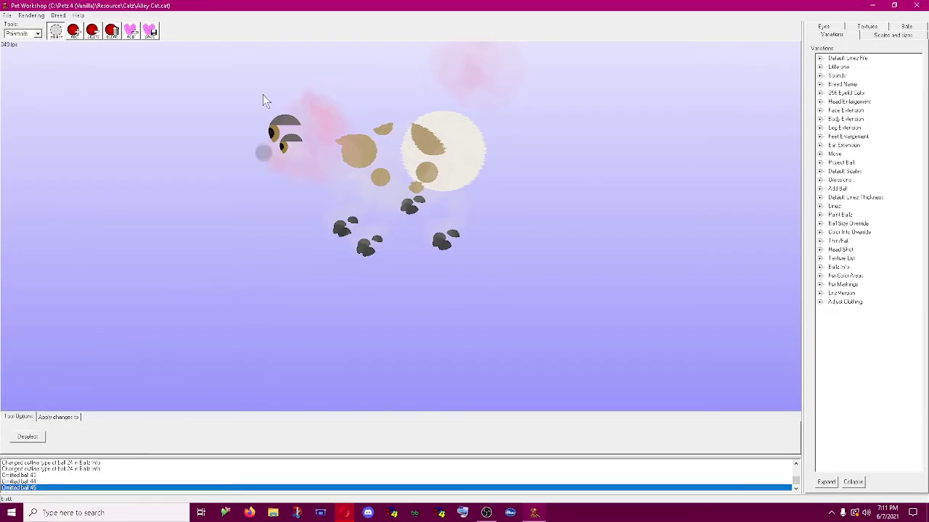
click(88, 33)
click(125, 442)
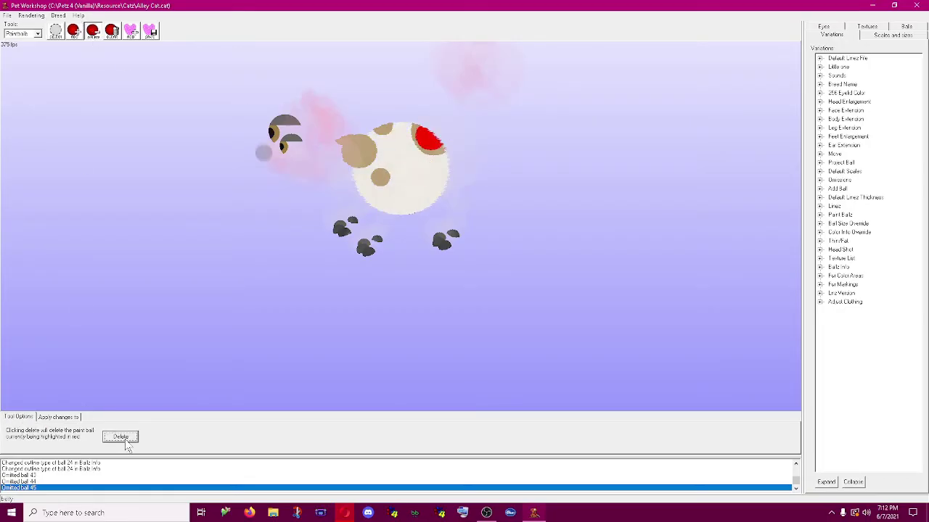
click(126, 442)
click(125, 442)
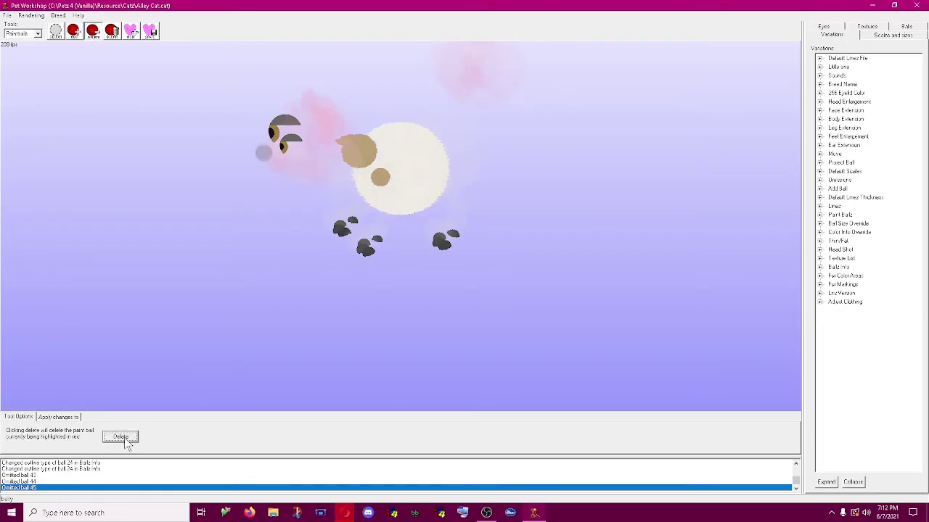
- Select the chest ball and clear all of its paintballs at once
click(58, 31)
click(112, 30)
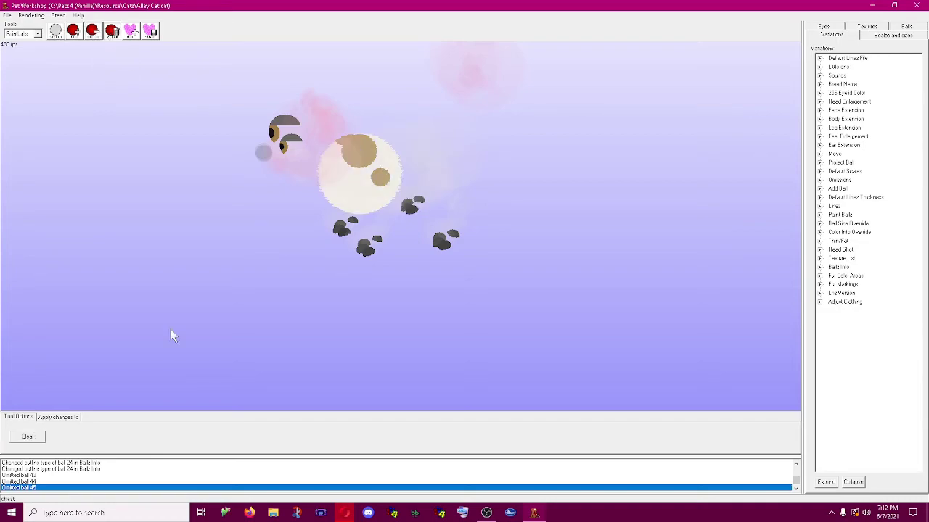
click(28, 436)
click(423, 280)
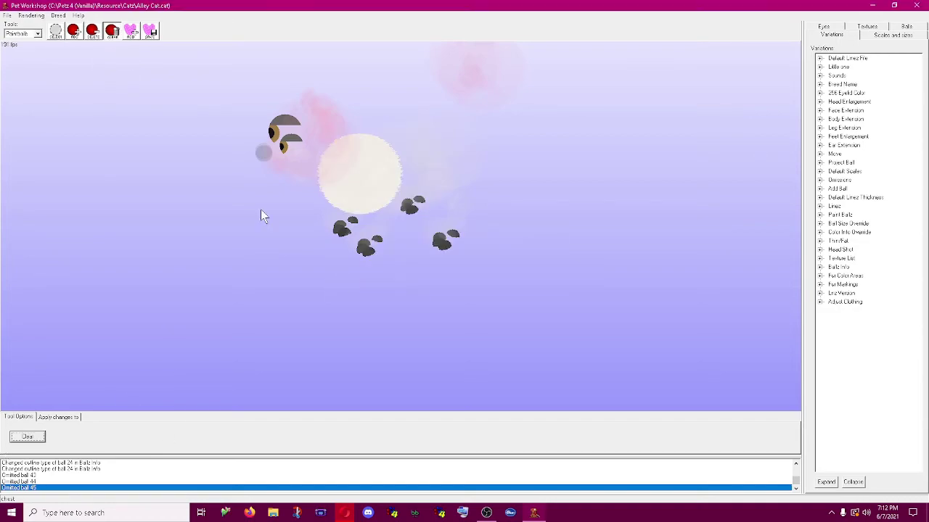
- Delete the leftover brown paintball from the right shoulder and check the whole cat with the ball tools
click(29, 33)
click(22, 44)
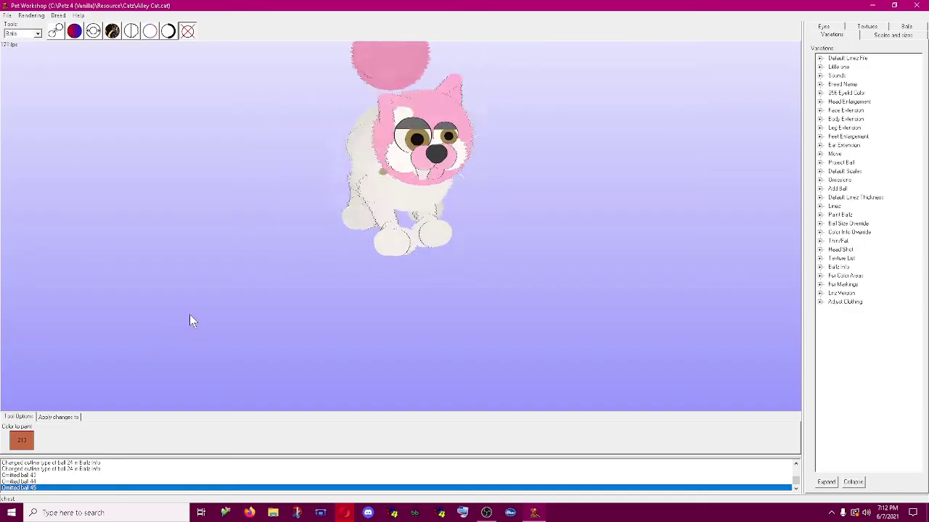
click(33, 33)
click(26, 55)
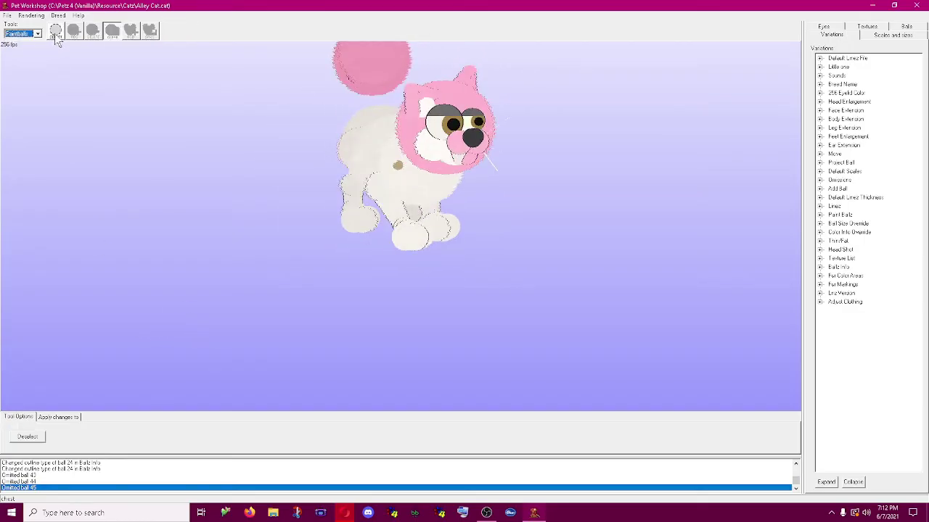
click(398, 172)
click(92, 30)
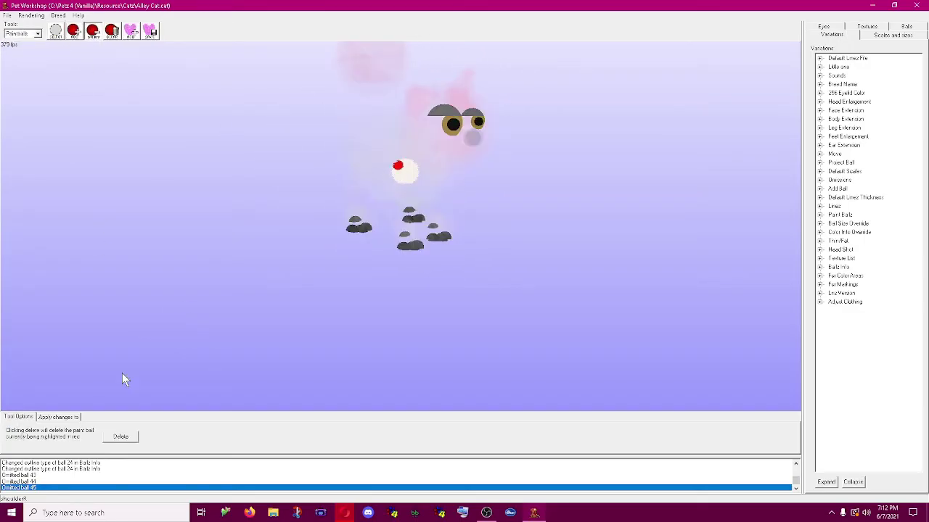
click(109, 437)
click(21, 33)
click(20, 48)
click(21, 34)
click(20, 42)
click(22, 34)
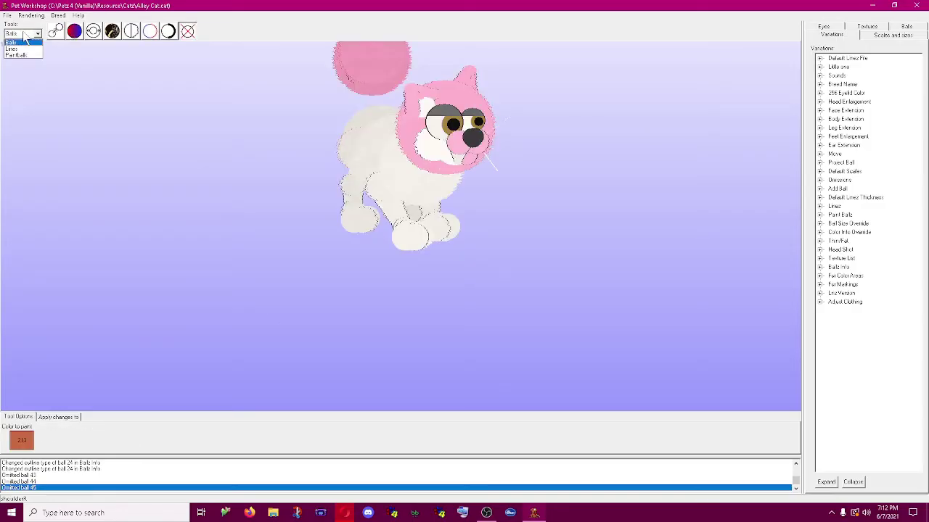
- Begin adding a paintball to the belly ball and choose blue colour 140 for it
click(29, 60)
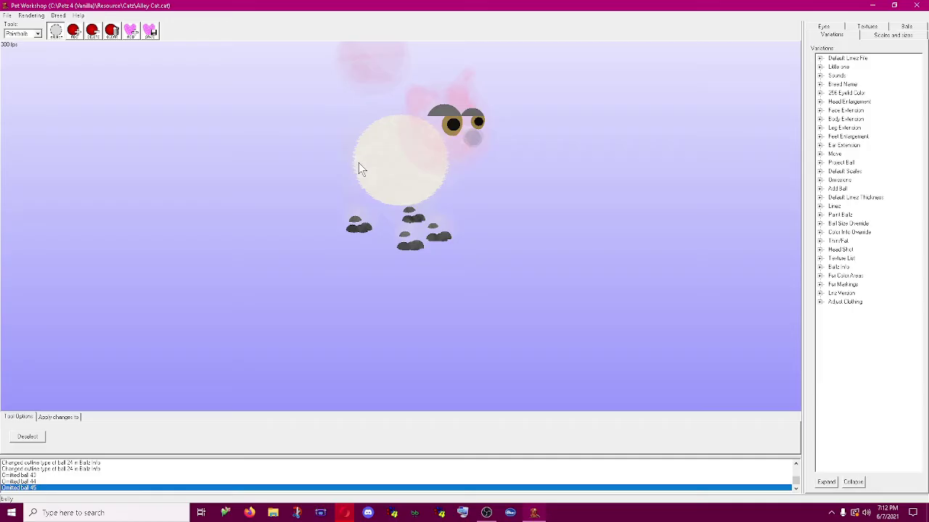
click(73, 31)
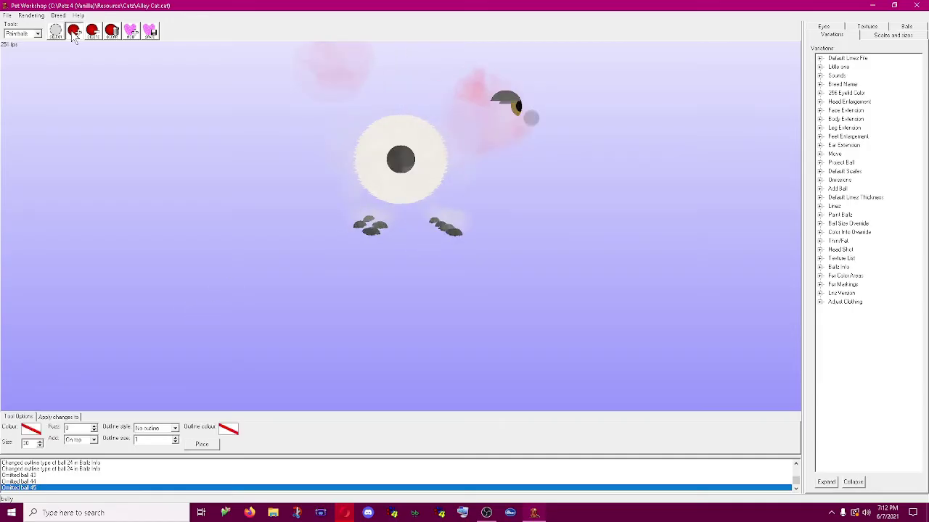
click(29, 431)
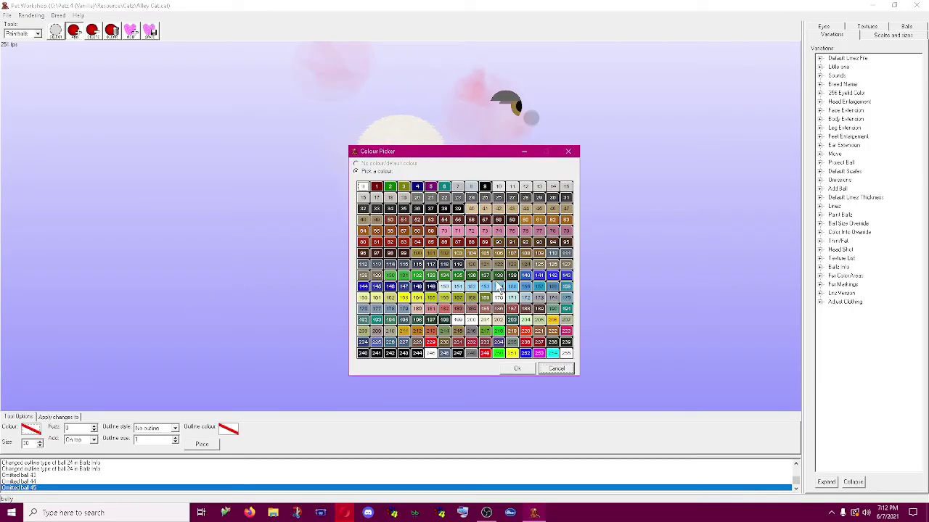
click(526, 276)
click(515, 369)
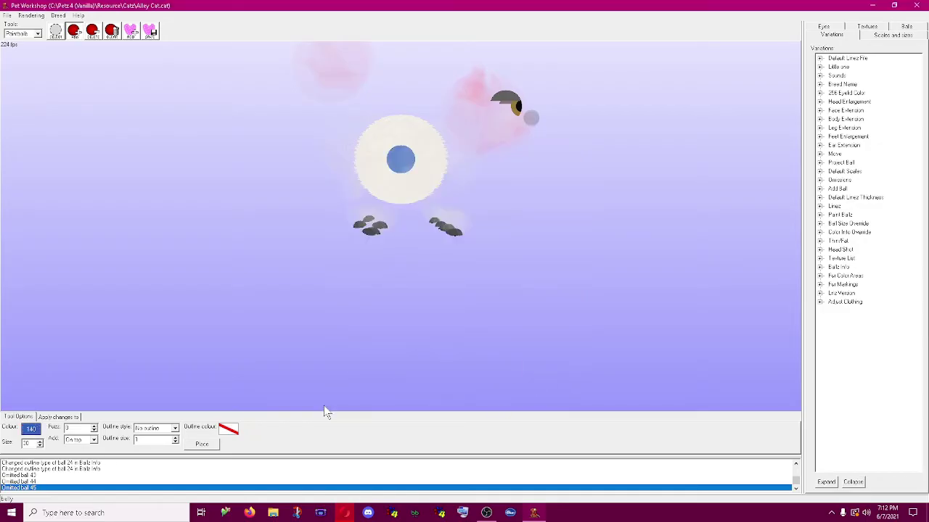
- Try several sizes for the blue belly paintball and set its size to 34
click(40, 446)
click(40, 441)
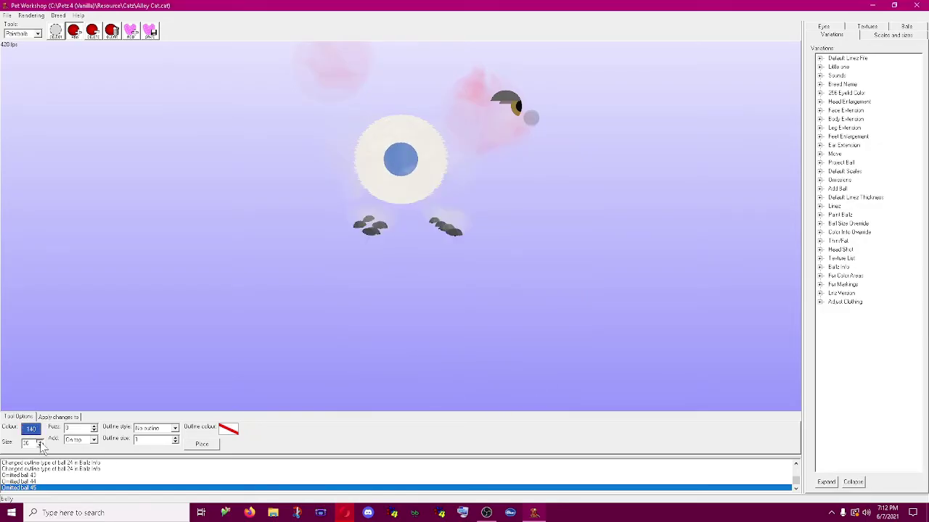
click(40, 441)
key(BackSpace)
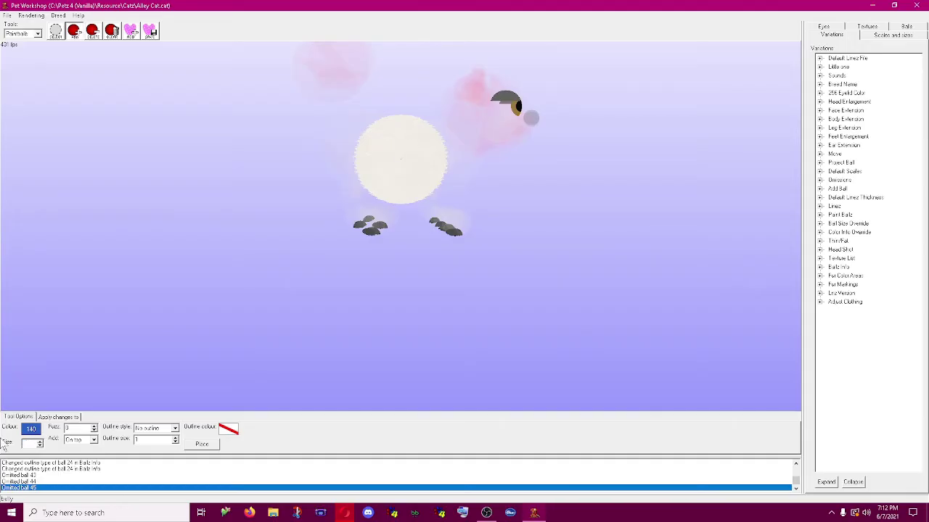
text(80)
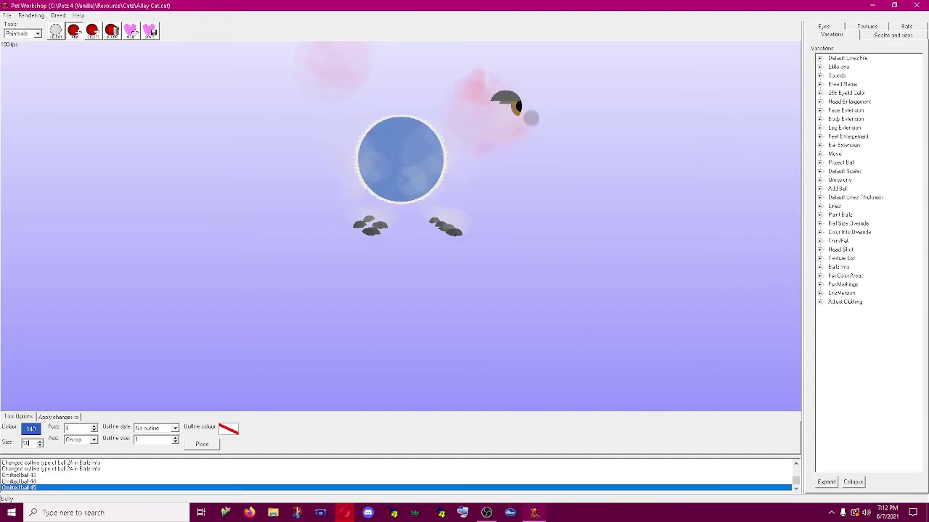
key(BackSpace)
text(5)
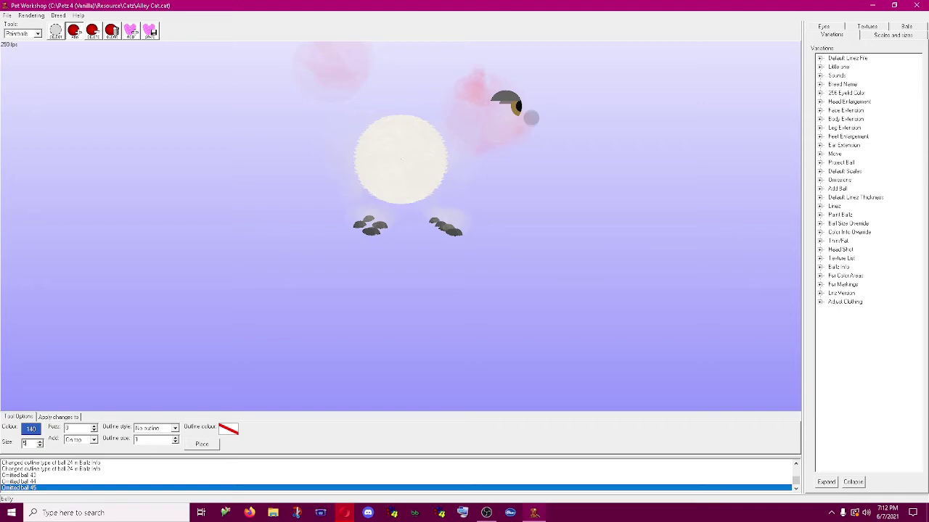
text(00)
key(BackSpace)
key(BackSpace)
text(24)
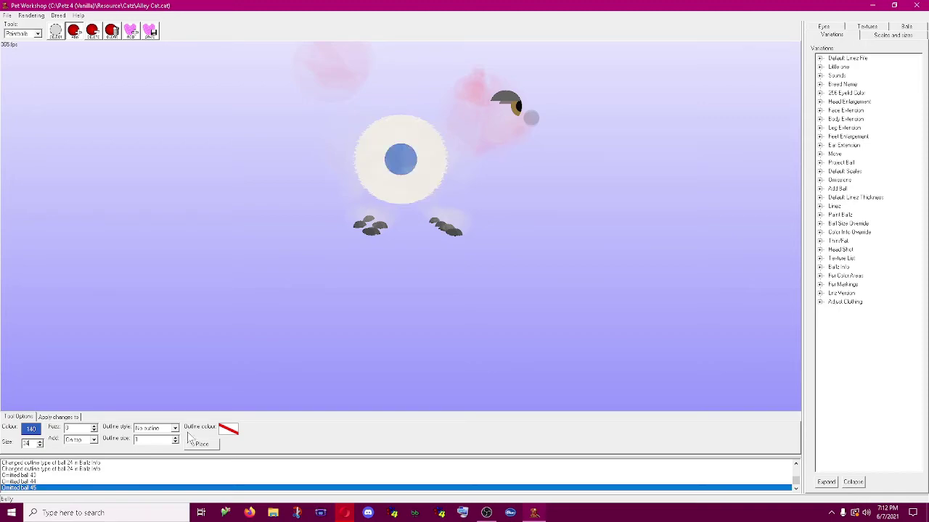
- Increase the paintball's fuzz and place two blue spots at different spots on the belly
click(93, 427)
click(92, 427)
click(93, 426)
click(93, 427)
click(93, 427)
click(205, 445)
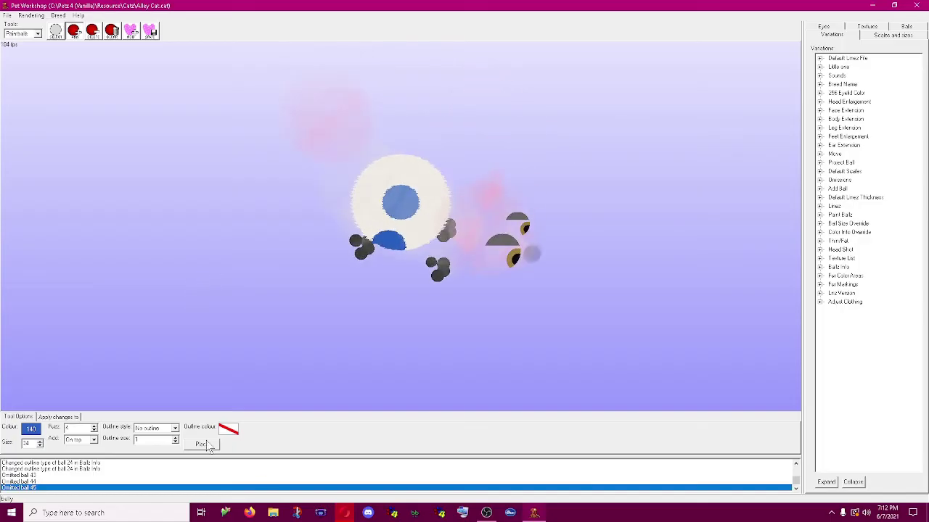
- Place a green paintball of colour 130 and size 24 on top of a blue belly spot
click(31, 429)
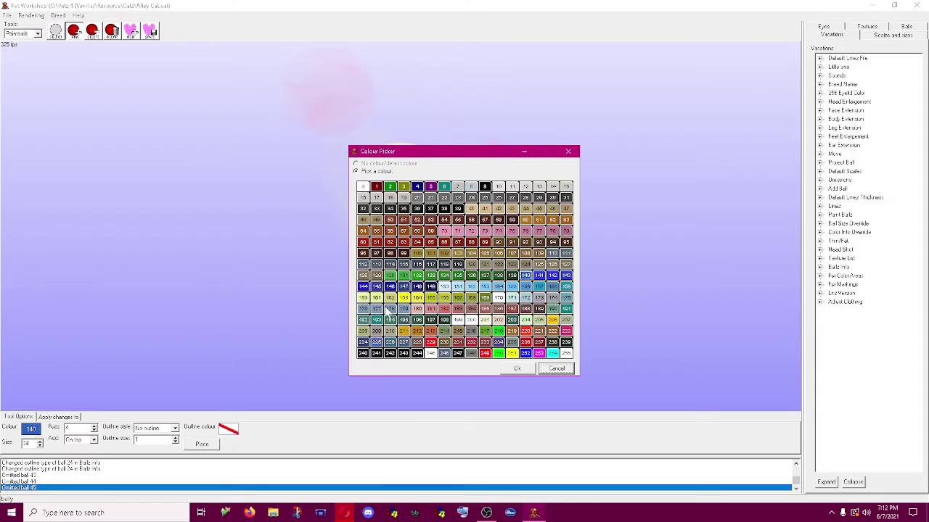
click(390, 276)
click(512, 369)
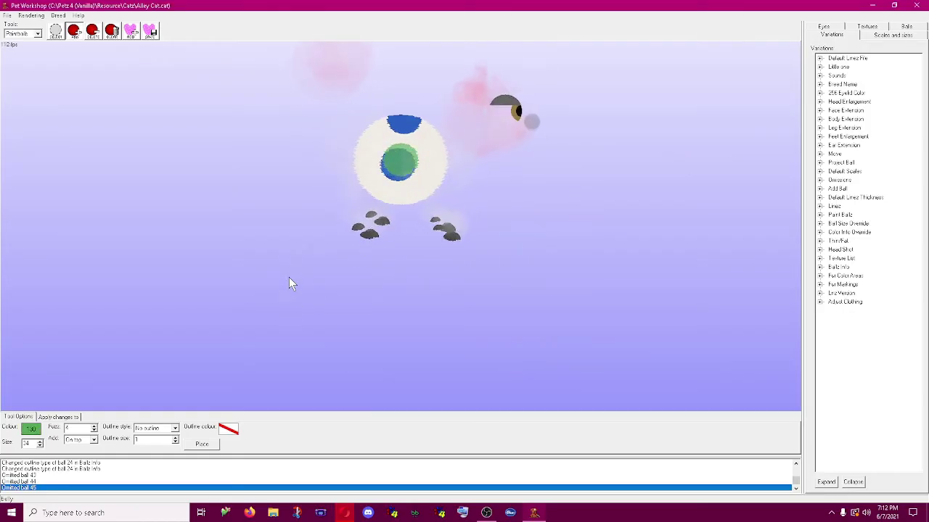
click(40, 446)
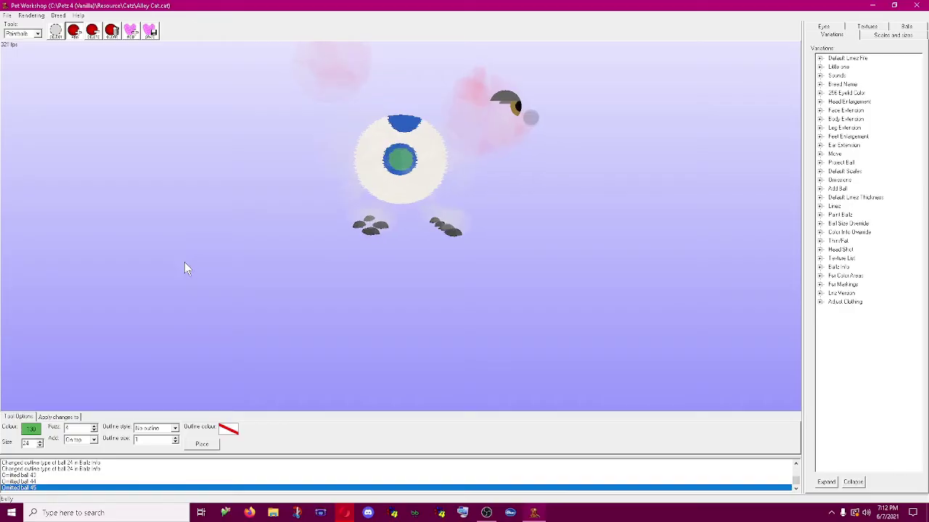
click(203, 445)
- Set the add order to underneath and place another green paintball partly beneath a blue belly spot
mouse_move(164, 301)
mouse_down()
mouse_move(173, 311)
mouse_move(111, 405)
mouse_up()
click(80, 439)
click(78, 455)
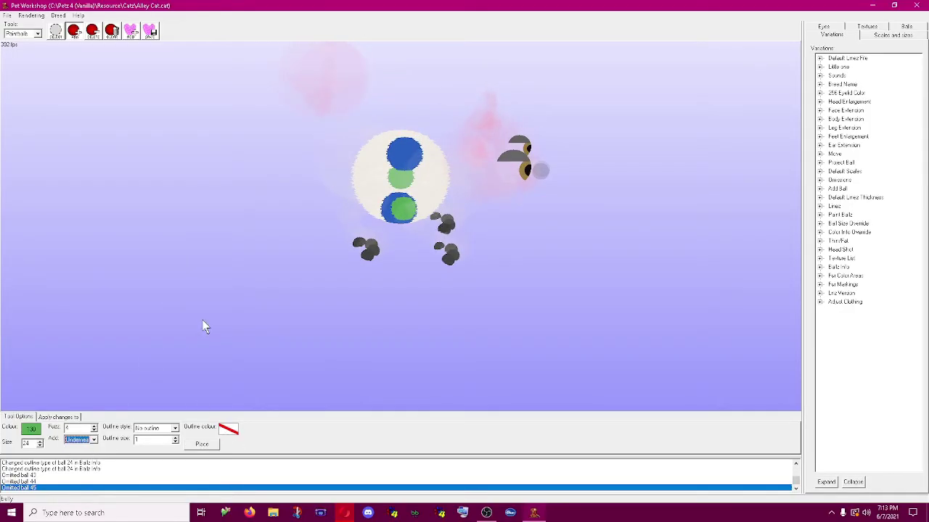
click(215, 444)
- Give the next green paintball a both-sides outline in dark blue colour 149
click(175, 428)
click(152, 455)
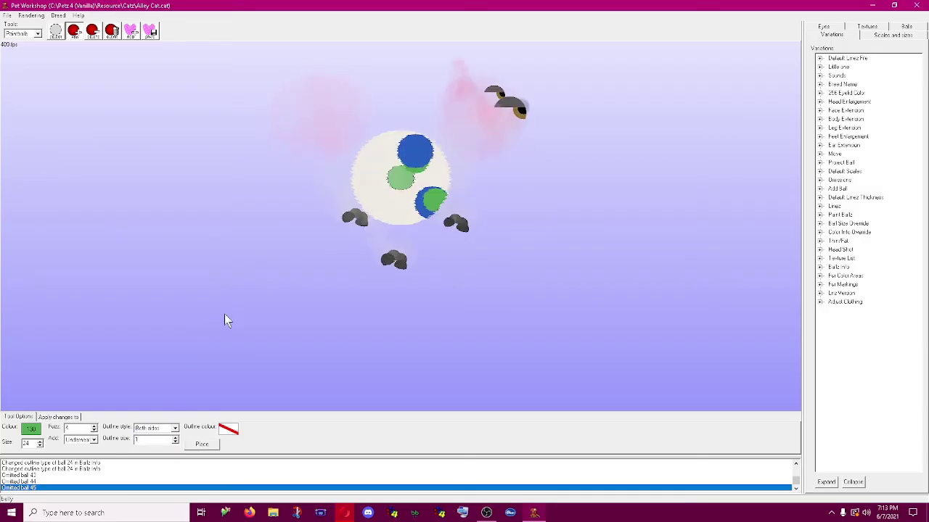
click(228, 429)
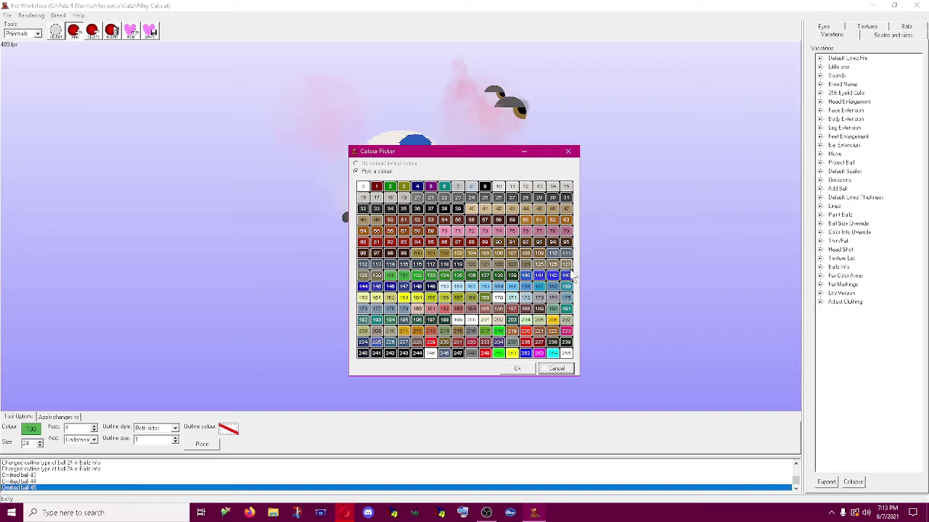
click(431, 286)
click(514, 369)
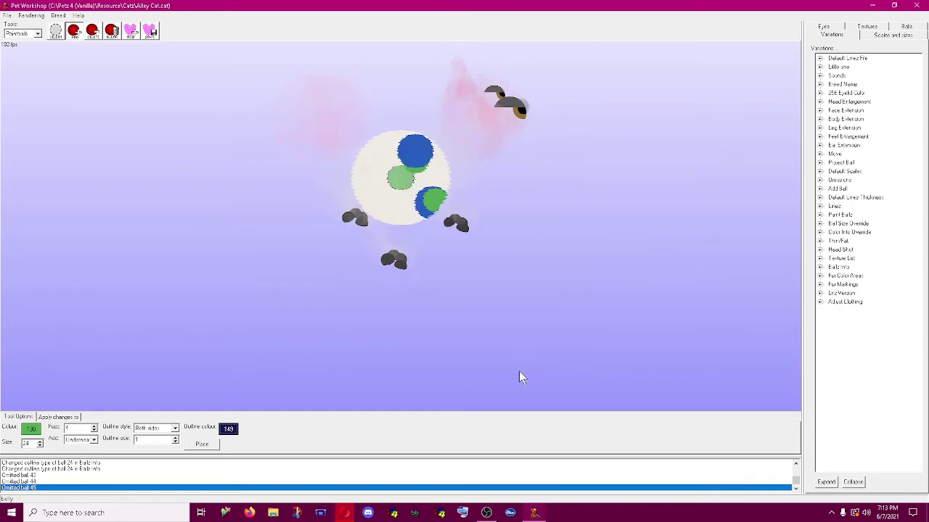
- Enlarge the outlined green paintball, thicken its outline and place it on the belly
click(40, 441)
click(40, 441)
click(40, 441)
click(40, 441)
click(40, 441)
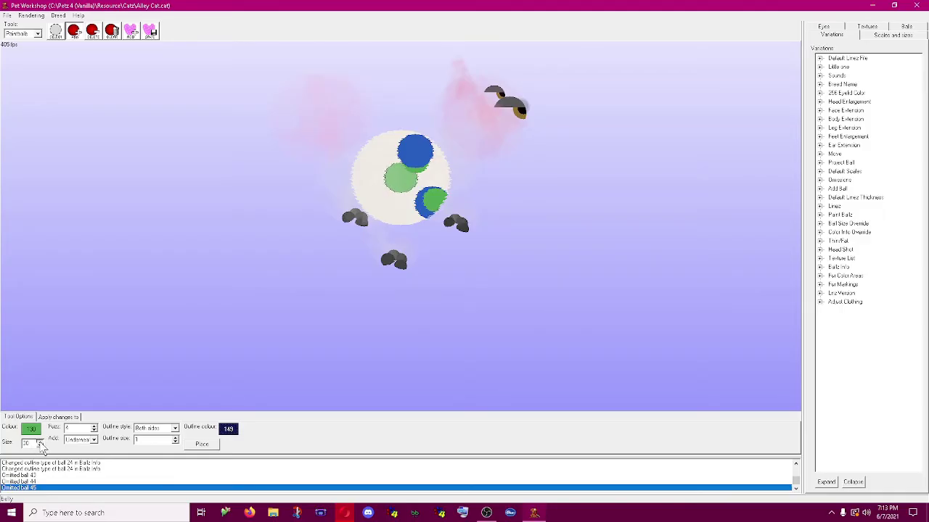
click(39, 442)
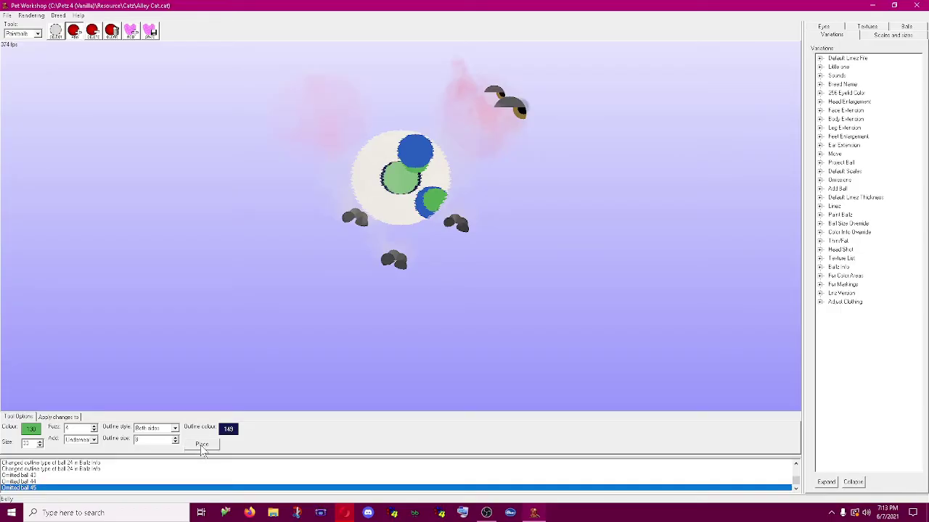
click(201, 444)
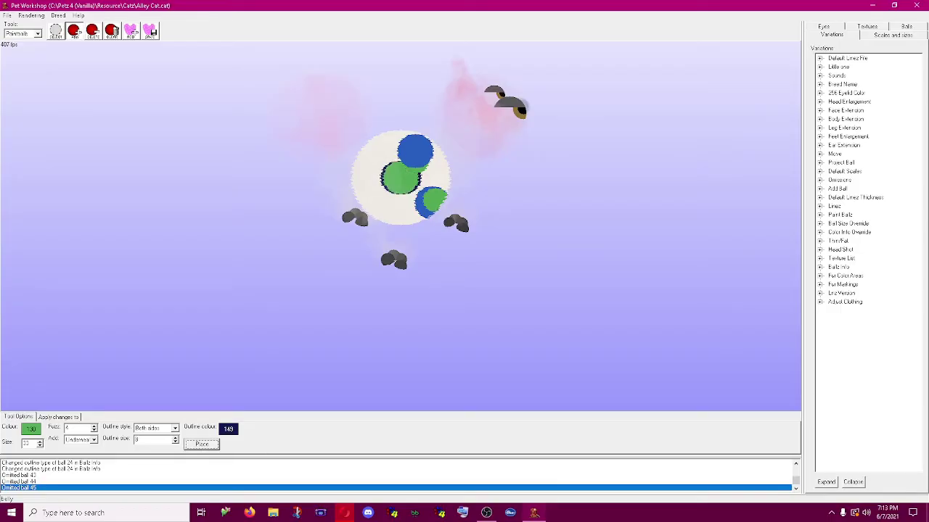
- Thicken the front and hind leg lines on the side with the belly spots, increasing each by 5 twice
click(25, 34)
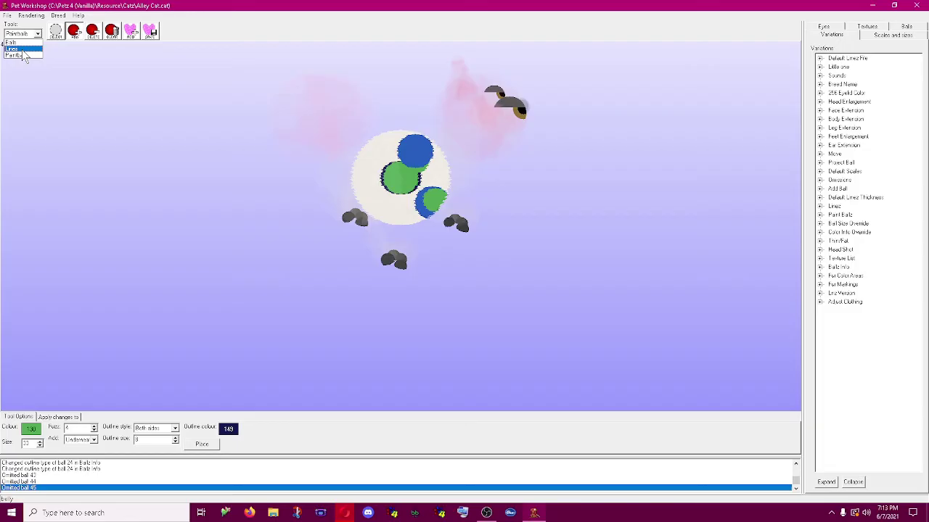
click(23, 47)
drag(40, 72, 108, 114)
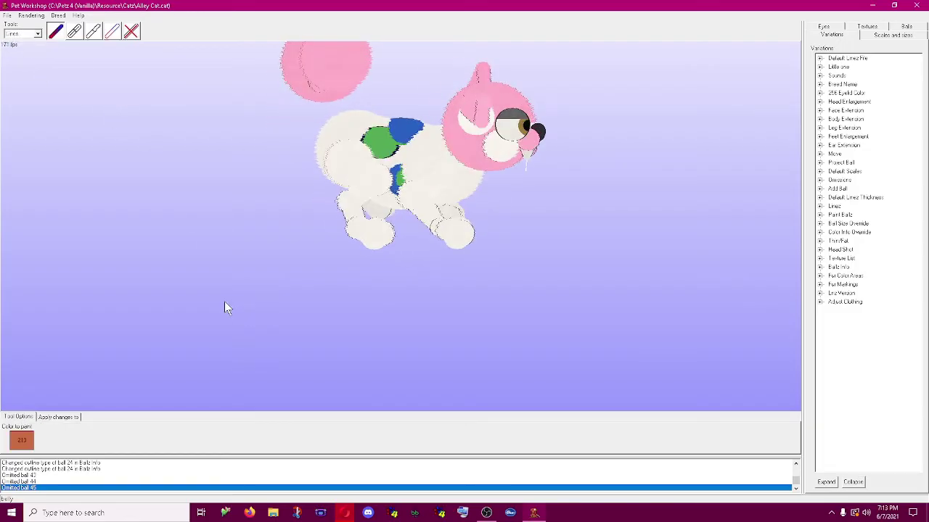
click(71, 38)
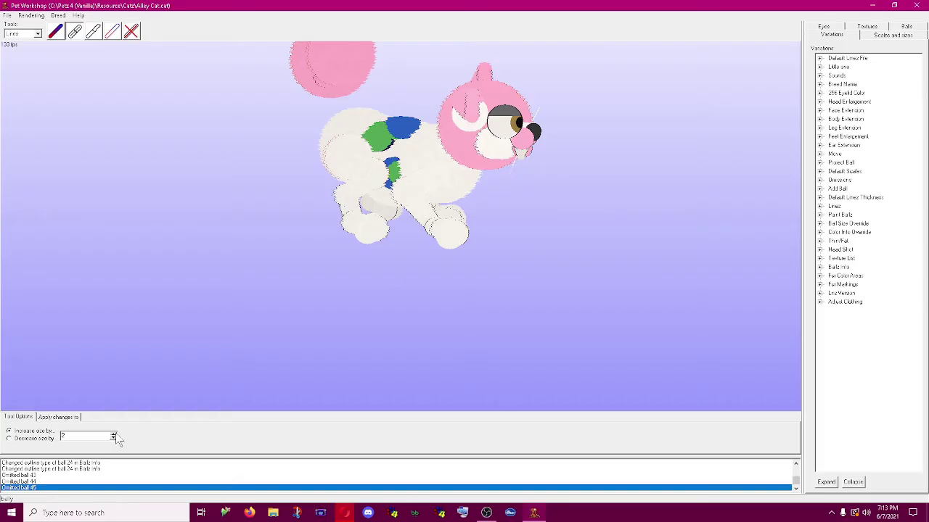
click(346, 212)
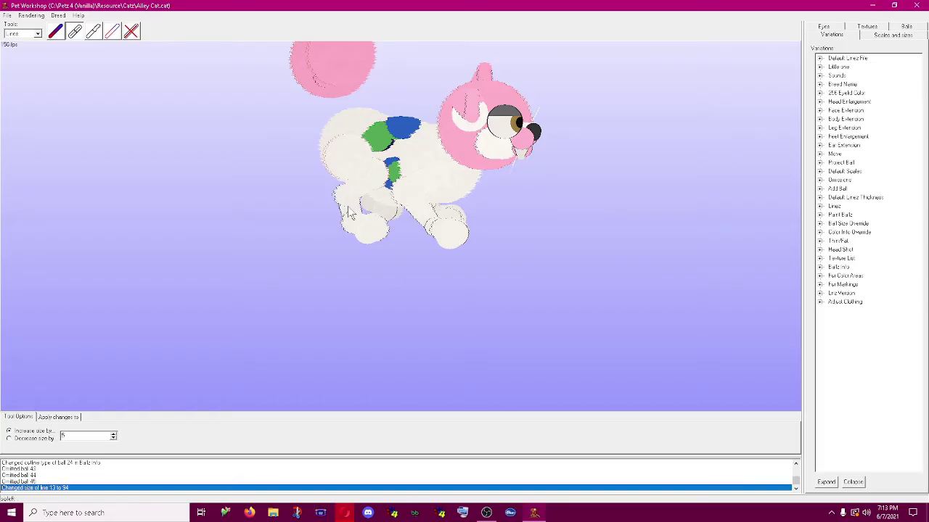
click(346, 212)
click(427, 220)
click(425, 214)
- Thicken the front and hind leg lines on the unspotted side in increments of 5, bringing the hind line to 114
drag(425, 214, 496, 327)
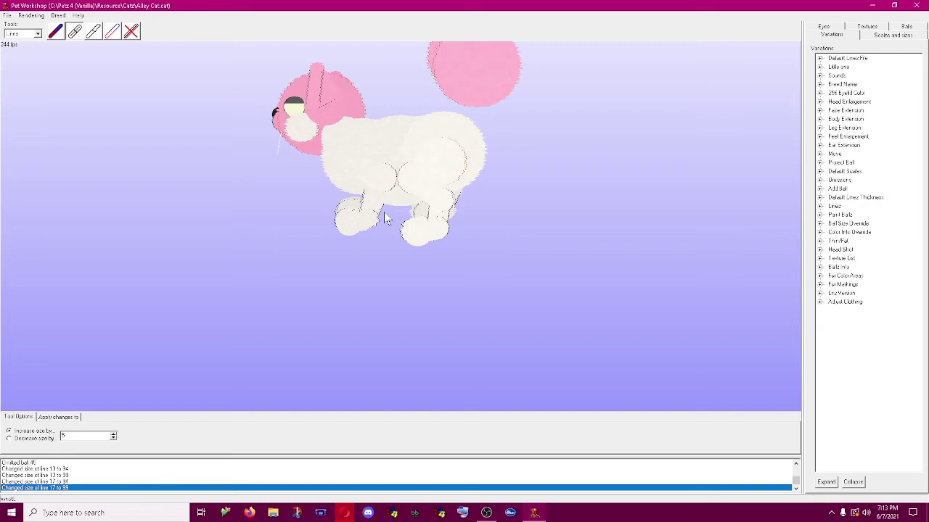
click(366, 203)
click(365, 203)
click(365, 203)
click(444, 216)
click(444, 216)
click(442, 215)
click(441, 214)
click(442, 214)
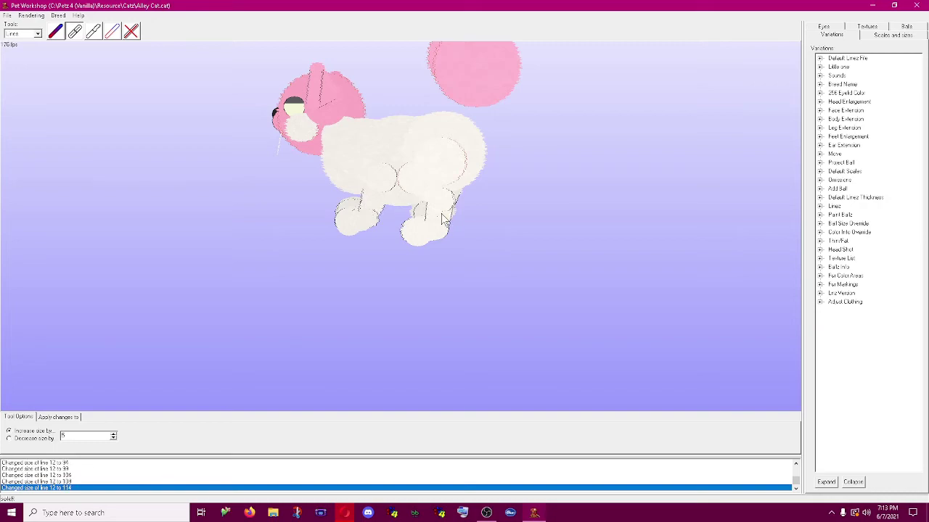
- Recolour the outlines of all four leg lines with colour 213
drag(445, 219, 387, 344)
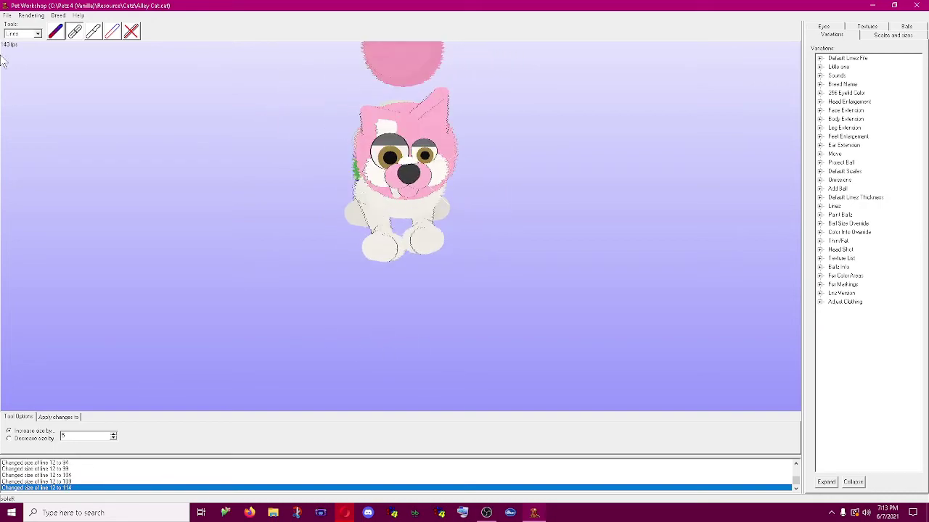
click(113, 33)
drag(53, 346, 485, 298)
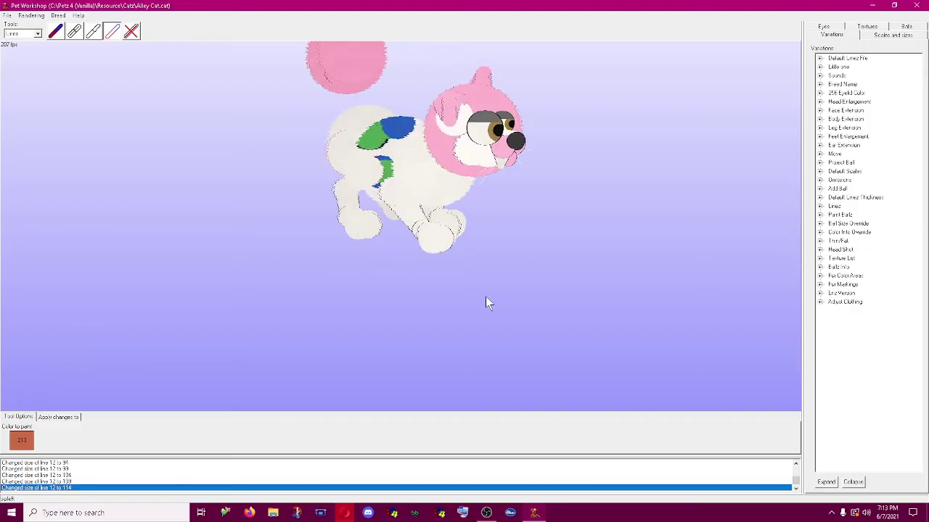
click(412, 217)
click(349, 211)
drag(217, 239, 337, 230)
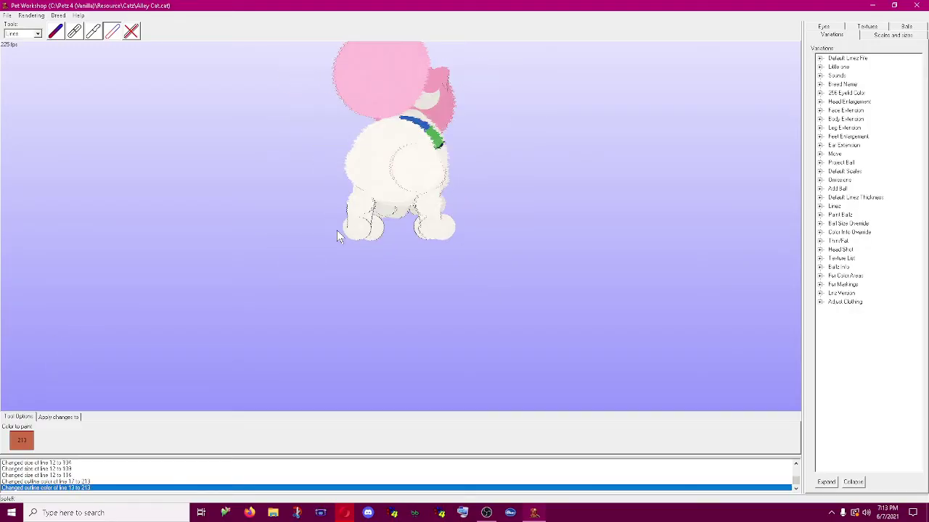
click(366, 215)
drag(273, 257, 396, 212)
click(399, 203)
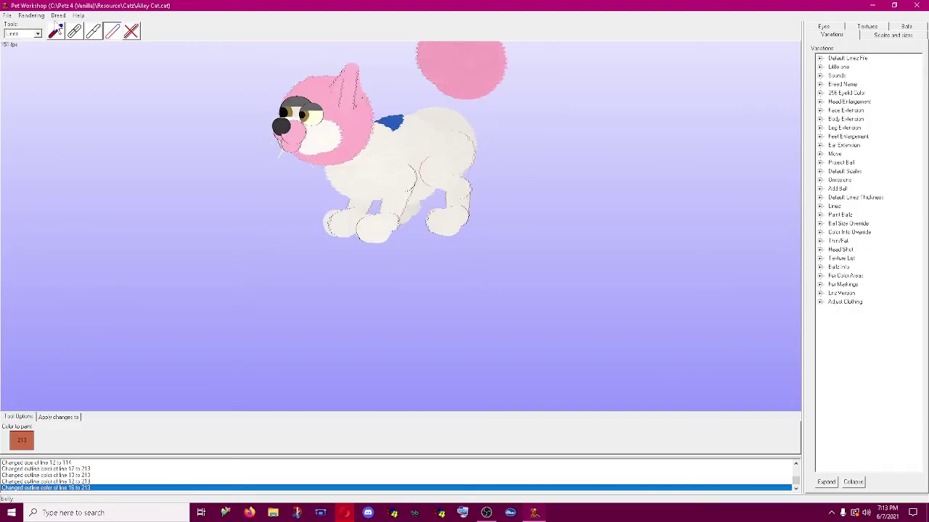
click(135, 35)
click(24, 34)
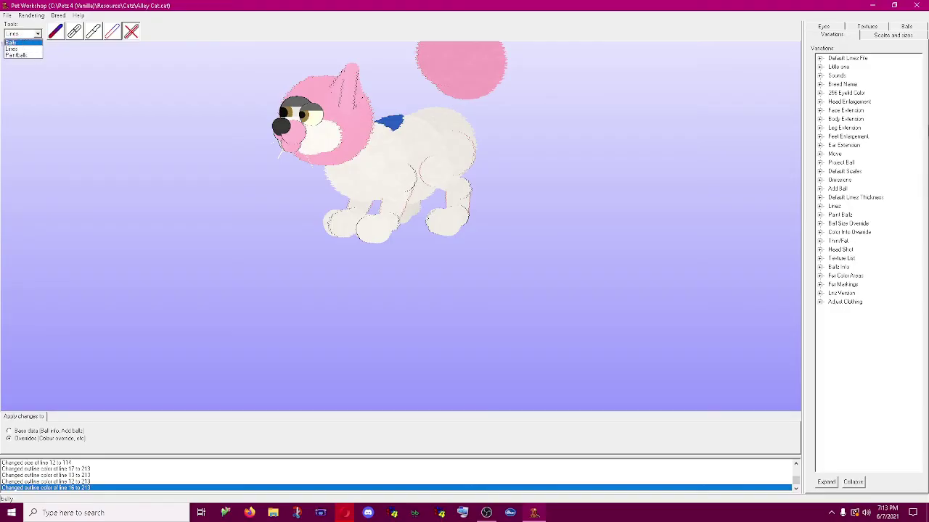
click(691, 194)
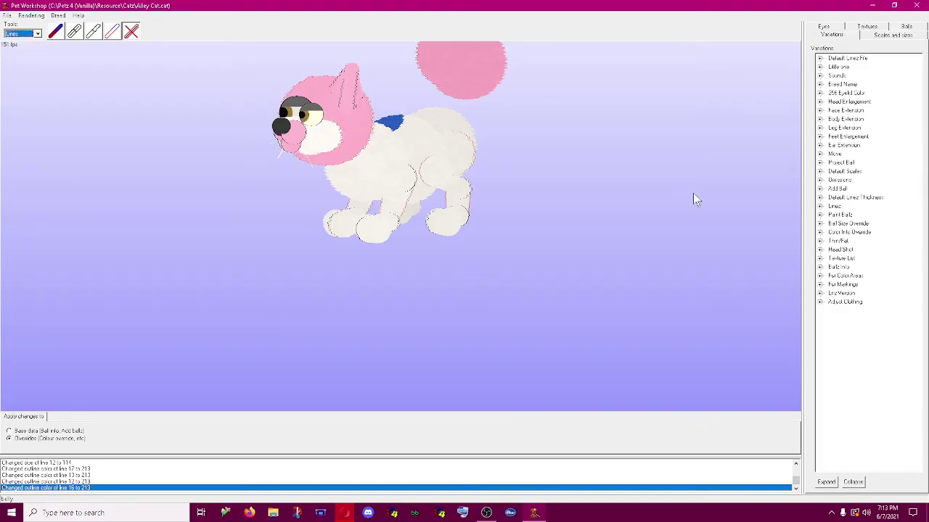
- Set the left iris colour to yellow 164 and the right iris colour to red 220
click(833, 26)
click(830, 62)
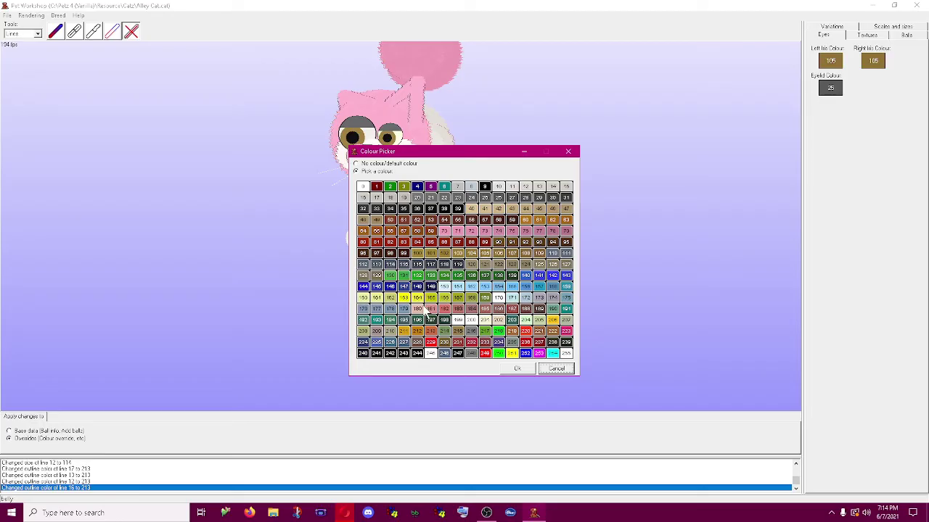
click(418, 299)
click(519, 370)
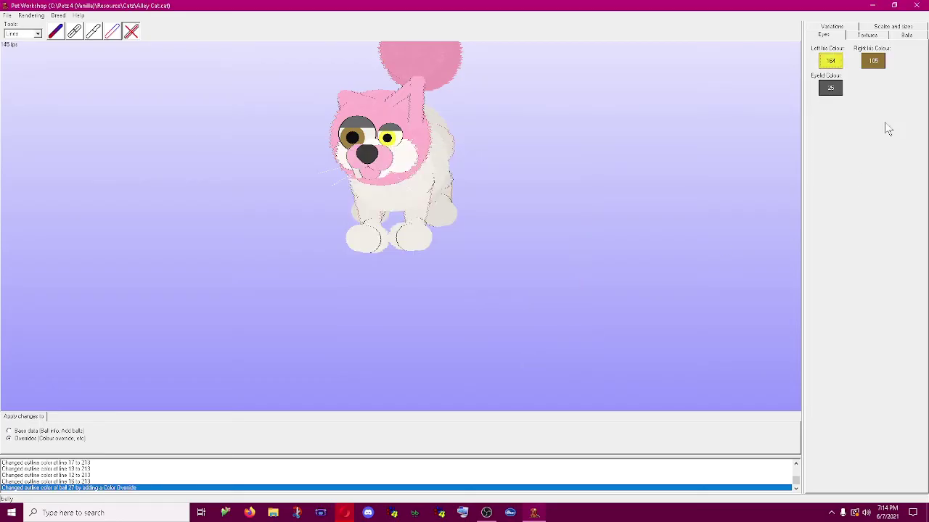
click(868, 63)
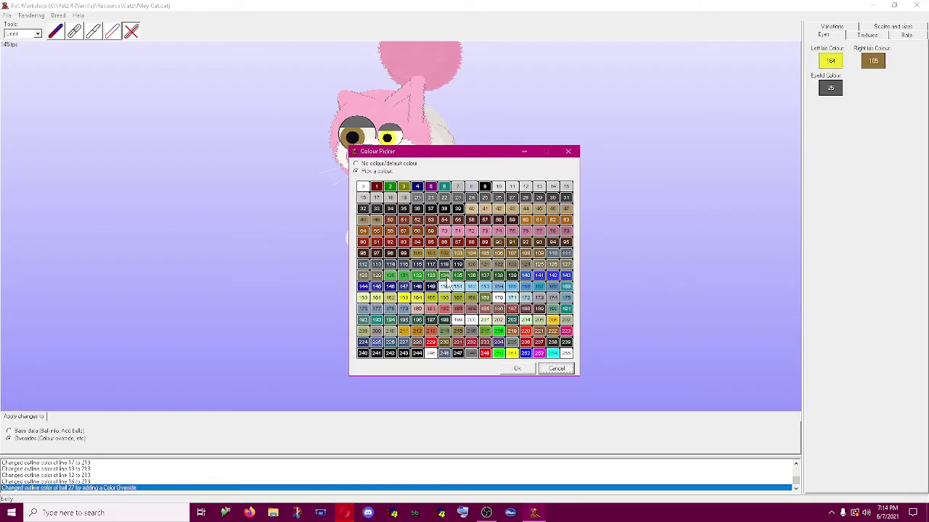
click(539, 308)
click(524, 369)
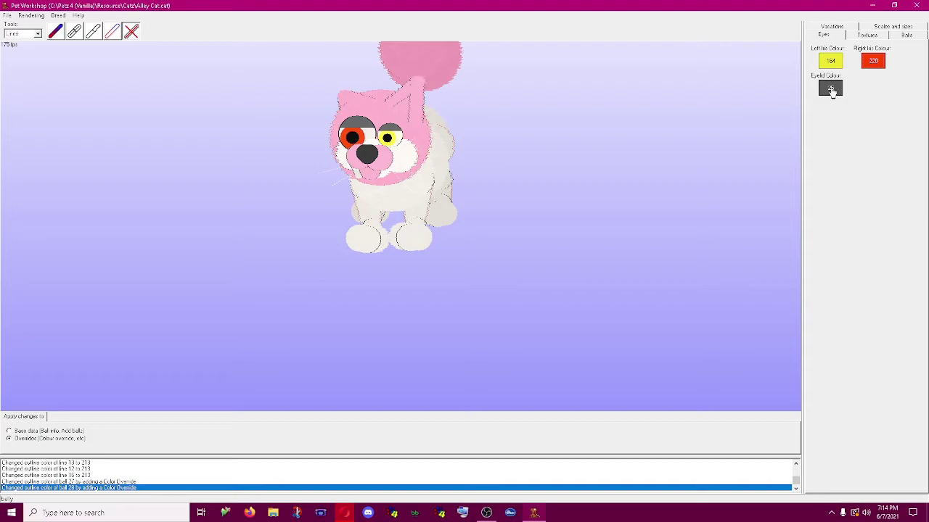
- Set the eyelid colour to pink 70
click(831, 89)
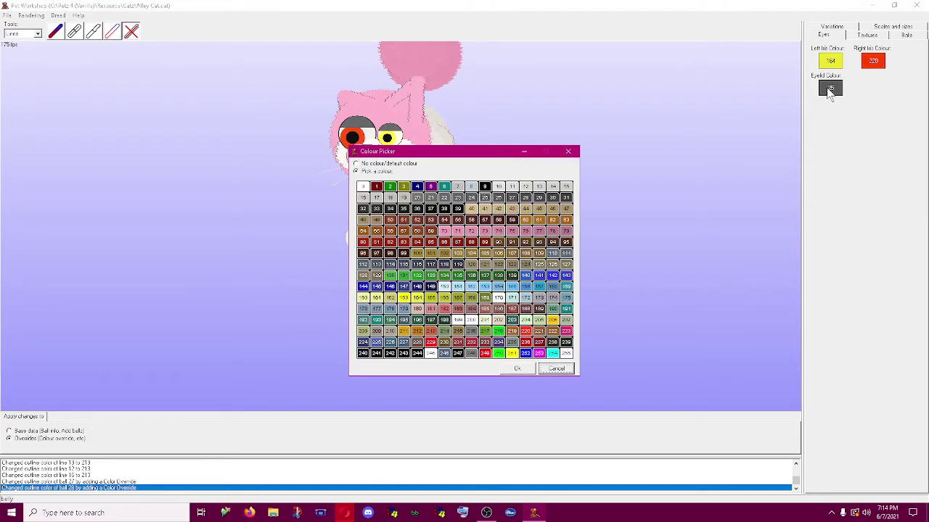
click(444, 232)
click(514, 369)
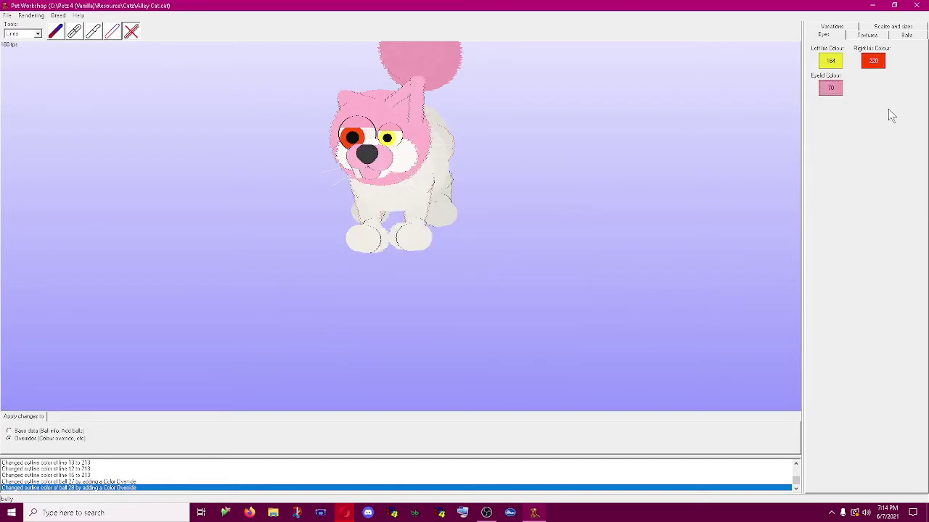
- Set the cat's fatness scale to 160 and apply it
click(904, 30)
click(831, 54)
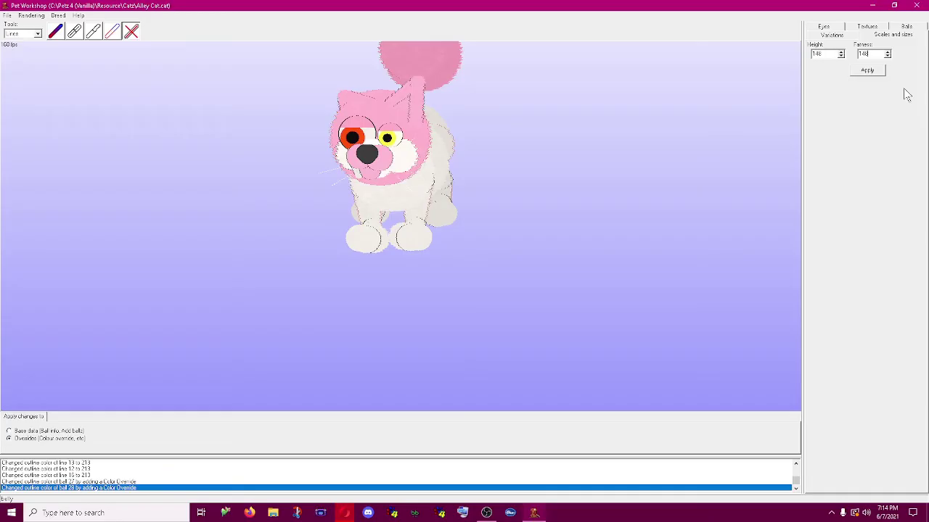
click(867, 69)
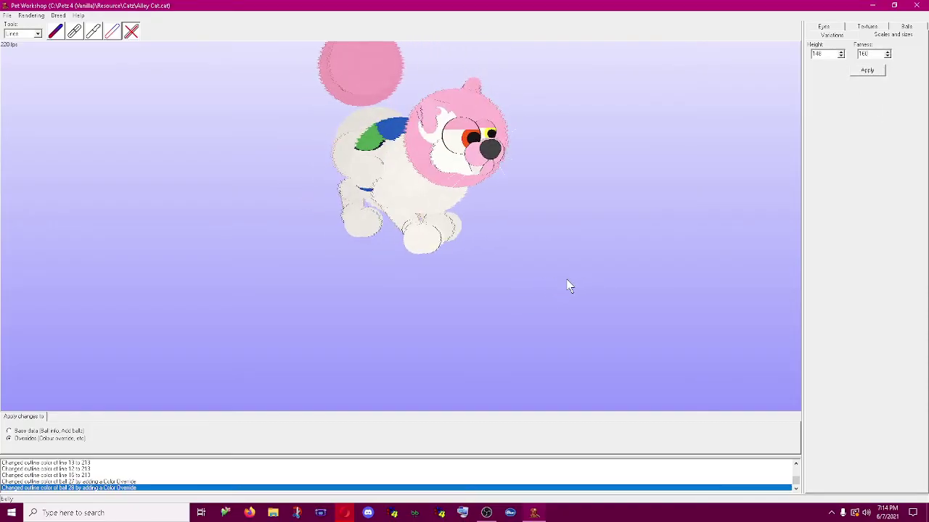
- Show the list of balls and set the ball recolouring tool to dark red colour 1
click(915, 27)
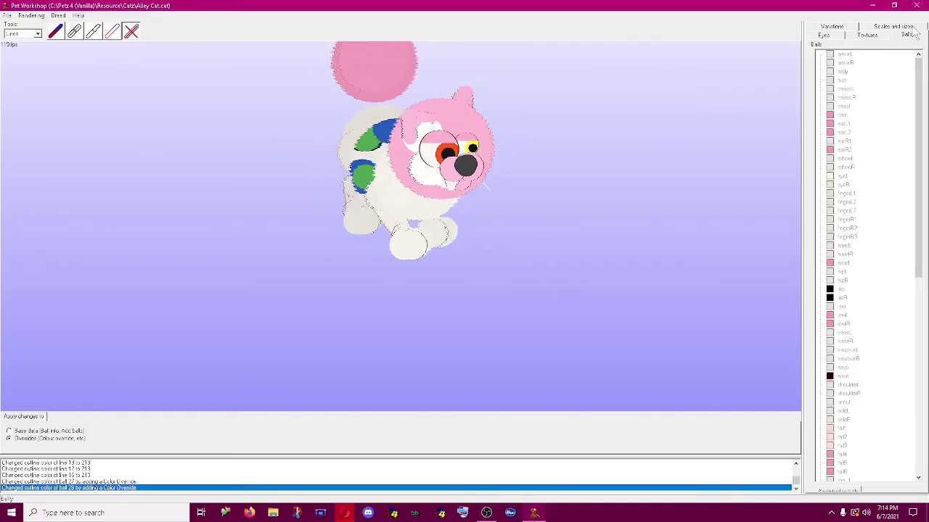
click(859, 58)
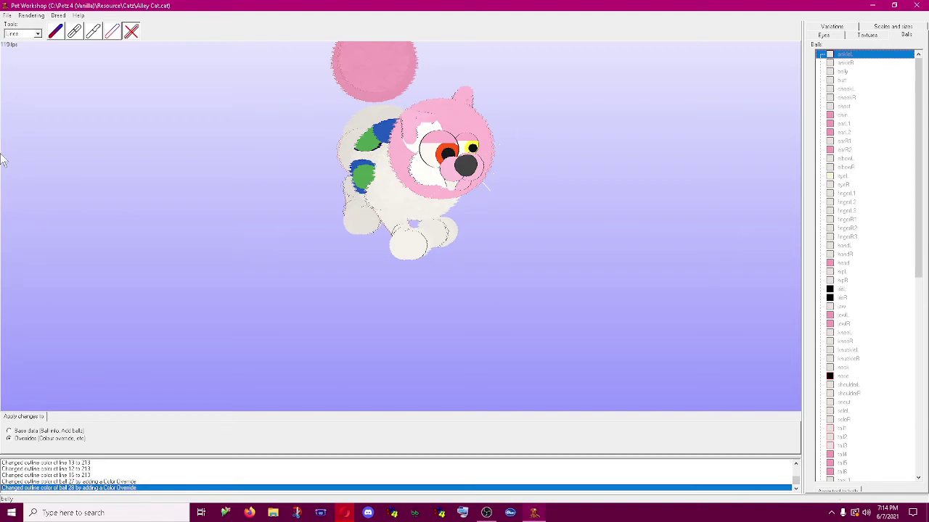
click(23, 33)
click(10, 42)
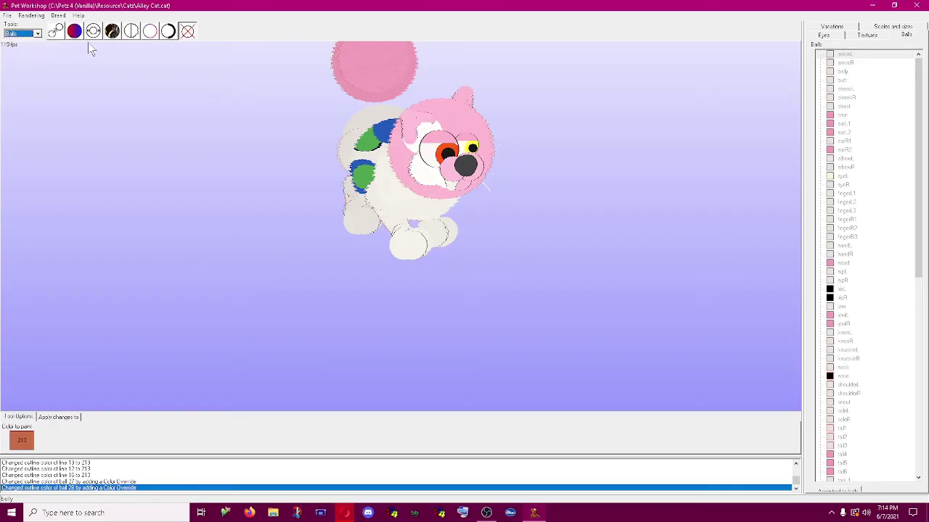
click(75, 31)
click(23, 441)
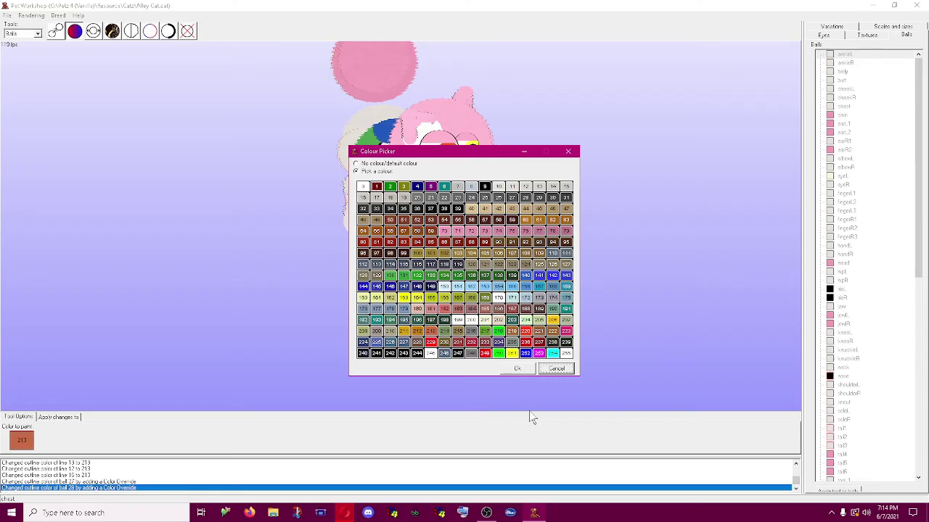
click(517, 368)
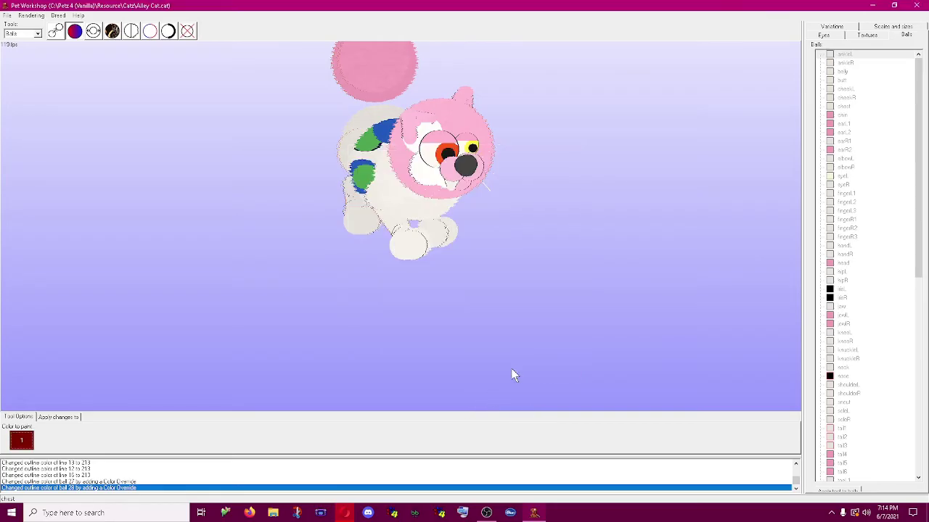
- Recolour the left and right pupil balls dark red 1 through the ball list
drag(917, 269, 921, 344)
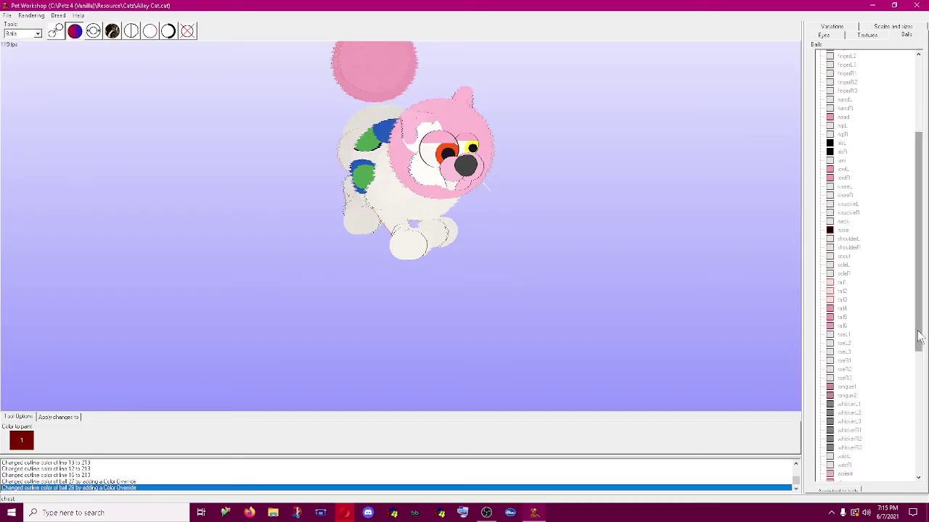
click(849, 145)
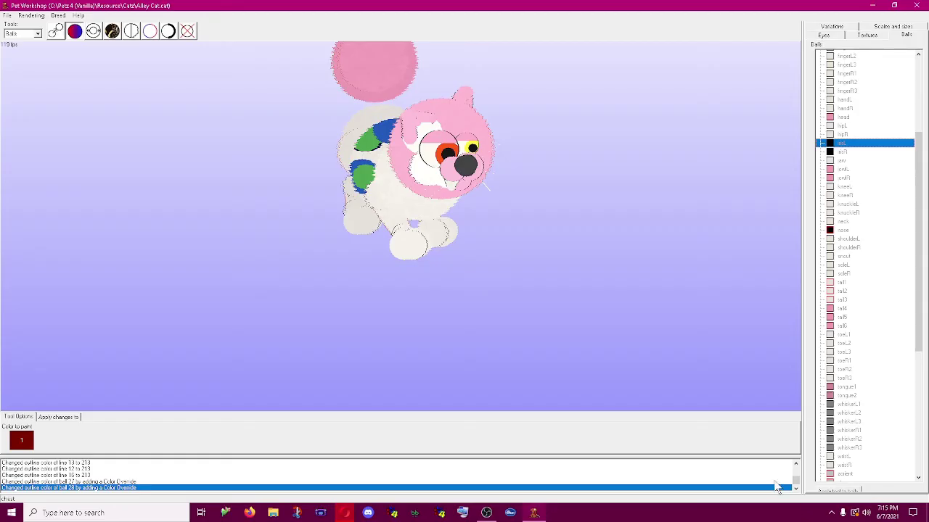
click(849, 491)
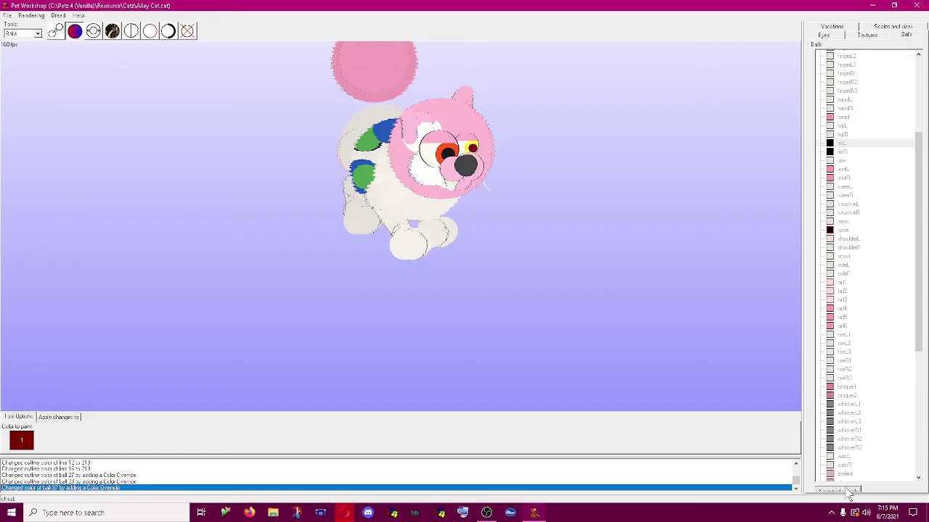
click(849, 145)
click(855, 153)
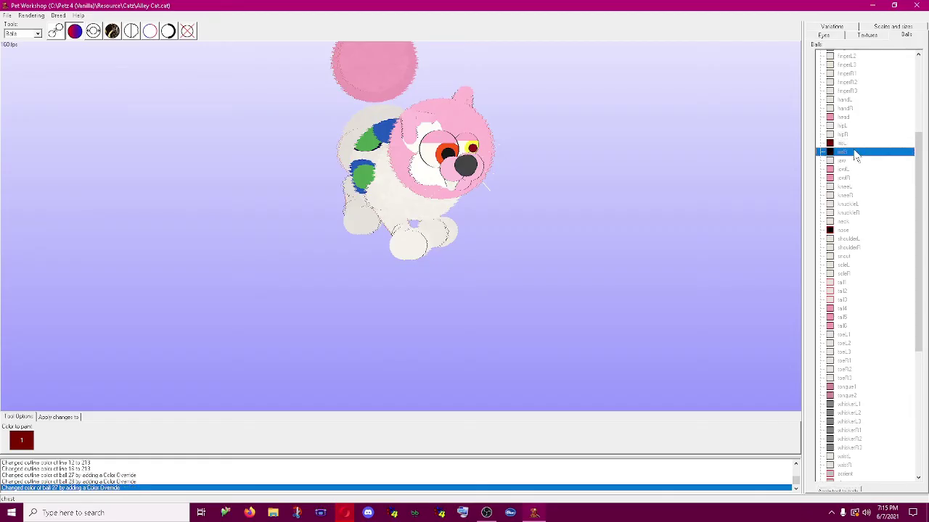
click(837, 492)
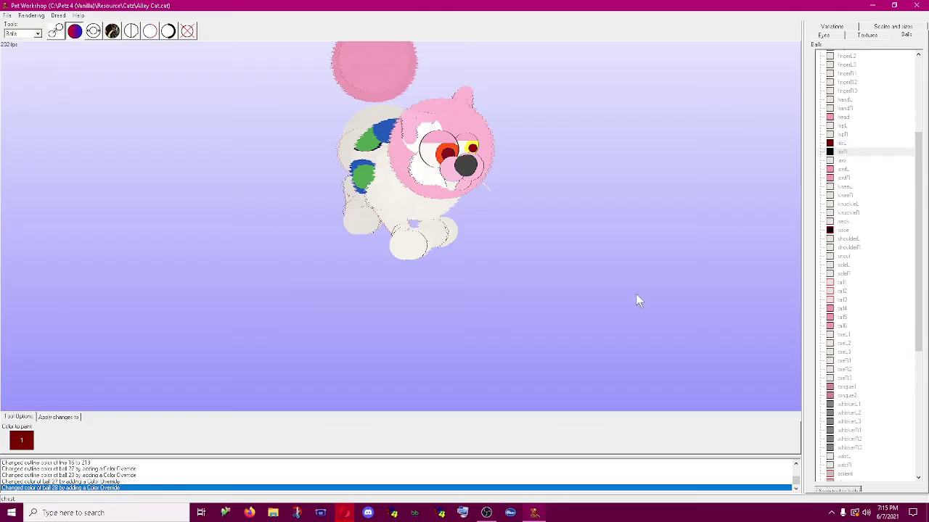
click(842, 145)
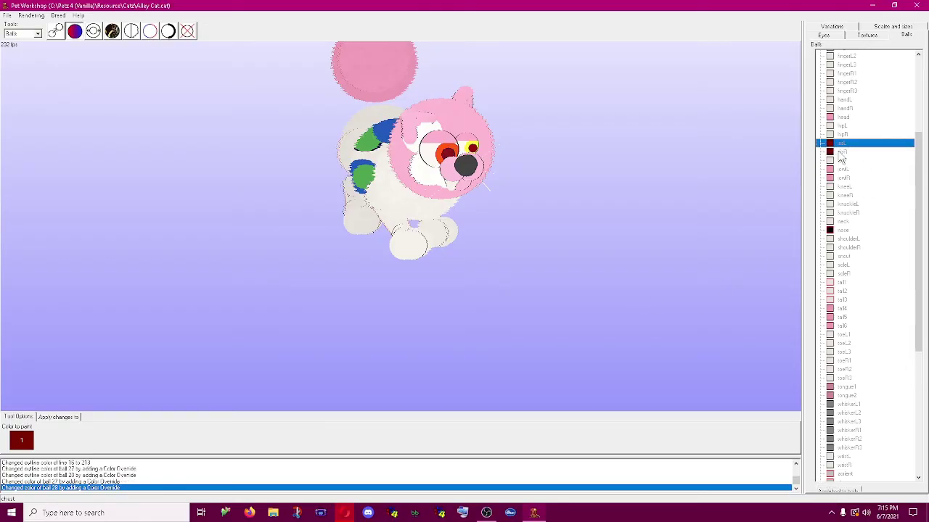
click(843, 152)
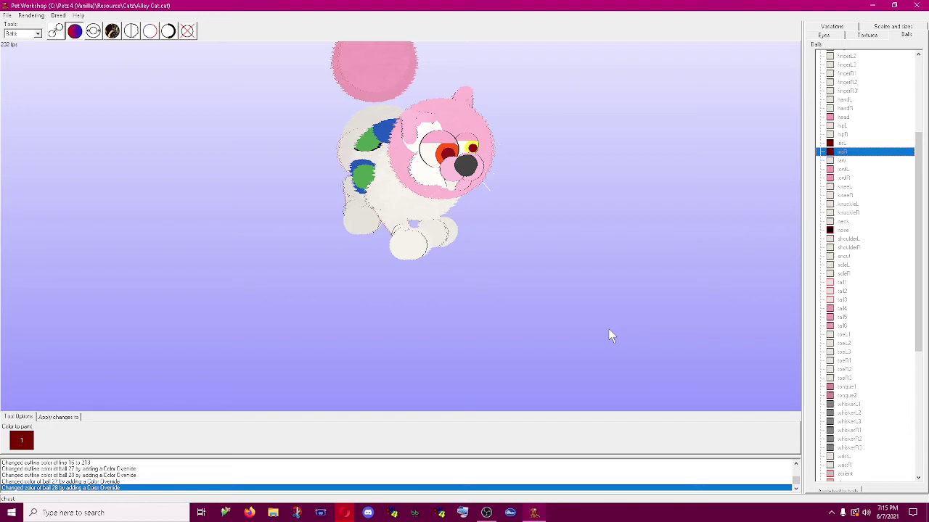
drag(609, 330, 596, 330)
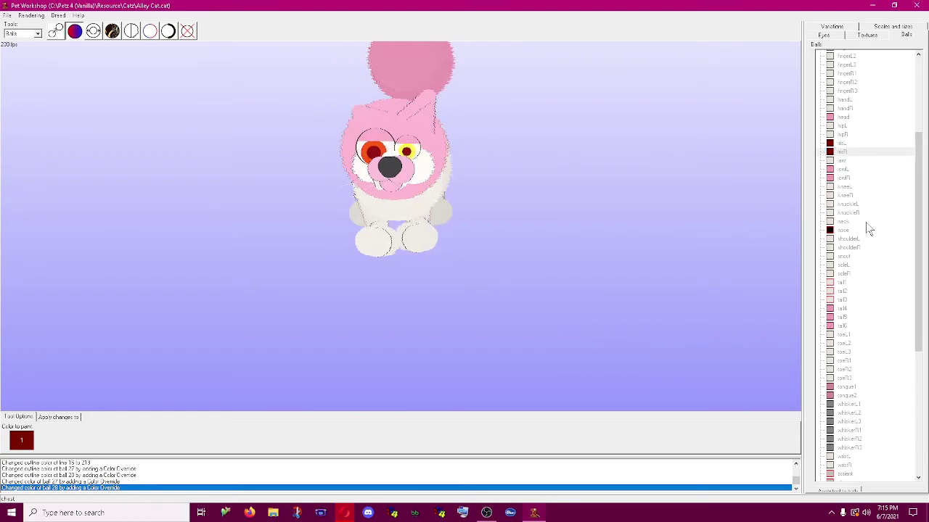
- Recolour the three left whisker balls, whiskerL1 to whiskerL3, dark red 1 through the ball list
scroll(893, 387, down, 2)
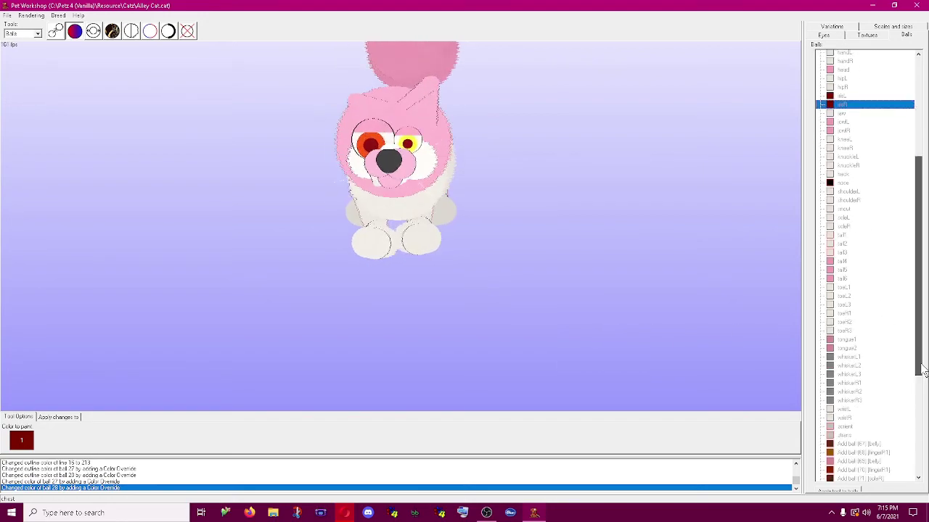
click(842, 357)
click(856, 382)
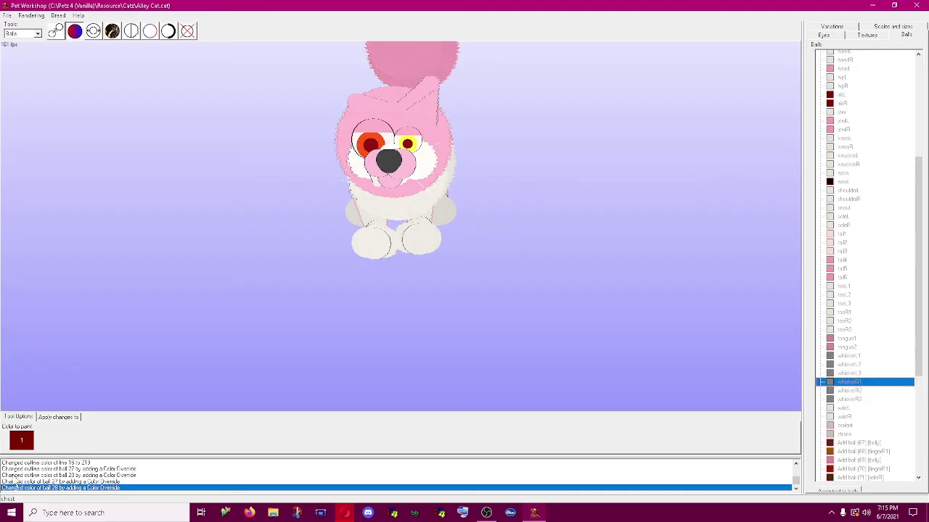
click(22, 442)
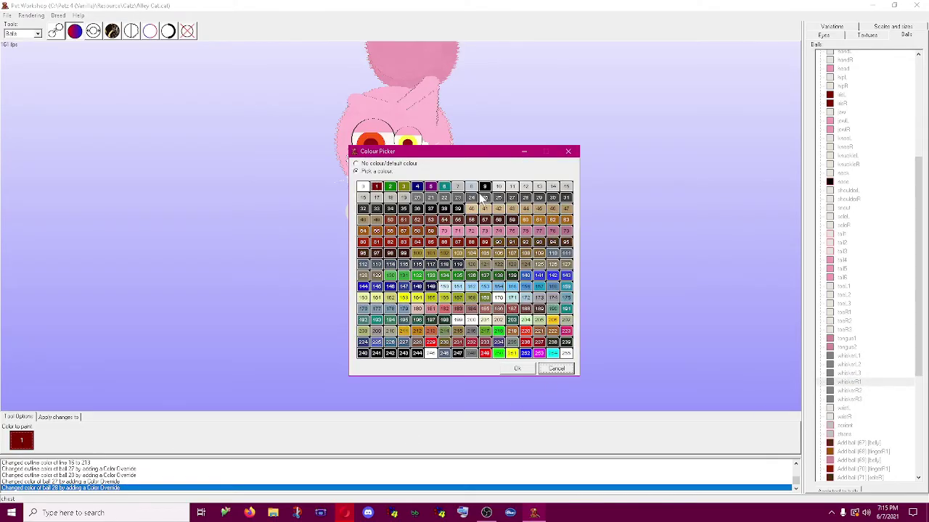
click(544, 370)
click(846, 356)
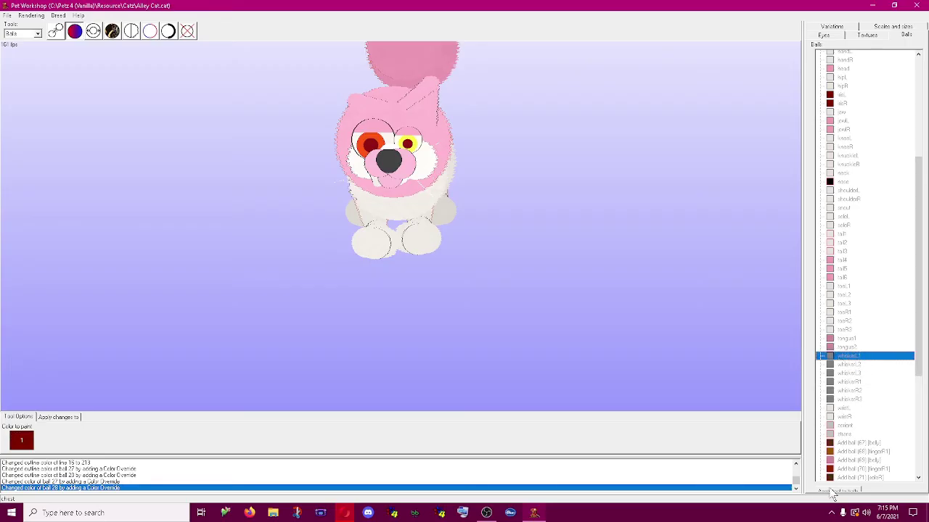
click(829, 489)
click(858, 365)
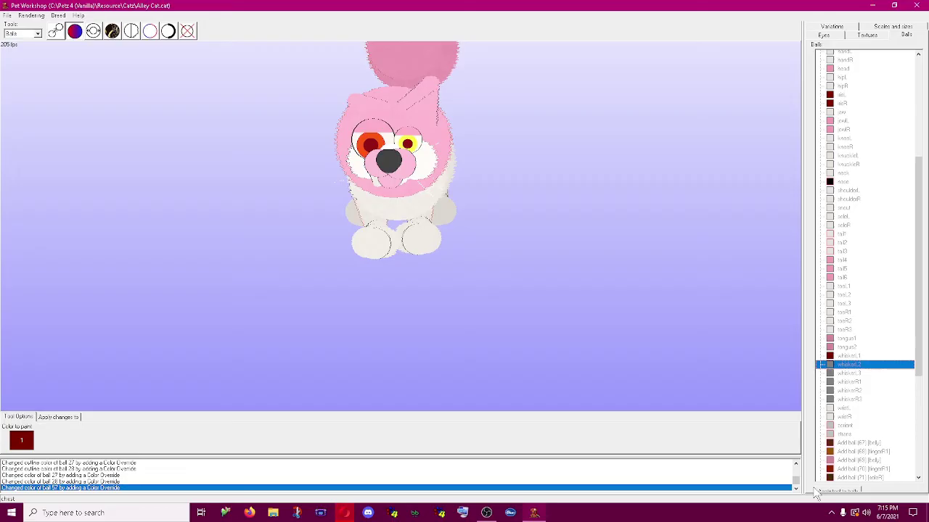
key(space)
key(Down)
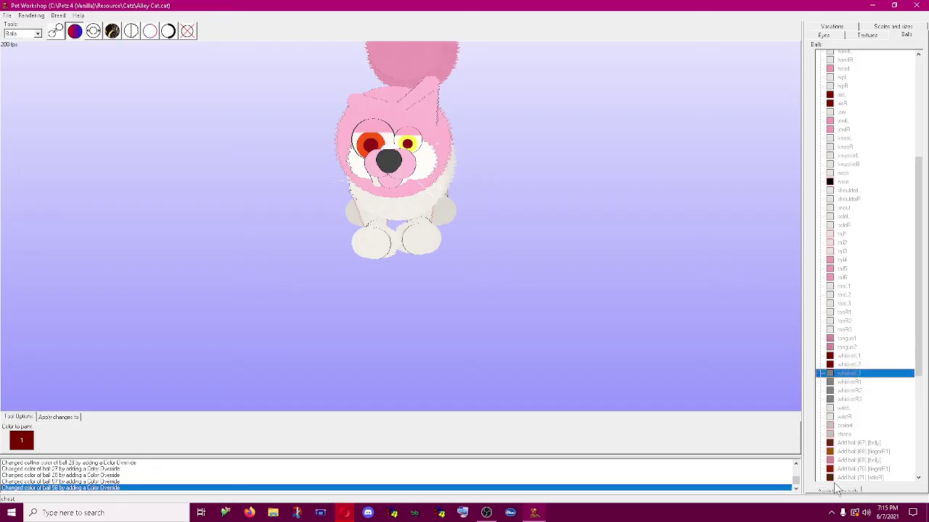
click(835, 490)
- Recolour the three right whisker balls, whiskerR1 to whiskerR3, with the same dark red colour 1
click(862, 382)
click(849, 490)
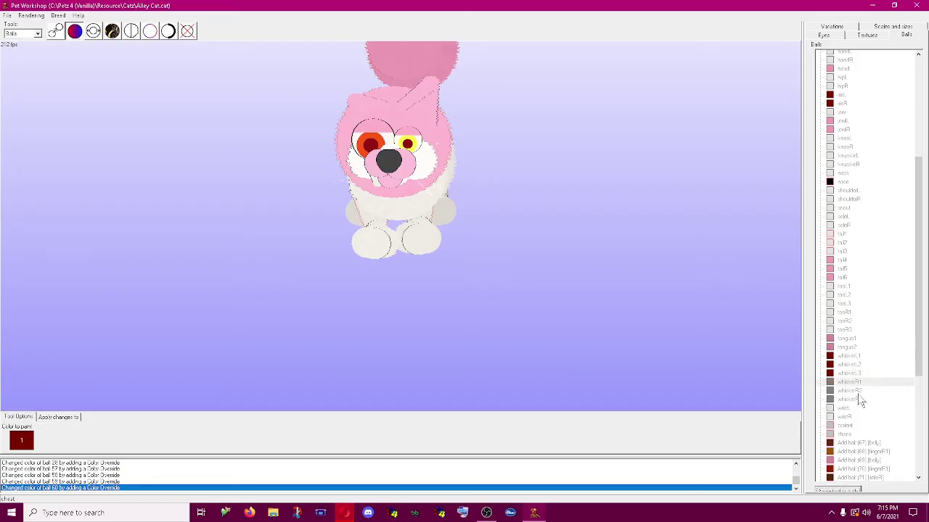
key(Down)
key(space)
key(Down)
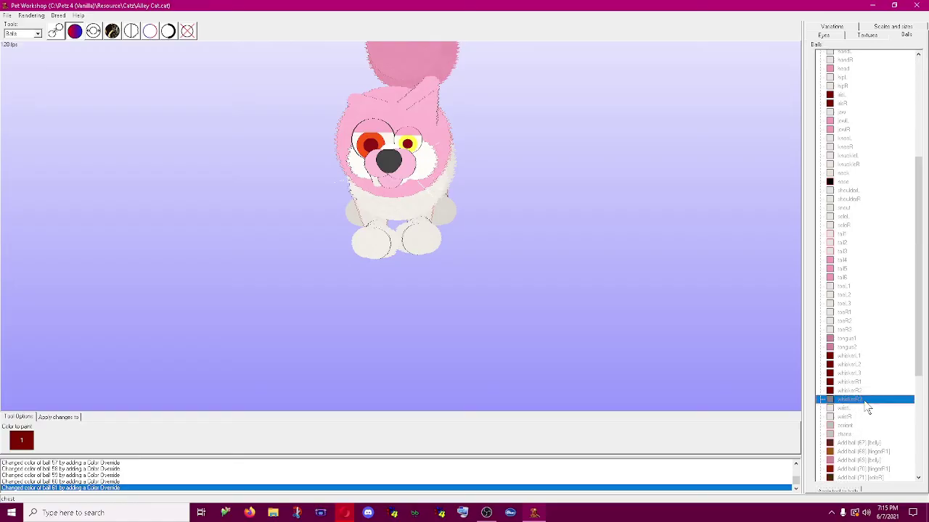
key(space)
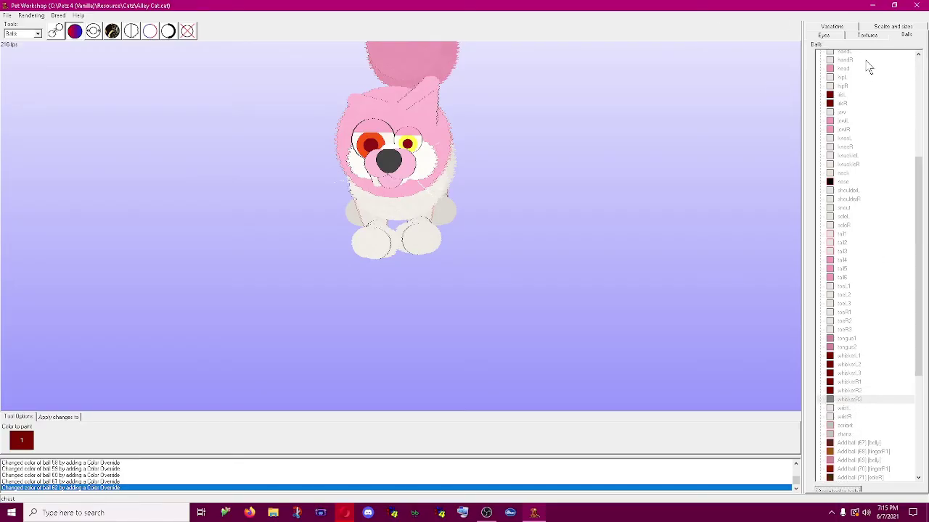
- Show the breed's texture list and add a new texture entry to it
click(868, 35)
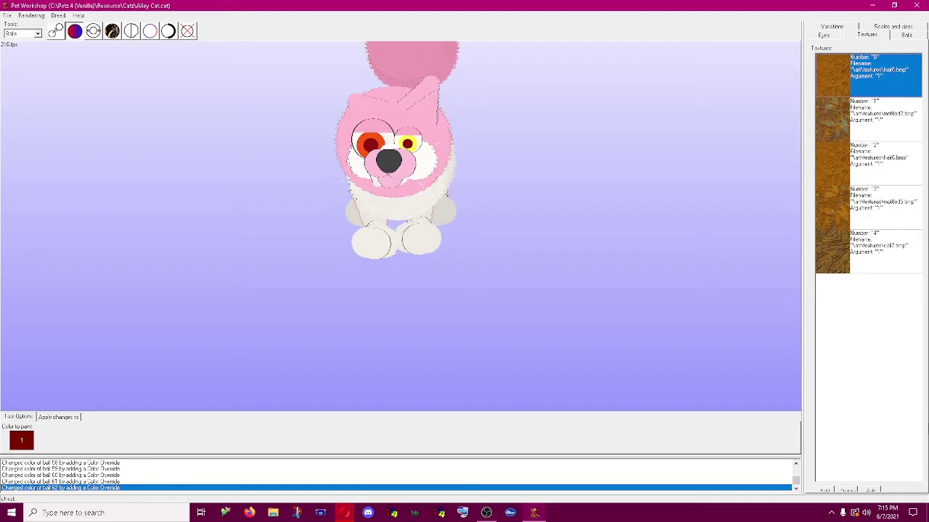
click(878, 116)
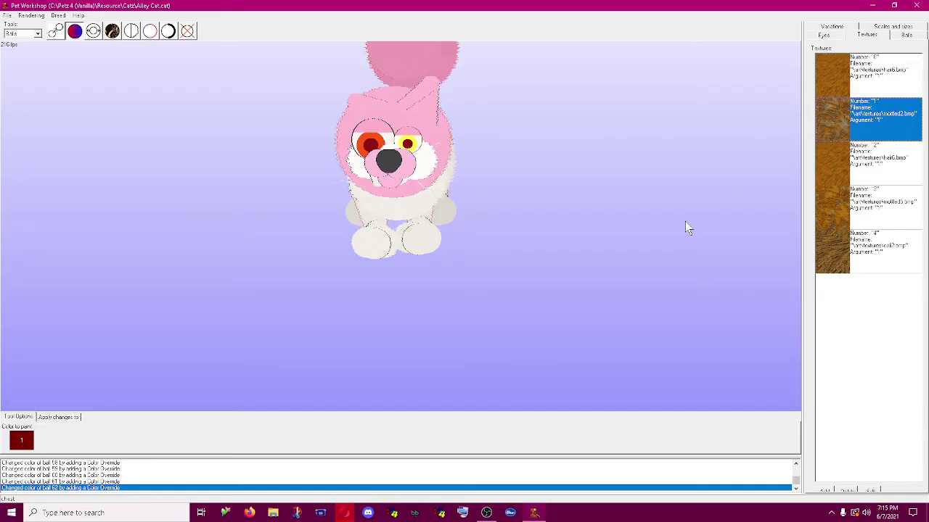
drag(685, 221, 721, 226)
click(910, 91)
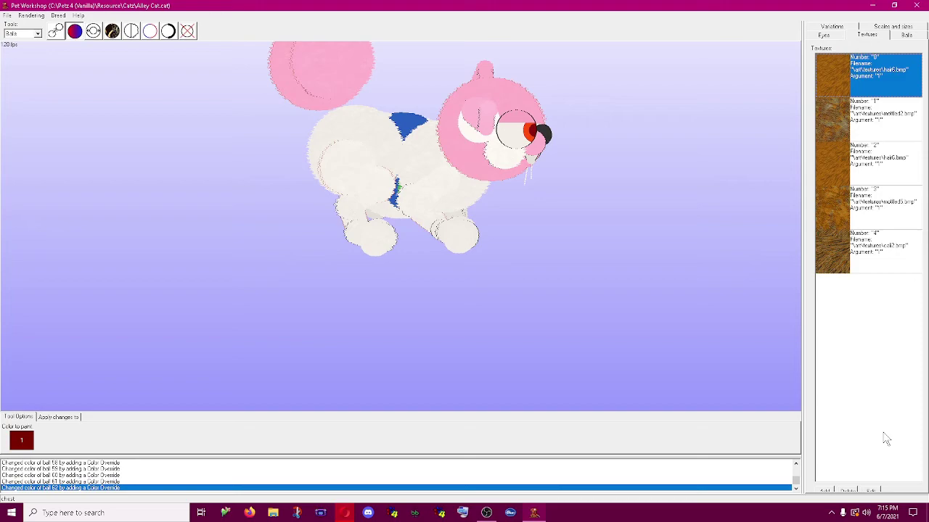
click(882, 250)
click(871, 165)
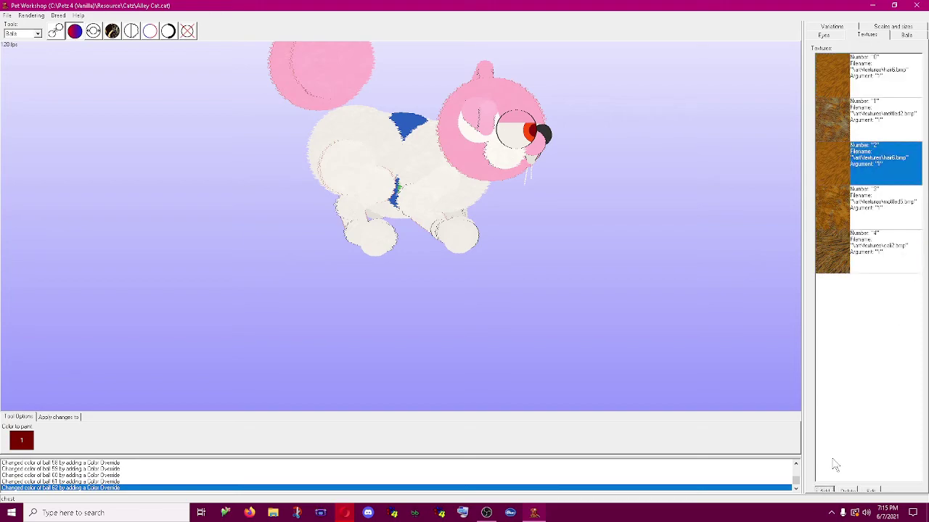
click(825, 491)
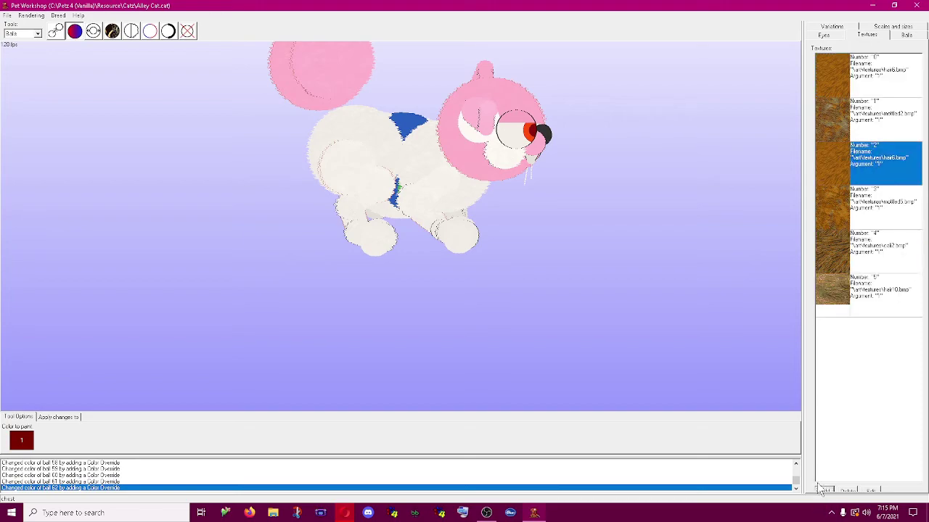
- Change the new texture entry to FLOWER from the Catz textures, with the texture shown unchanged
click(870, 491)
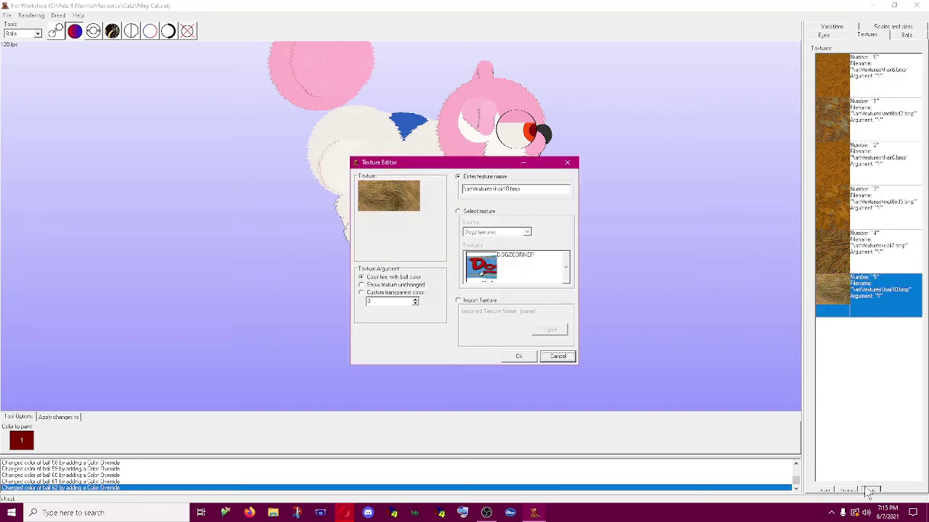
click(466, 211)
click(477, 234)
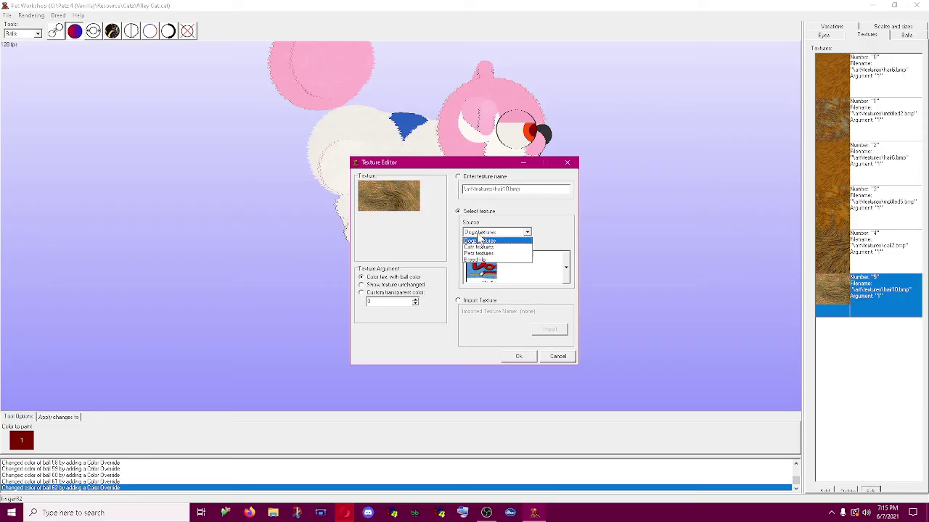
click(493, 251)
click(524, 273)
scroll(508, 145, down, 1)
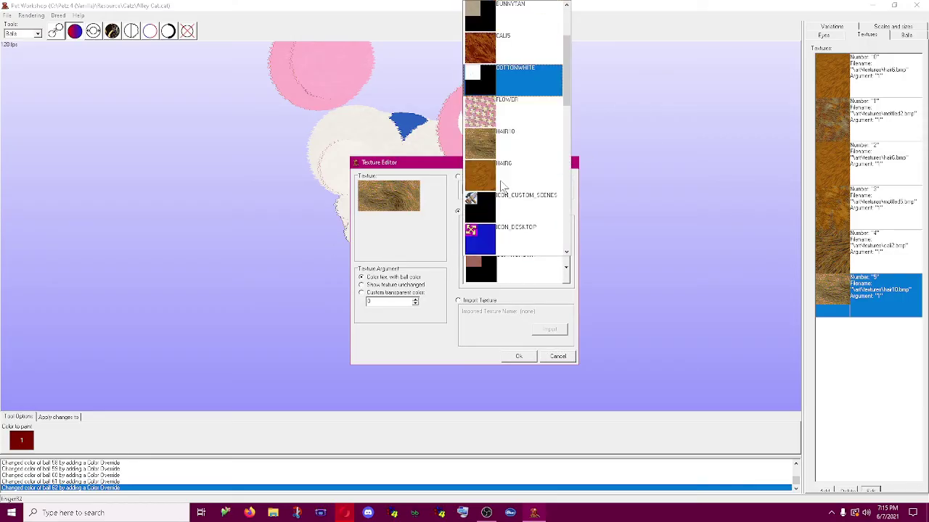
click(496, 117)
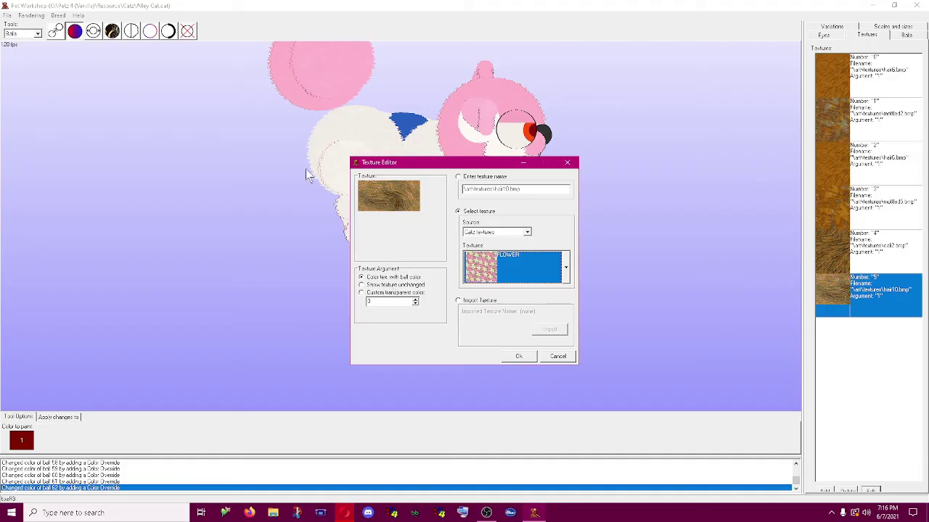
click(403, 282)
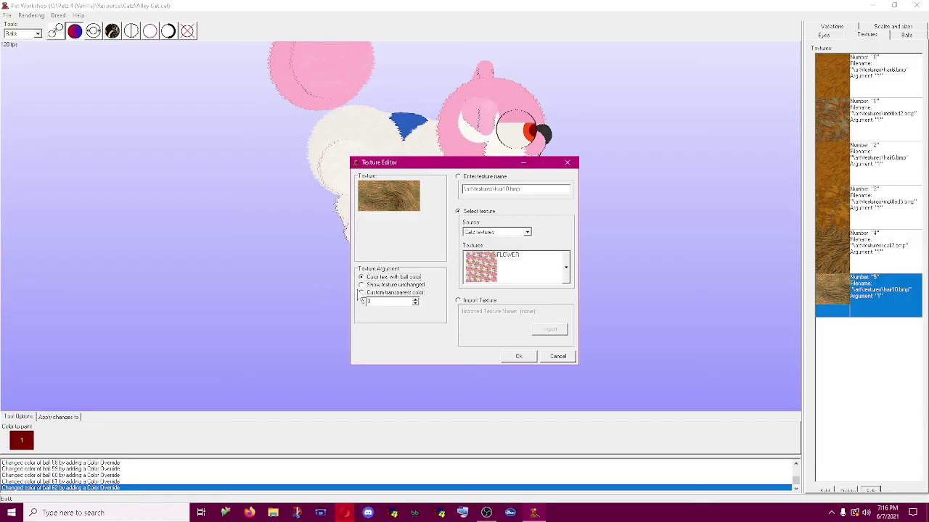
click(519, 357)
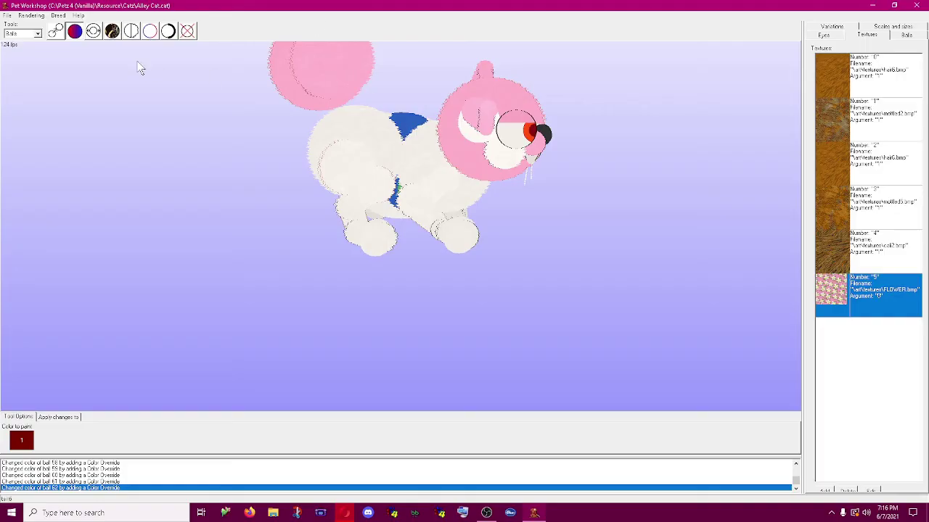
- Apply the FLOWER texture to the large tail balls with the ball texture tool
click(112, 31)
click(72, 438)
click(72, 417)
click(336, 83)
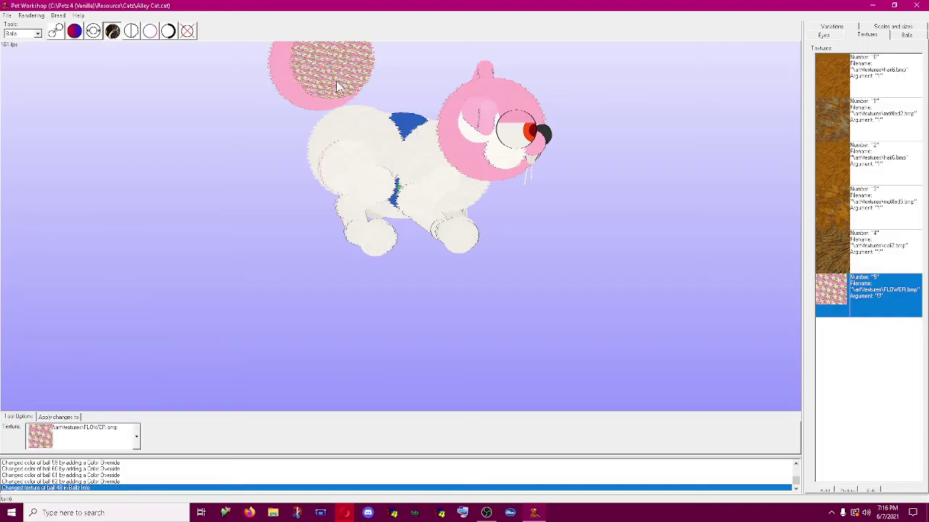
click(337, 82)
click(303, 92)
- Apply the FLOWER texture to the head ball, add ball 86 on the left ear and the butt ball
click(473, 173)
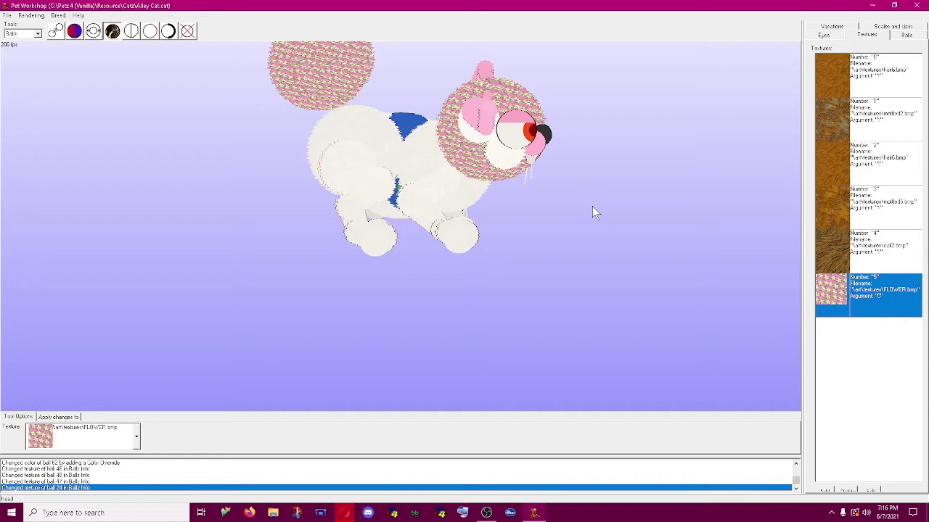
click(430, 141)
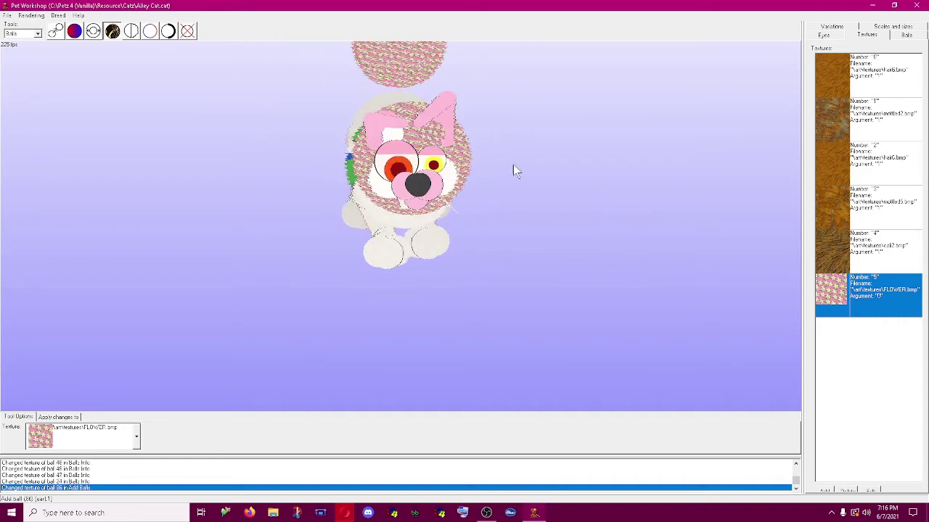
click(346, 127)
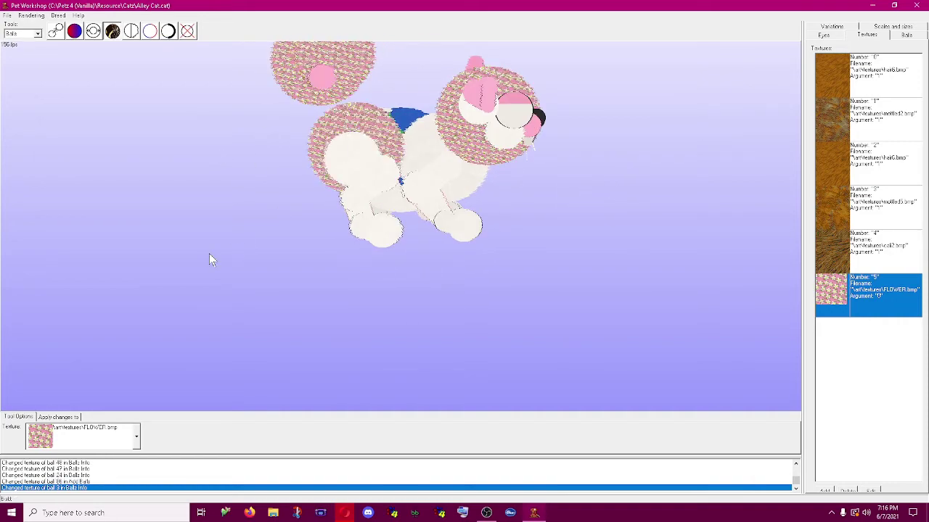
click(871, 491)
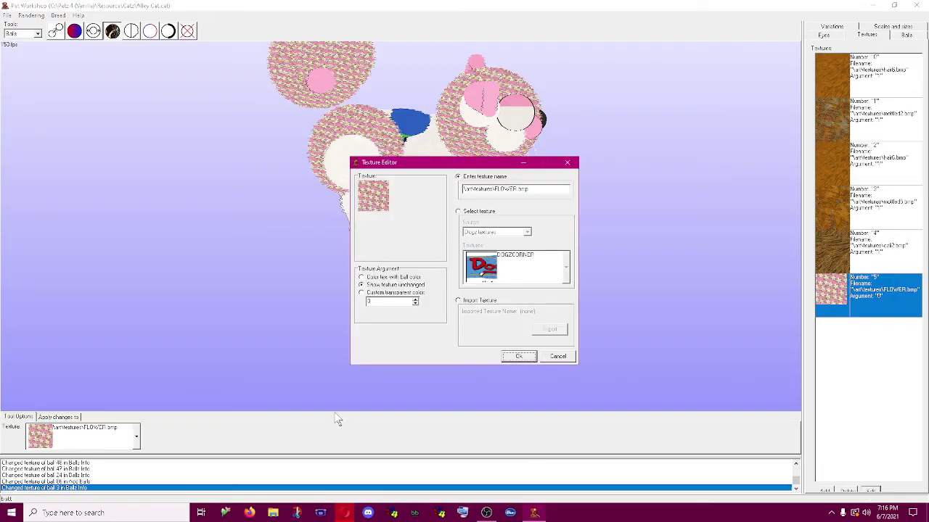
click(389, 296)
click(558, 356)
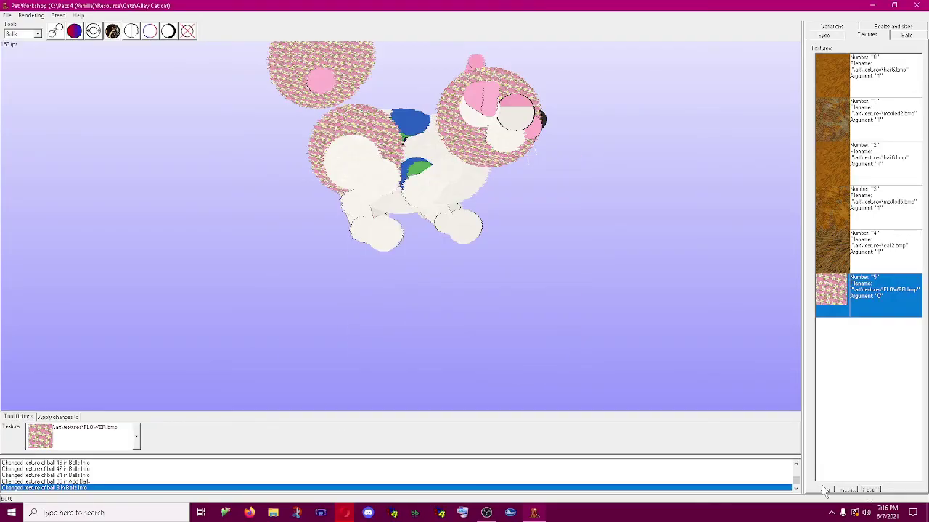
- Add a second new texture entry and choose FLOWER from the Catz textures for it
click(825, 491)
click(871, 352)
click(870, 491)
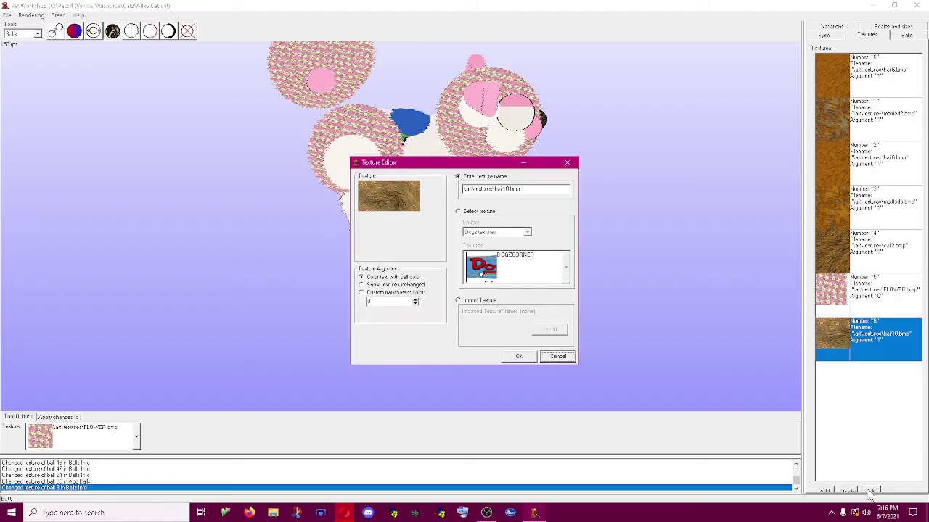
click(482, 212)
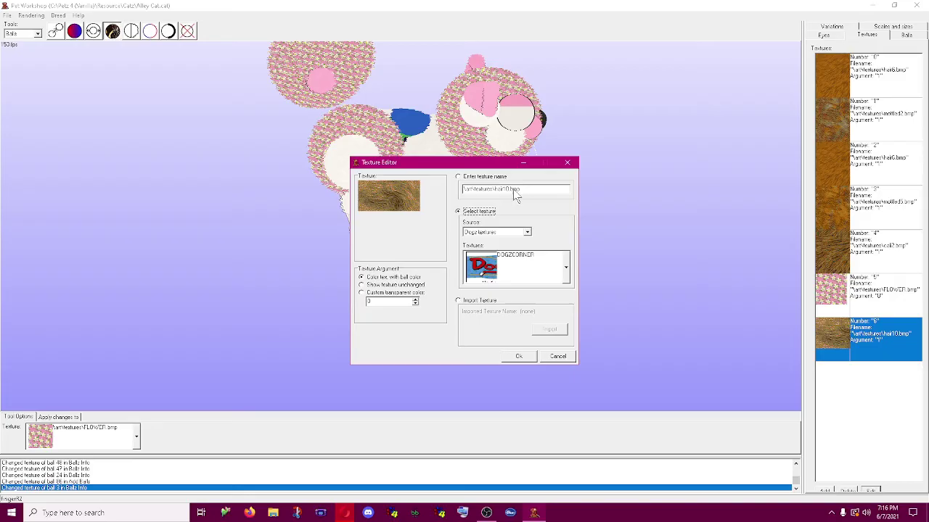
click(527, 232)
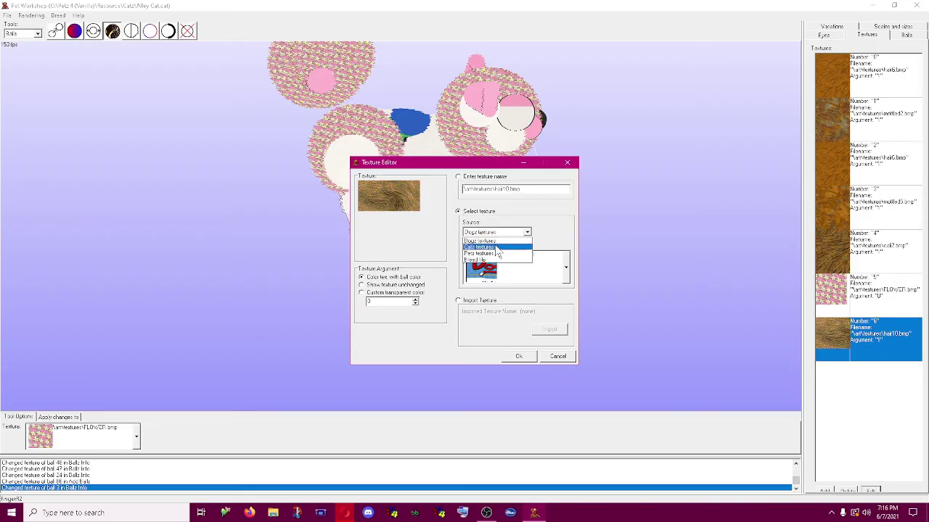
click(489, 251)
click(566, 267)
click(508, 207)
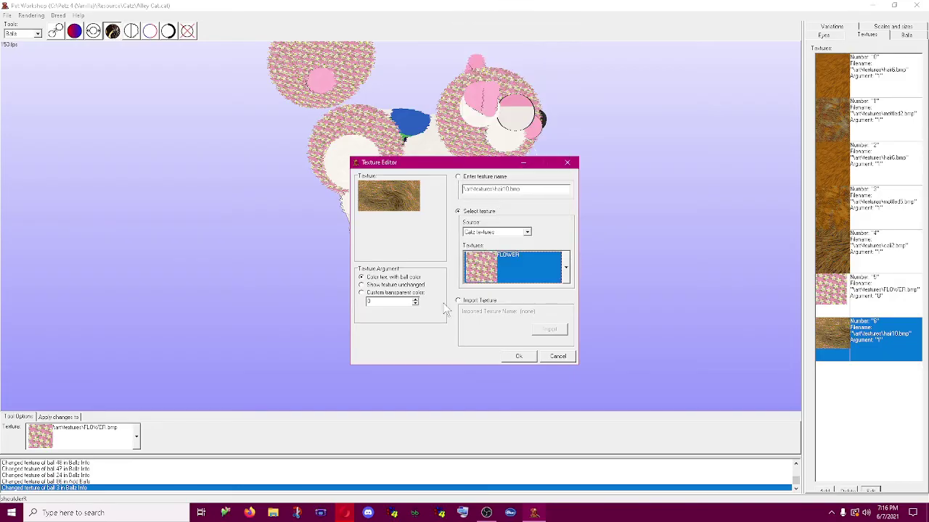
- Give the second FLOWER texture a custom transparent colour of 75 and confirm the texture
click(396, 293)
click(375, 303)
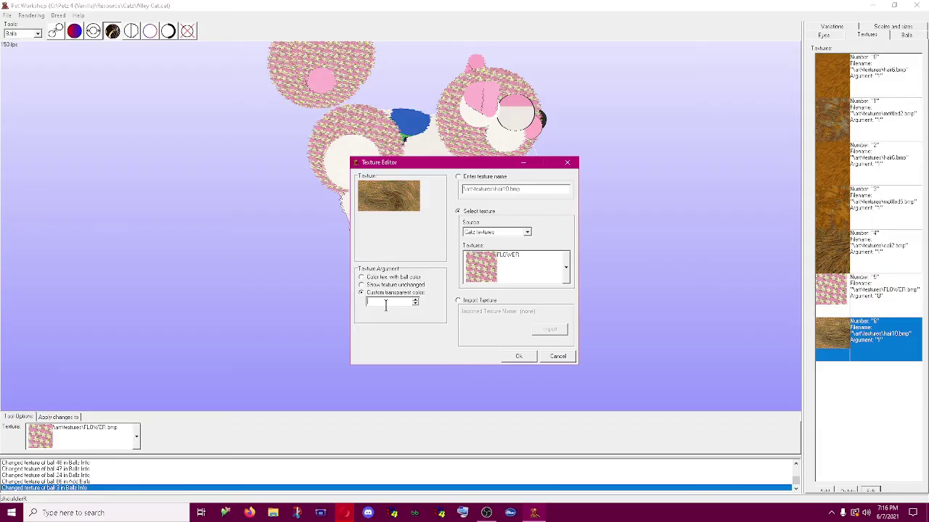
text(75)
click(511, 358)
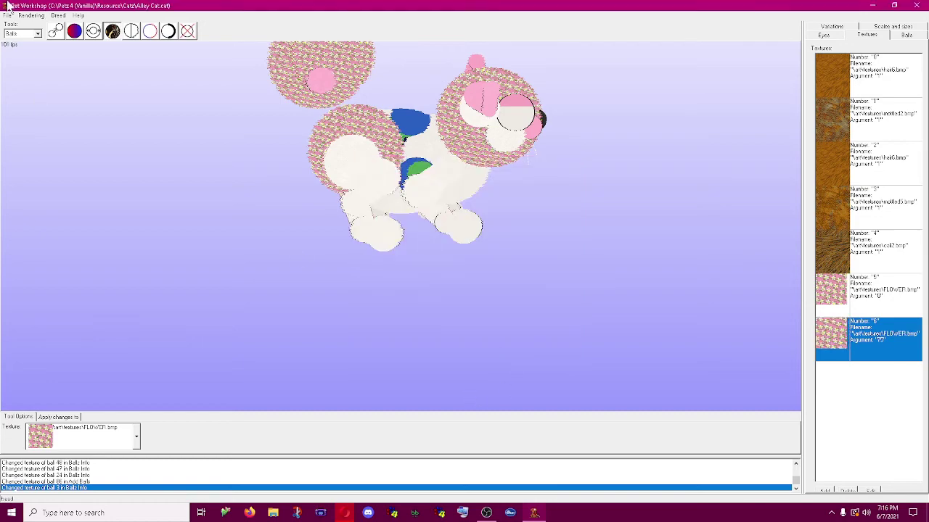
click(74, 30)
click(22, 440)
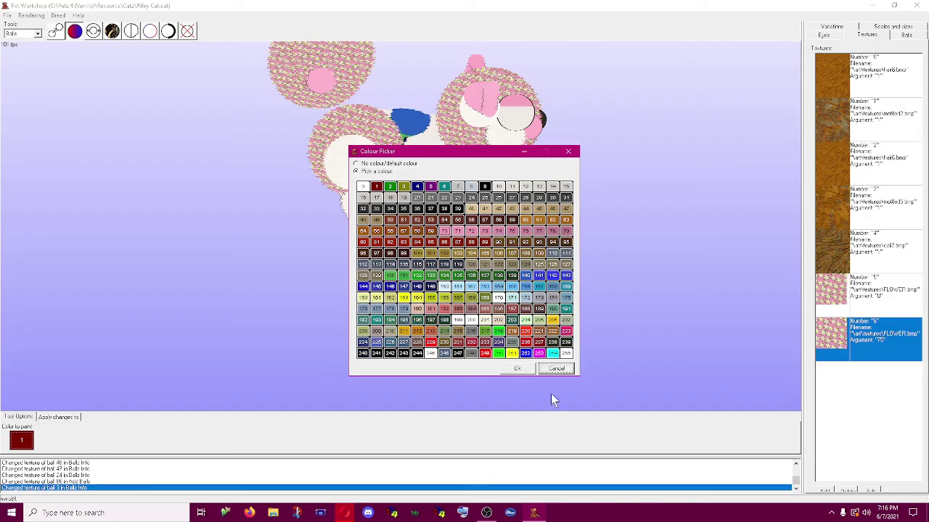
click(556, 369)
- Apply the FLOWER texture to the belly ball and the cat's right knee, elbow, shoulder, thigh and ankle balls
click(166, 31)
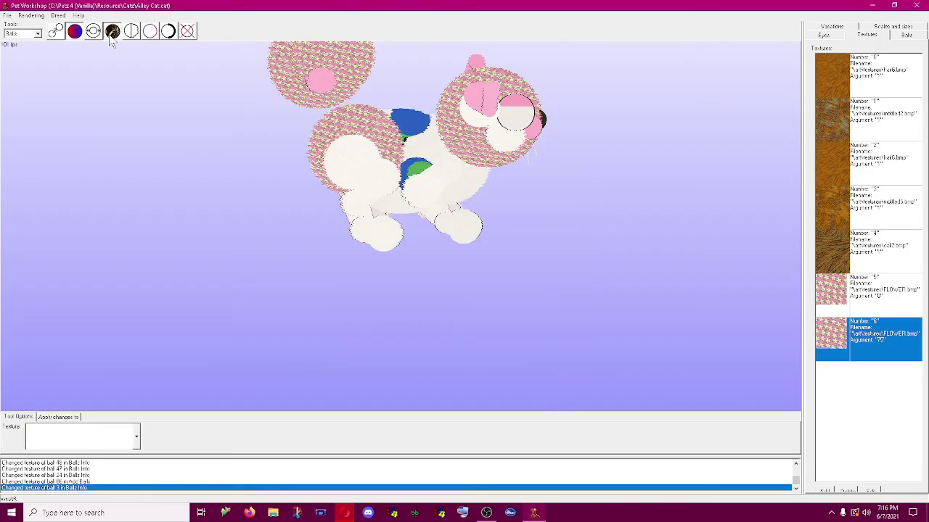
click(110, 444)
click(99, 417)
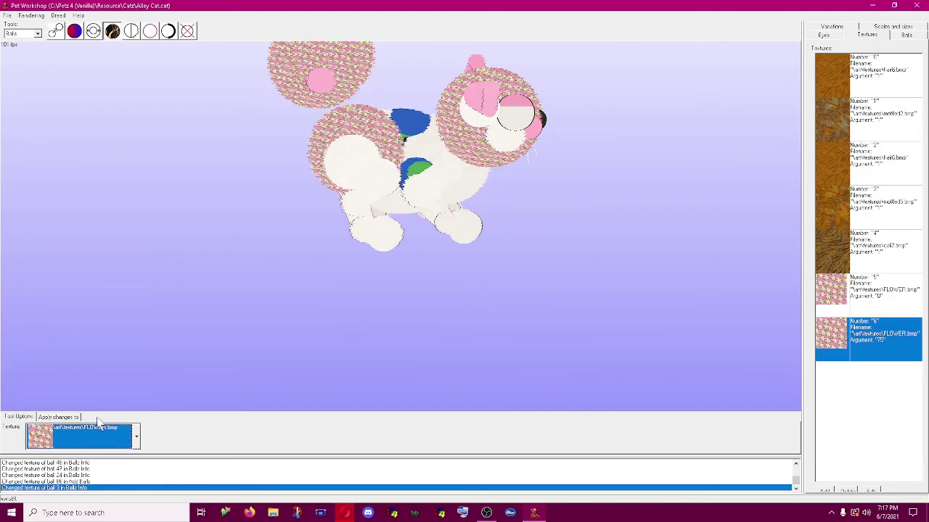
click(425, 144)
click(379, 183)
click(434, 187)
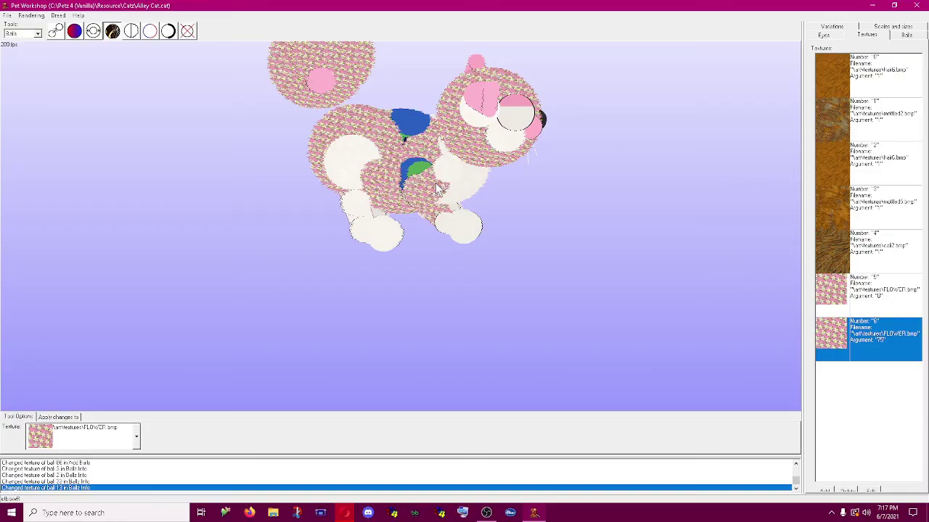
click(448, 171)
click(345, 170)
click(357, 212)
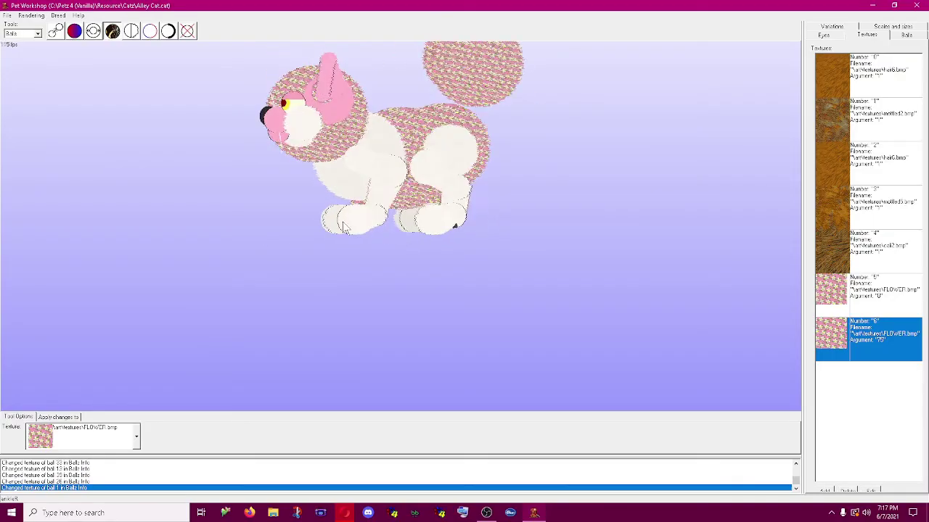
- Apply the FLOWER texture to the cat's left thigh, knee, elbow and shoulder, plus the chest, left cheek and jaw balls
click(452, 151)
click(438, 174)
click(374, 140)
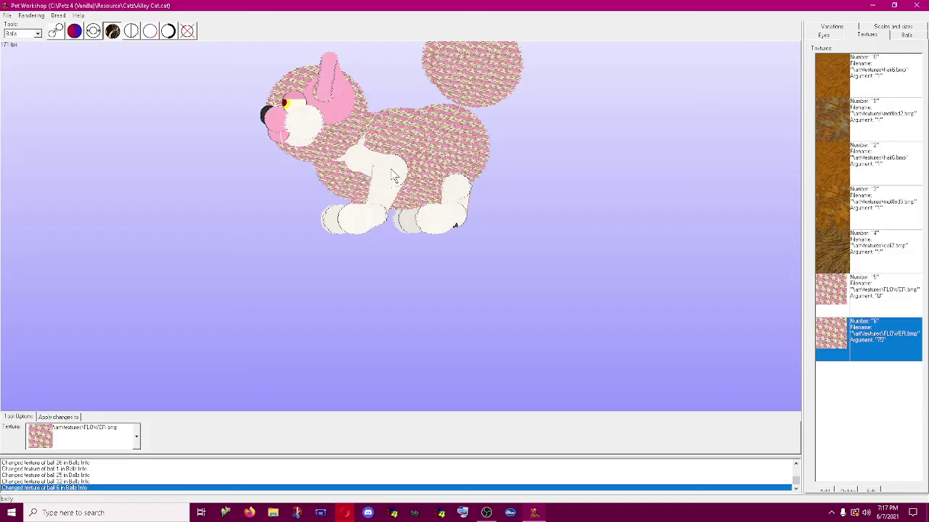
click(391, 170)
click(361, 155)
click(310, 136)
click(305, 134)
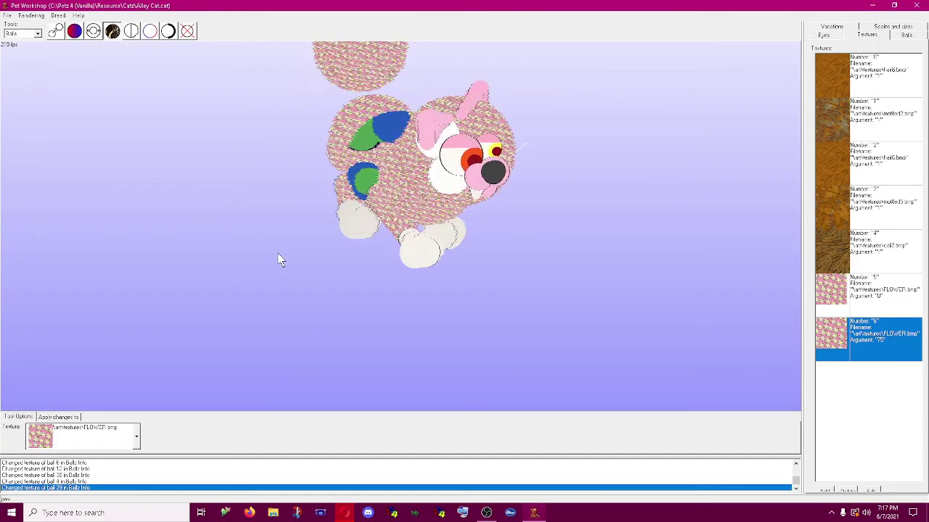
- Enlarge the right eye ball twice and the left eye ball three times with the size increase of 5
click(95, 32)
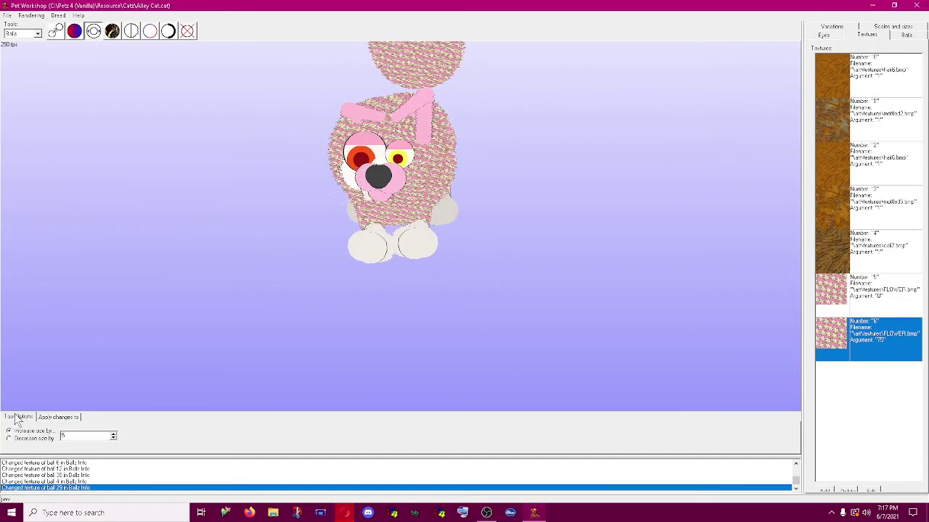
click(357, 151)
click(355, 147)
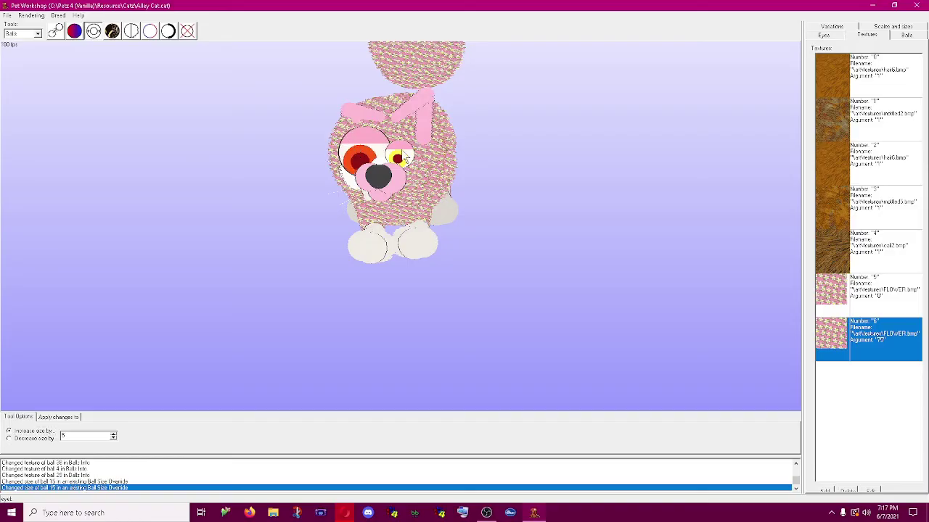
click(401, 150)
click(402, 150)
click(402, 150)
- Paint the nose balls with colour 1
click(75, 33)
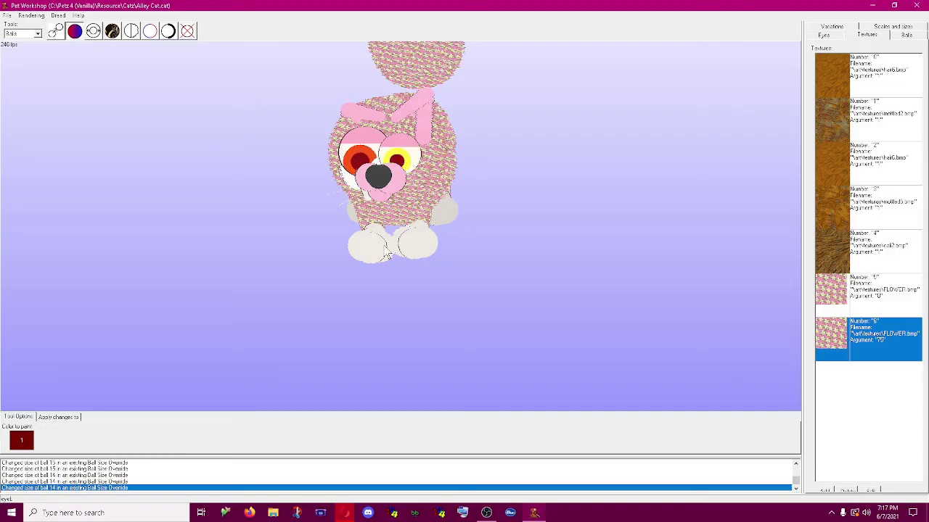
click(362, 216)
click(370, 180)
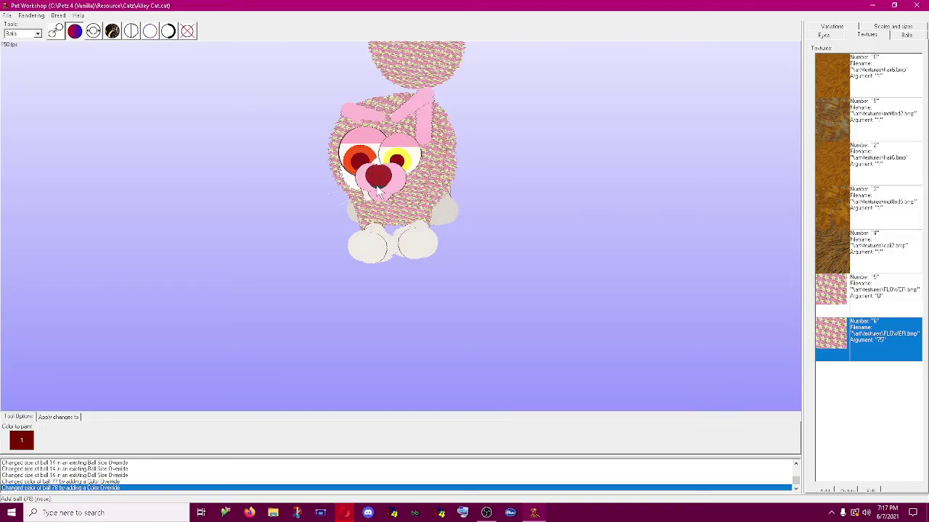
click(372, 183)
click(378, 192)
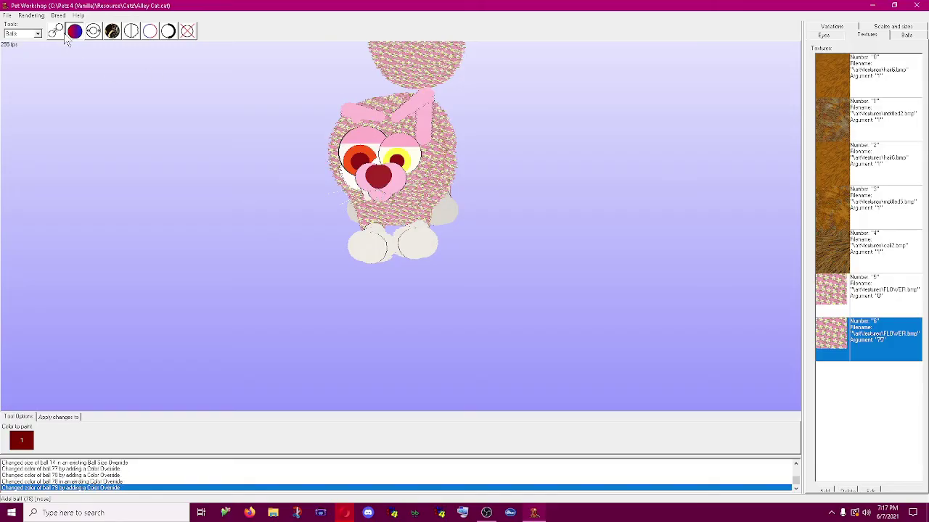
- Choose paint colour 162 and apply it to added ball 93 at the right jowl, the left ear ball and two right ear balls
click(21, 443)
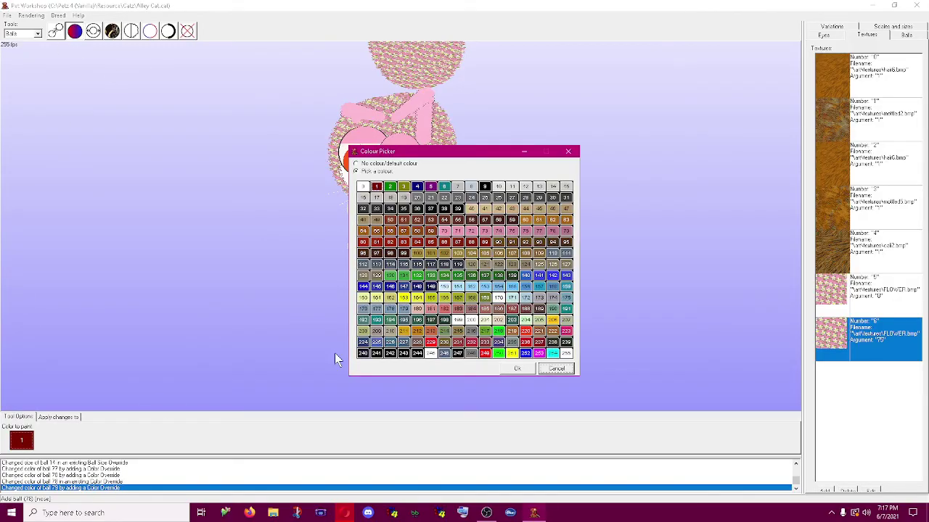
click(518, 370)
click(385, 186)
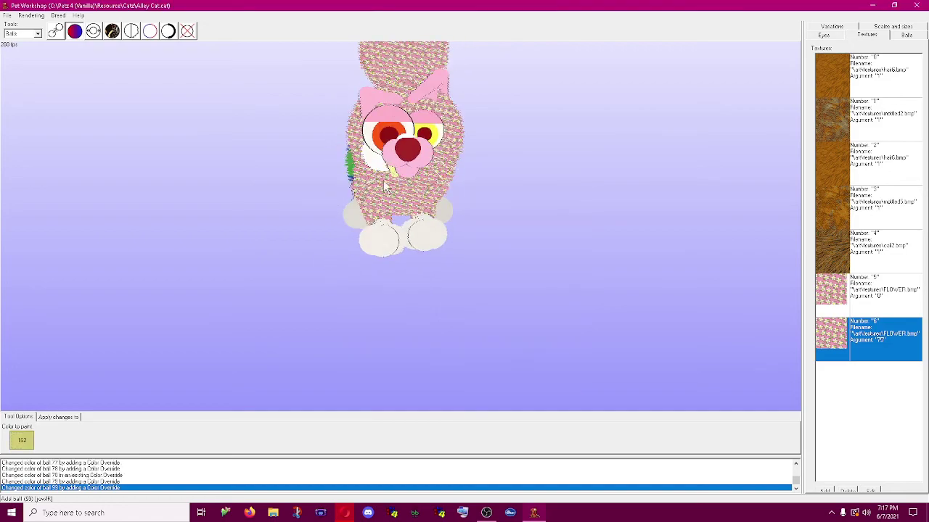
drag(275, 239, 252, 242)
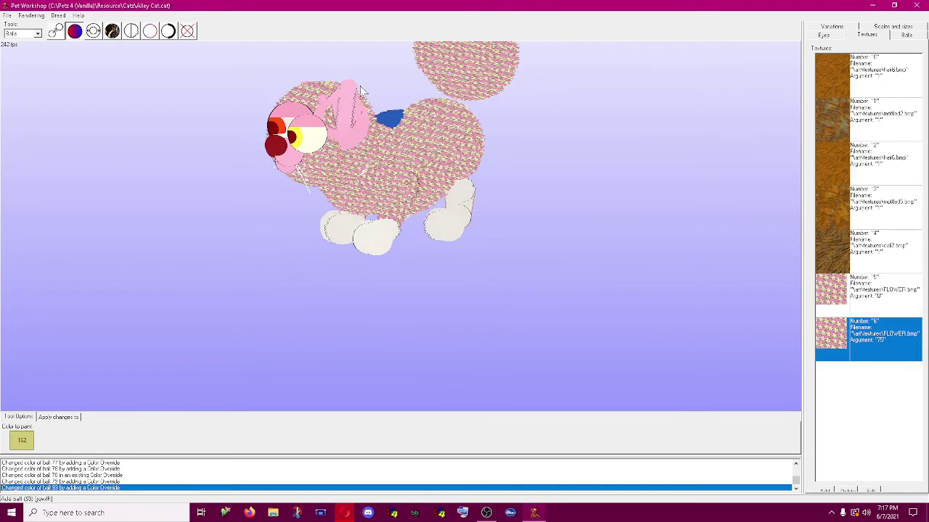
click(359, 91)
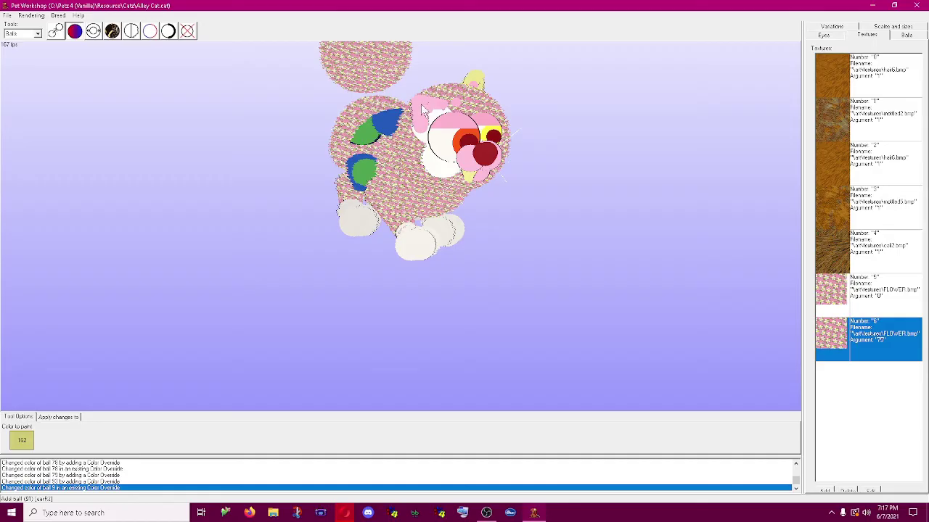
click(421, 106)
click(420, 134)
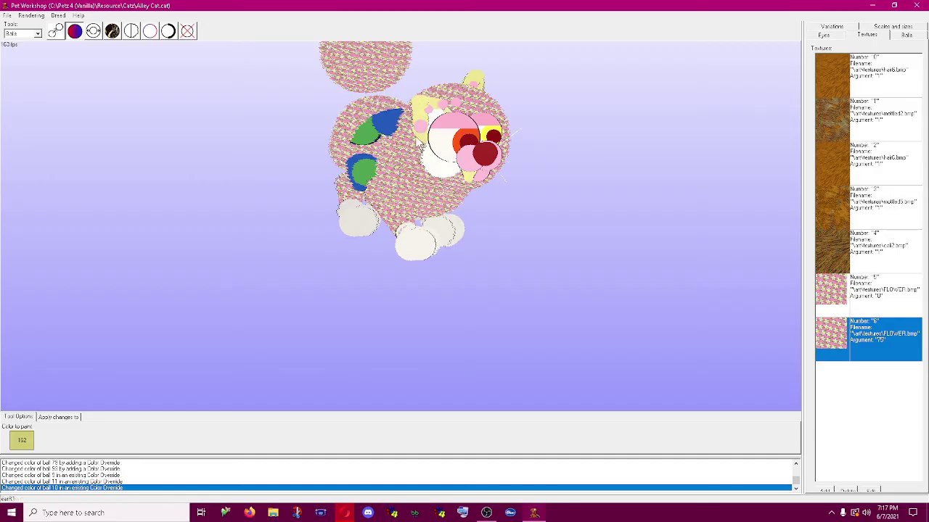
- Start a new paintball on the right cheek ball and set its colour to 163
click(37, 34)
click(22, 54)
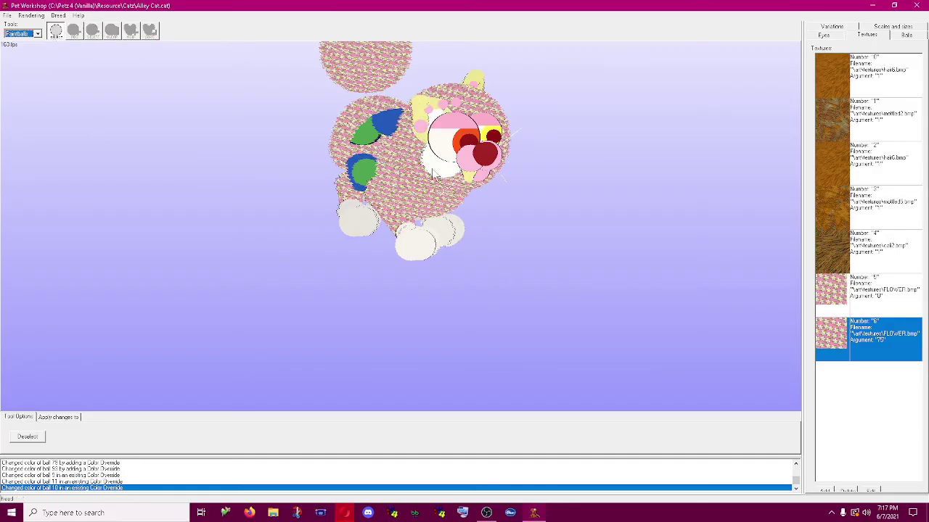
click(434, 168)
click(74, 30)
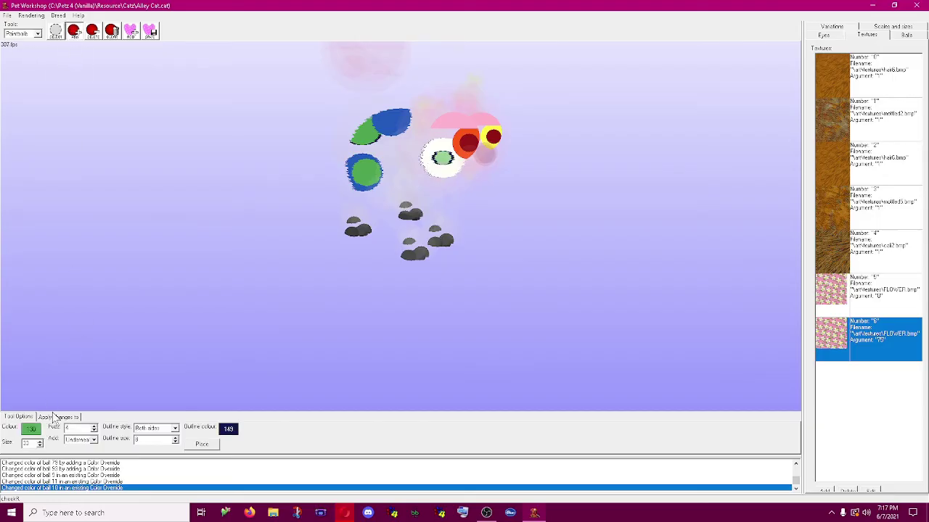
click(30, 429)
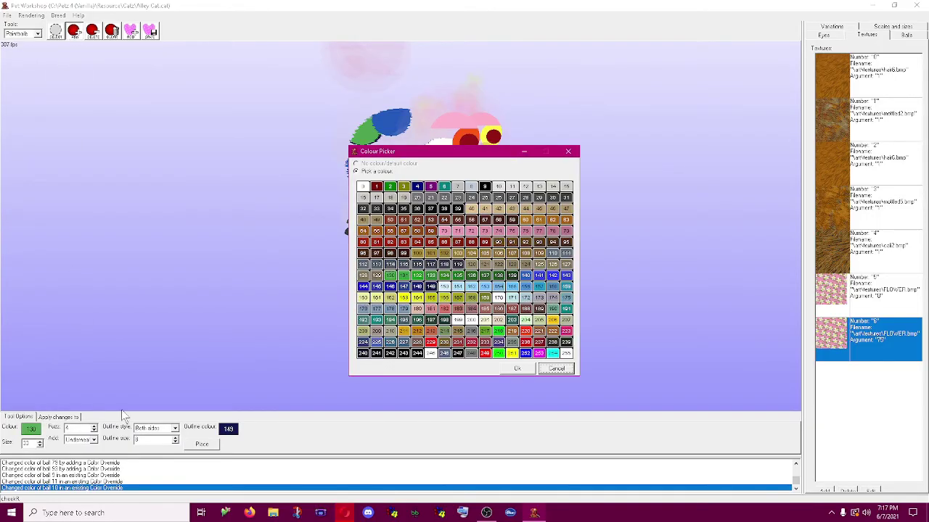
click(403, 298)
click(516, 369)
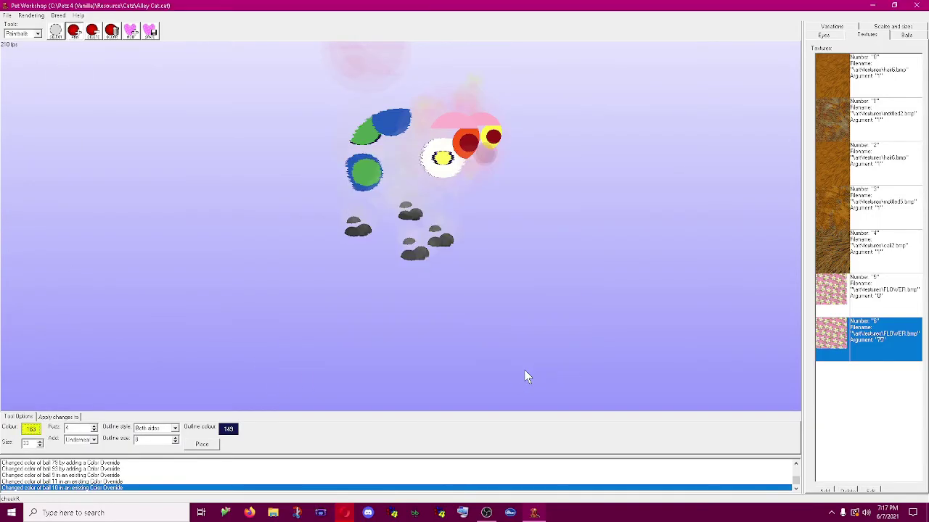
- Set the cheek paintball to be added on top with no outline and size 95, place it, and return to ball editing
click(86, 439)
click(79, 451)
click(164, 430)
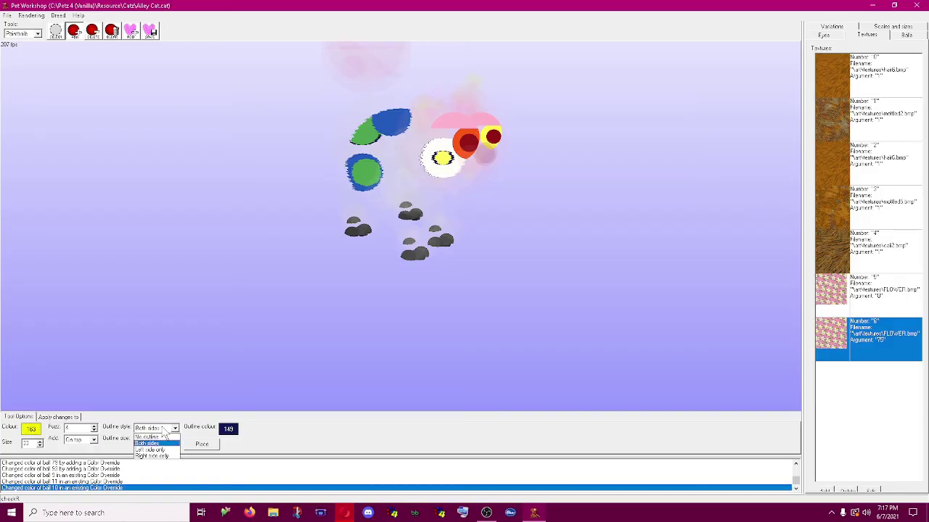
click(154, 437)
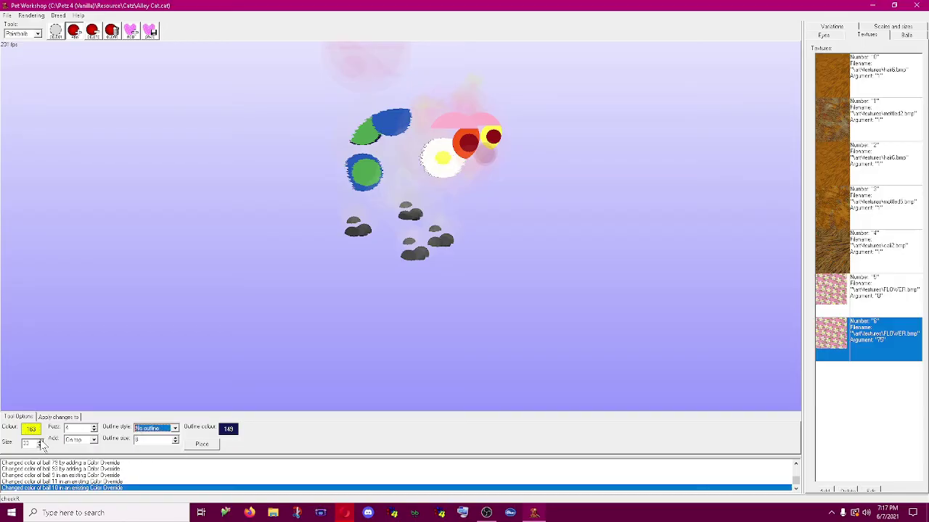
click(40, 442)
click(39, 442)
text(95)
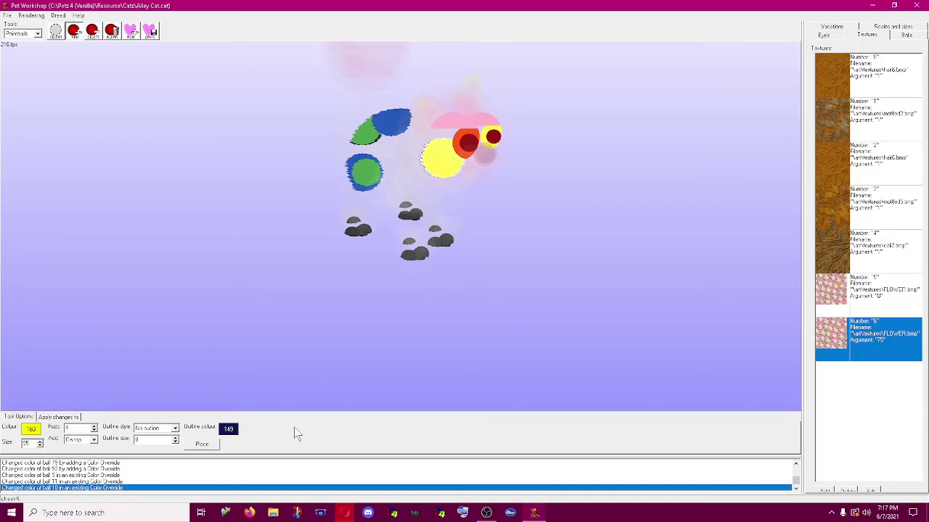
click(204, 448)
click(21, 34)
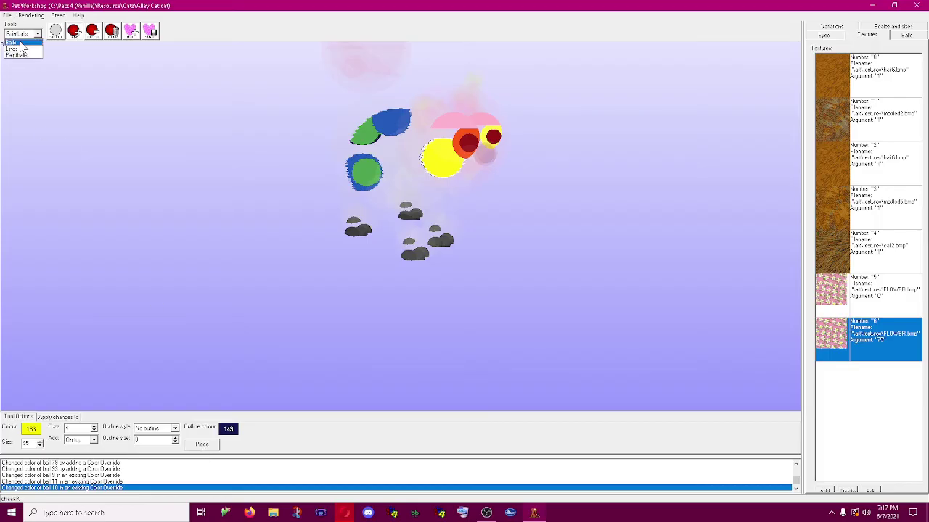
click(21, 41)
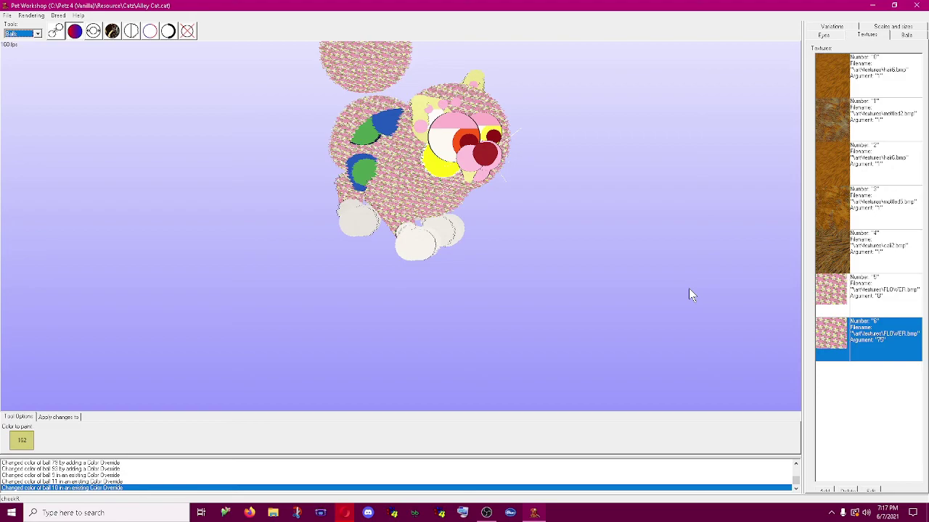
drag(688, 288, 584, 214)
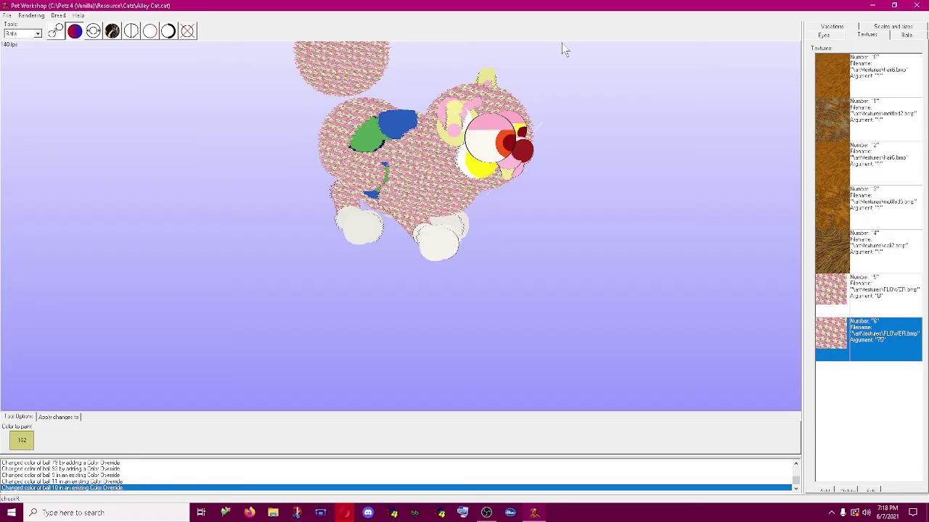
- Save the breed file under the new name Test Alley in the Catz folder with breed ID number 2347
click(7, 16)
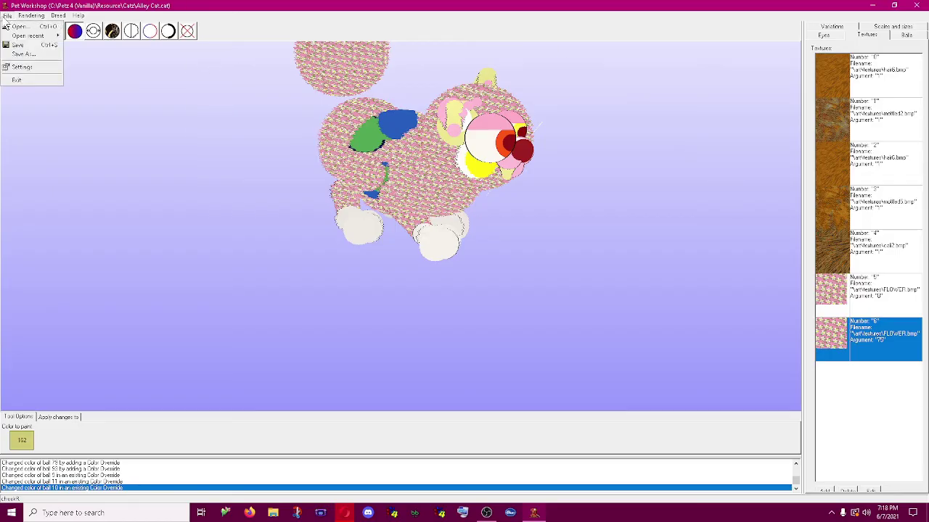
click(24, 53)
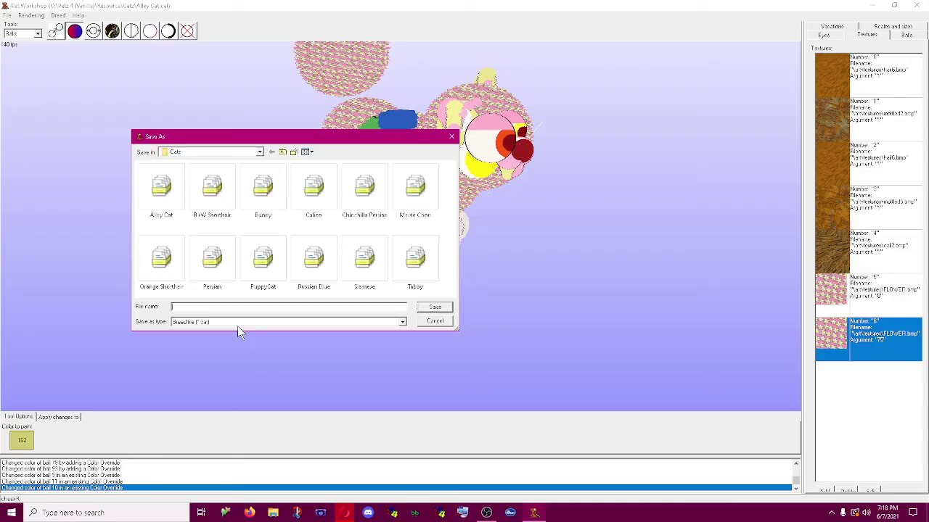
text(TestAlley)
click(433, 308)
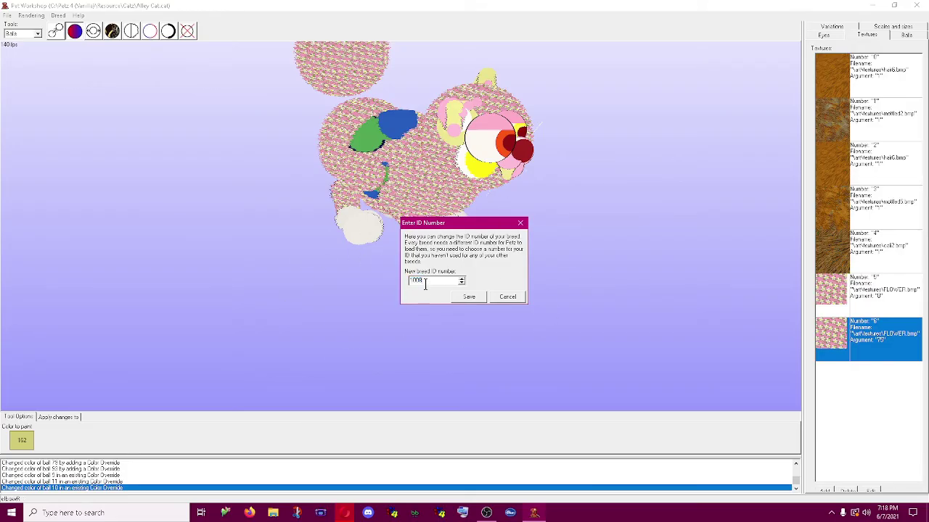
drag(425, 284, 246, 281)
text(2)
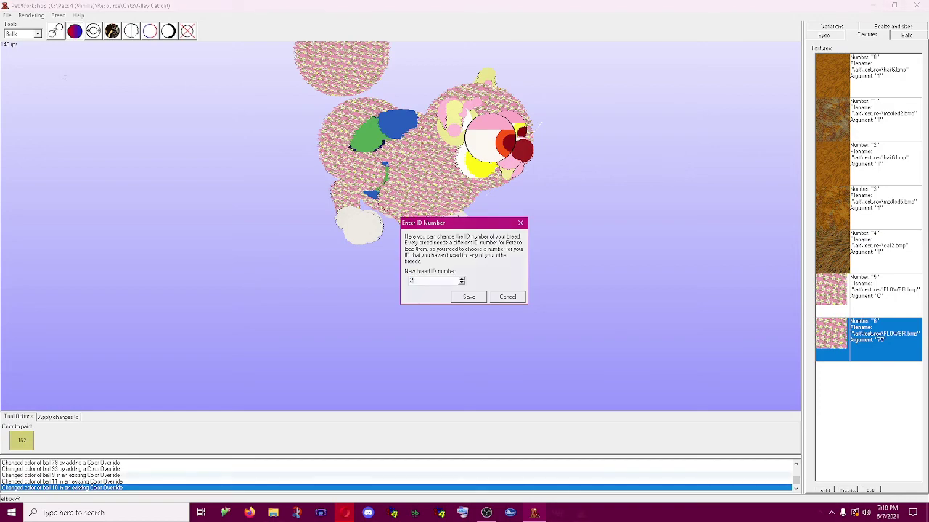
text(347)
key(Return)
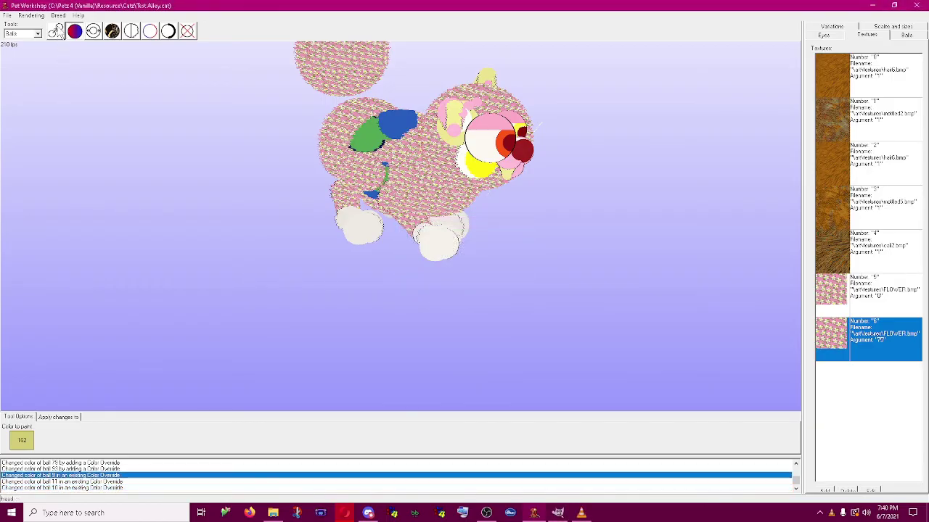
- Collapse all variations so only the currently active ones are kept, and check the variations list
click(58, 15)
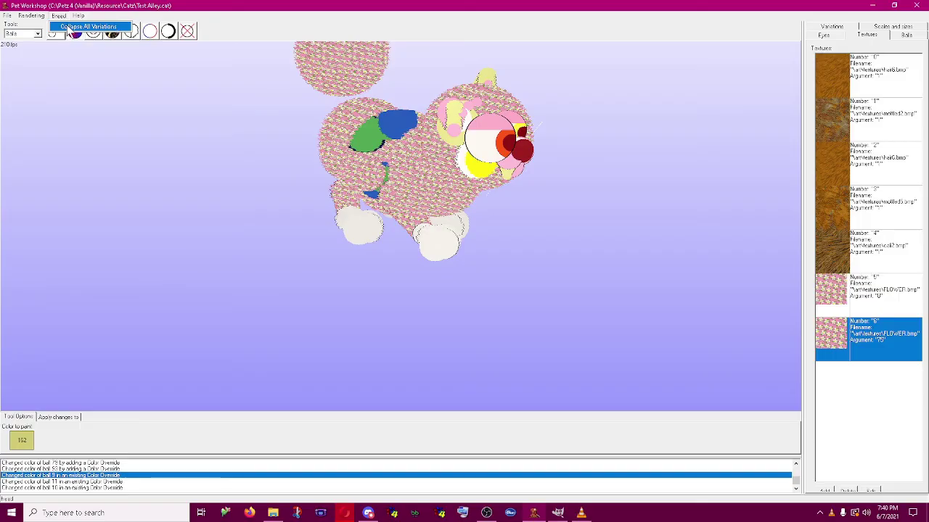
click(110, 27)
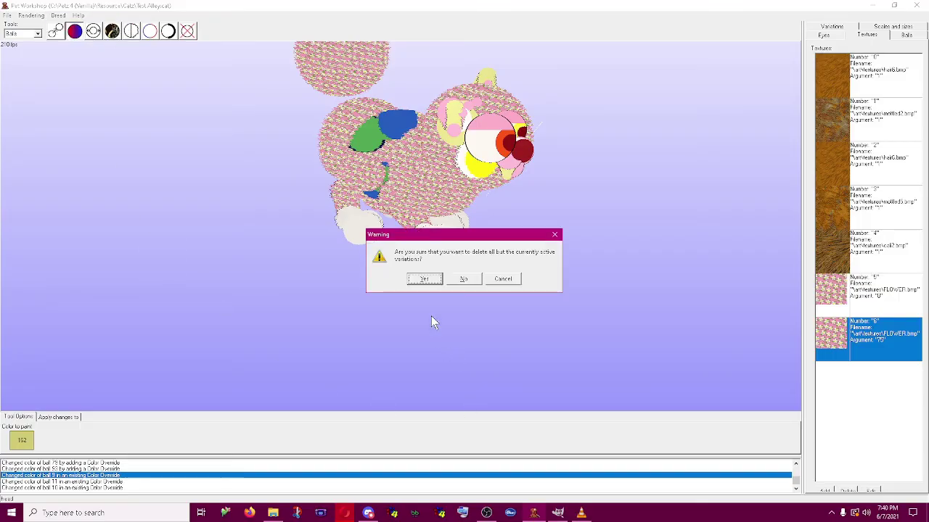
click(424, 282)
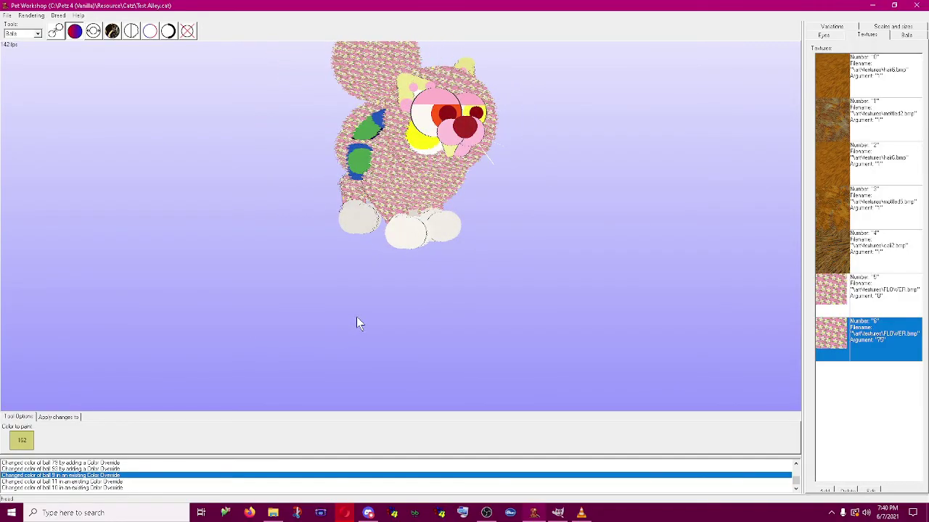
click(838, 27)
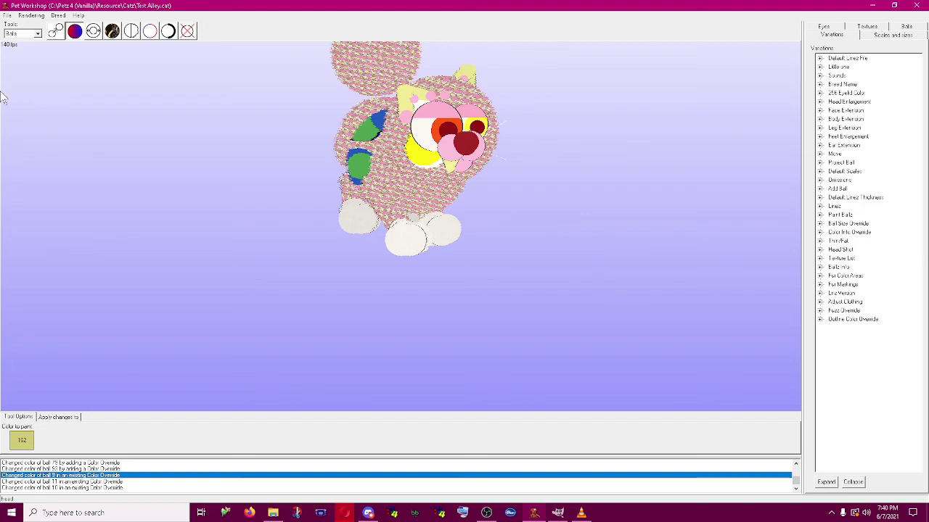
click(6, 16)
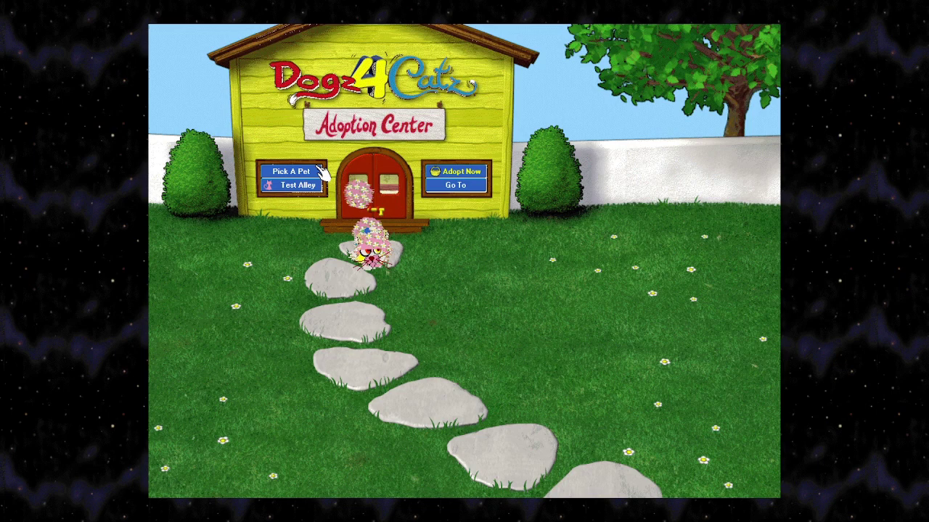
- Switch to Petz 4, move the Test Alley cat away from the Adoption Center door and choose to adopt it
drag(374, 251, 428, 273)
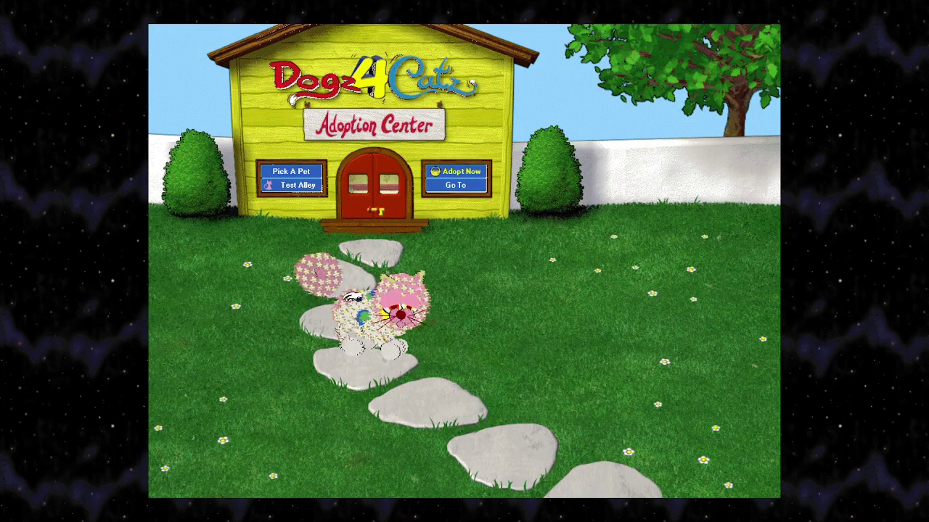
click(468, 170)
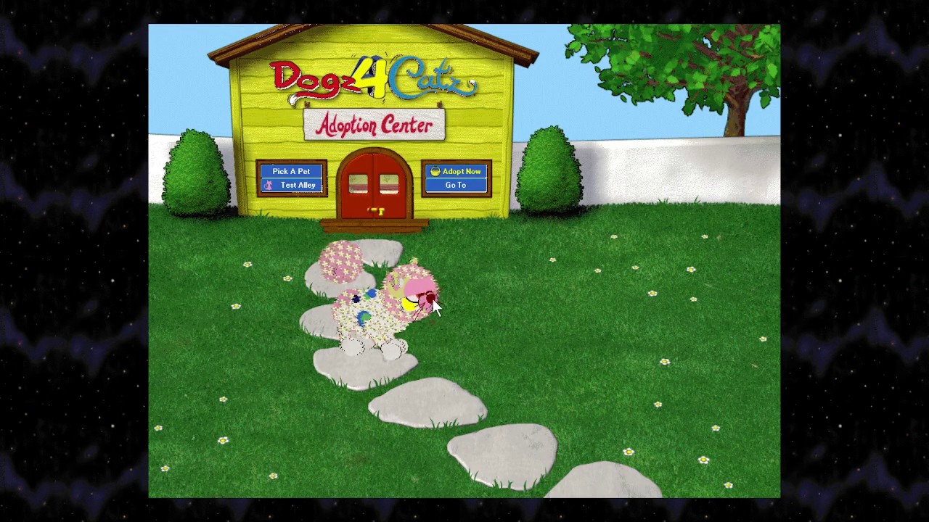